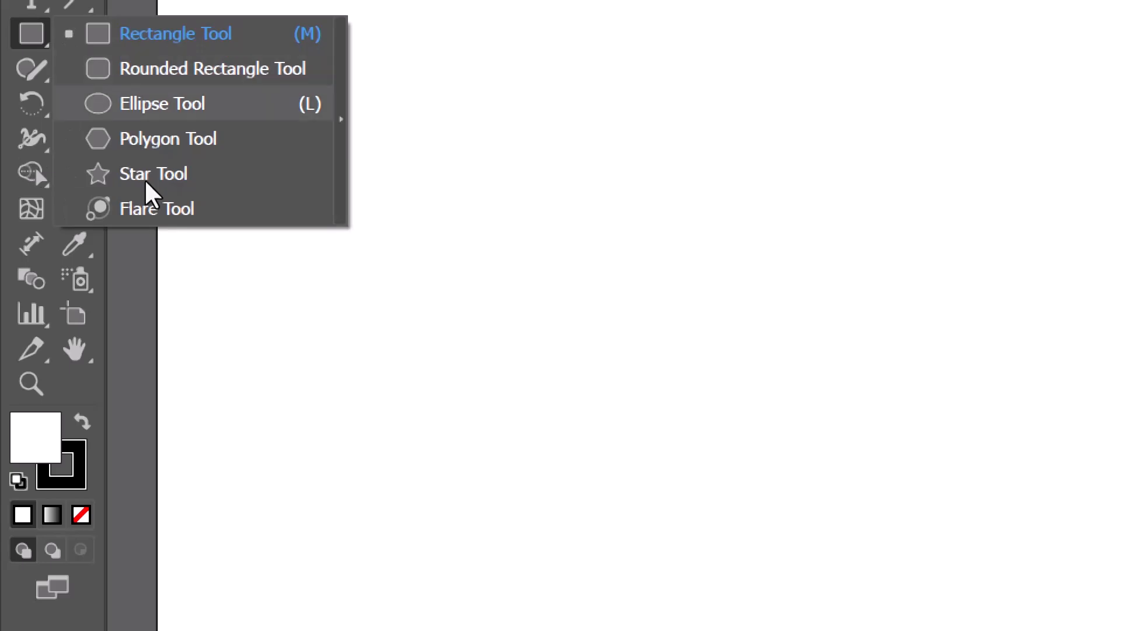
Draw a nearly square rectangle, remove its stroke and fill it with light orange.
left_click(117, 33)
left_click_drag(366, 118, 547, 314)
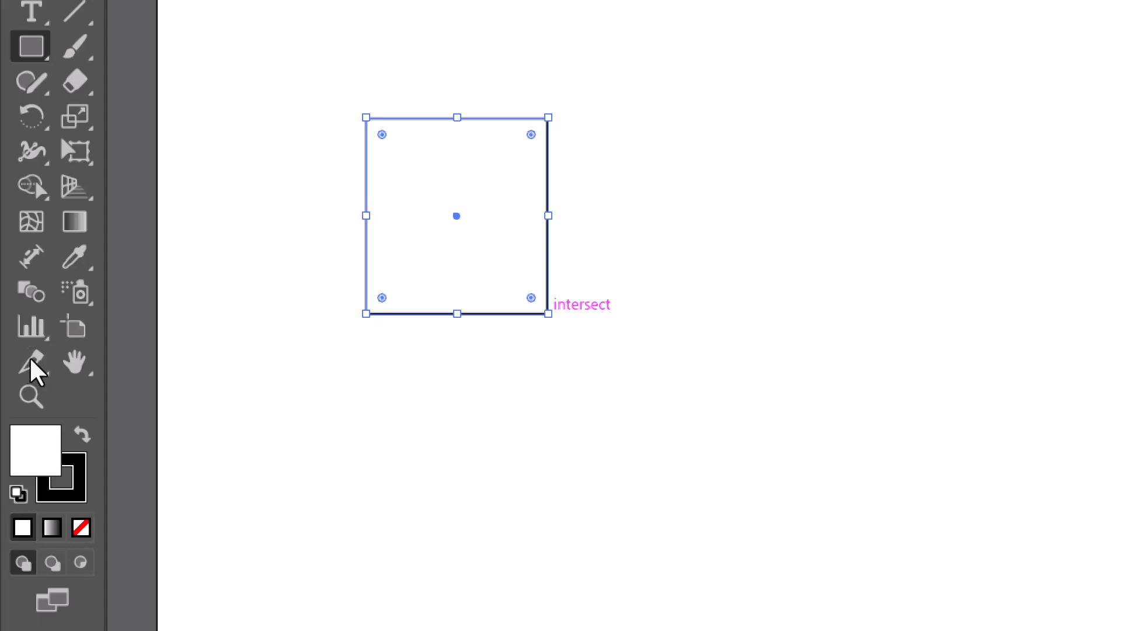
key("x")
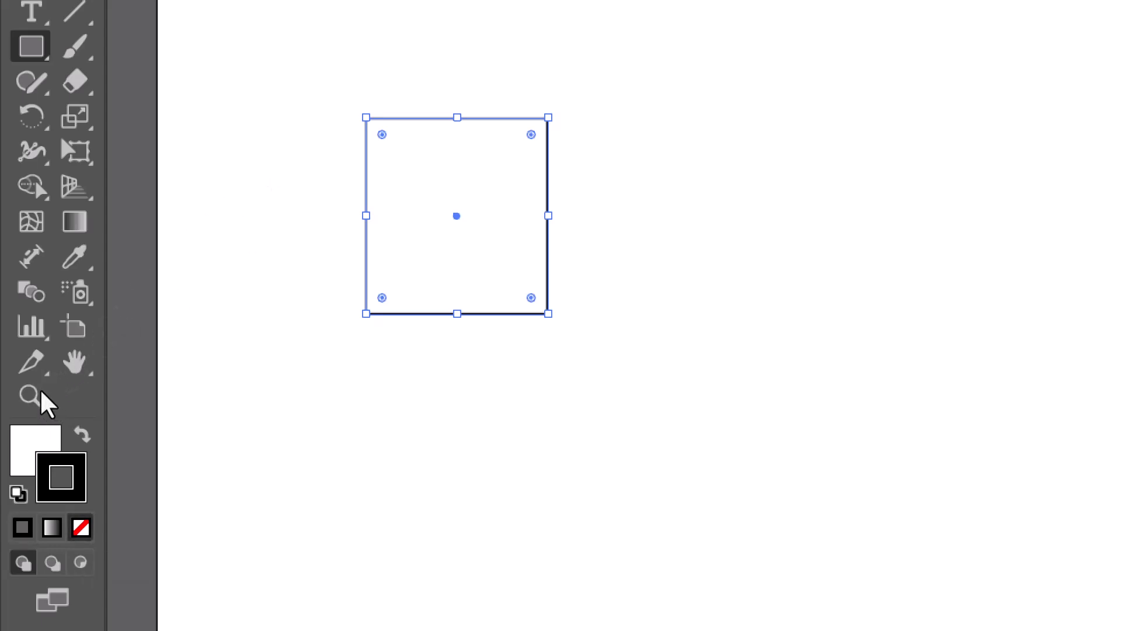
key("slash")
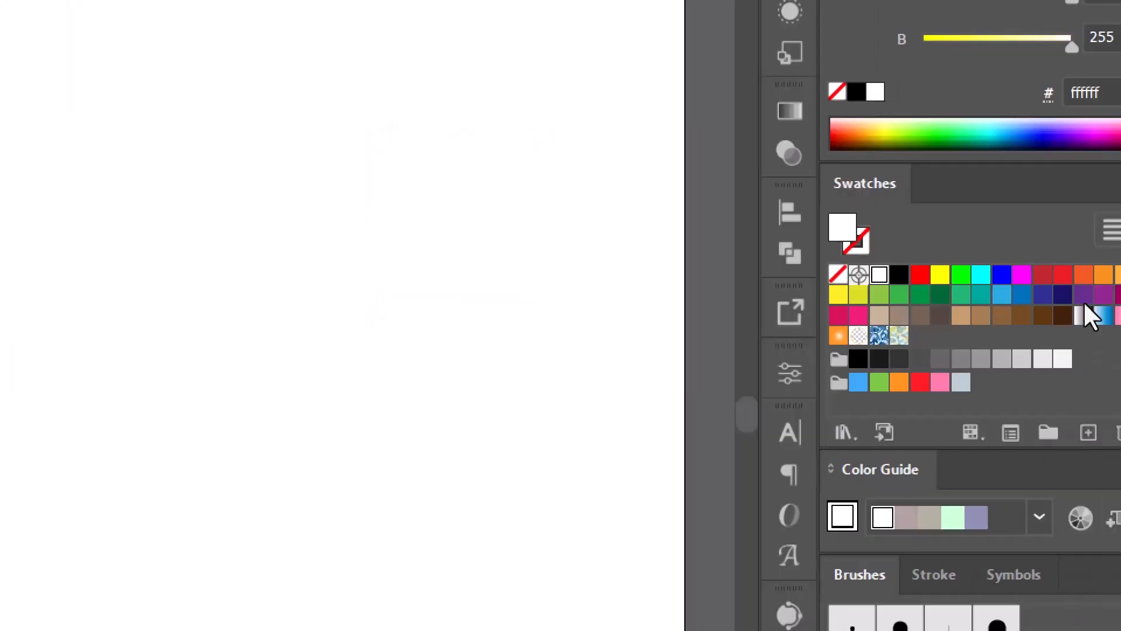
left_click(1072, 275)
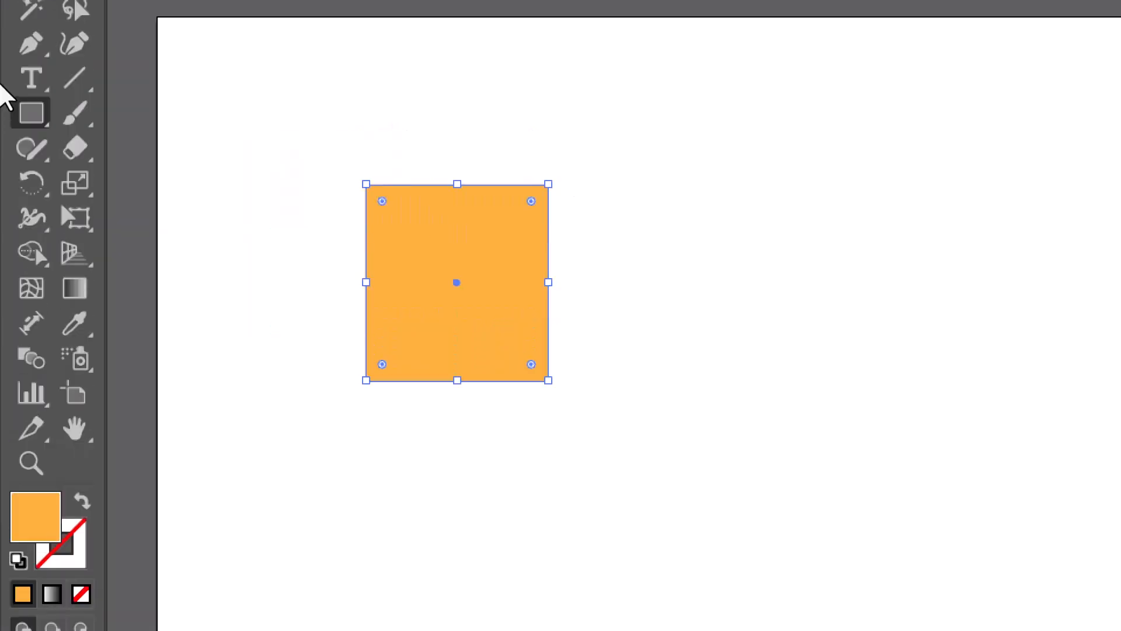
Draw a closed heart-like shape with curved upper edges and a pointed bottom using the Pen tool, overlapping the square's lower right.
left_click(20, 51)
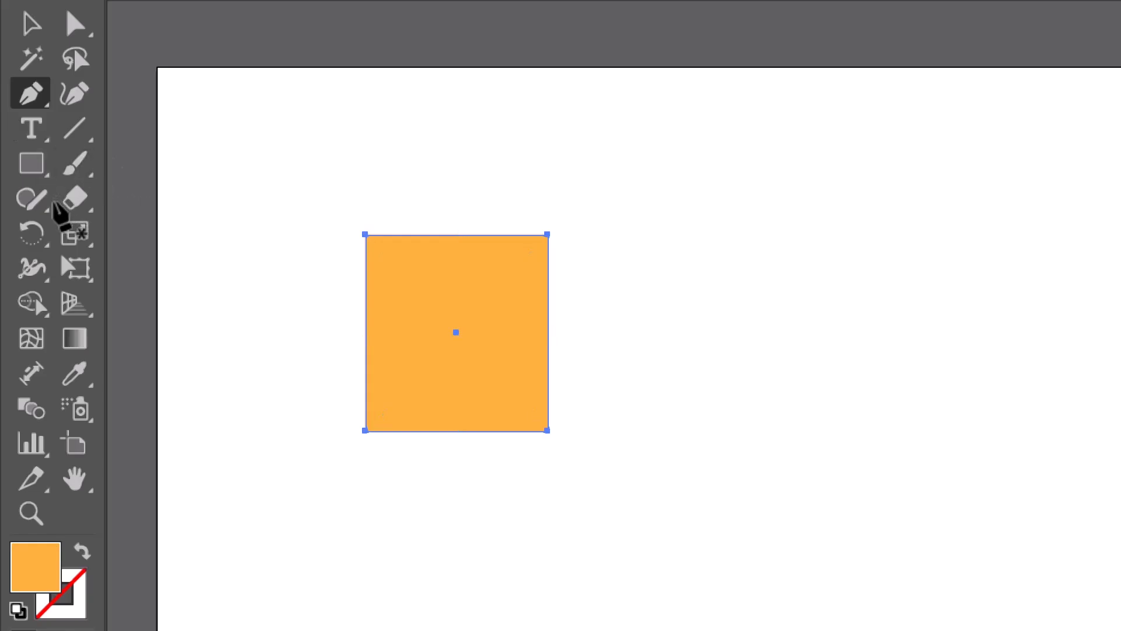
left_click(228, 276)
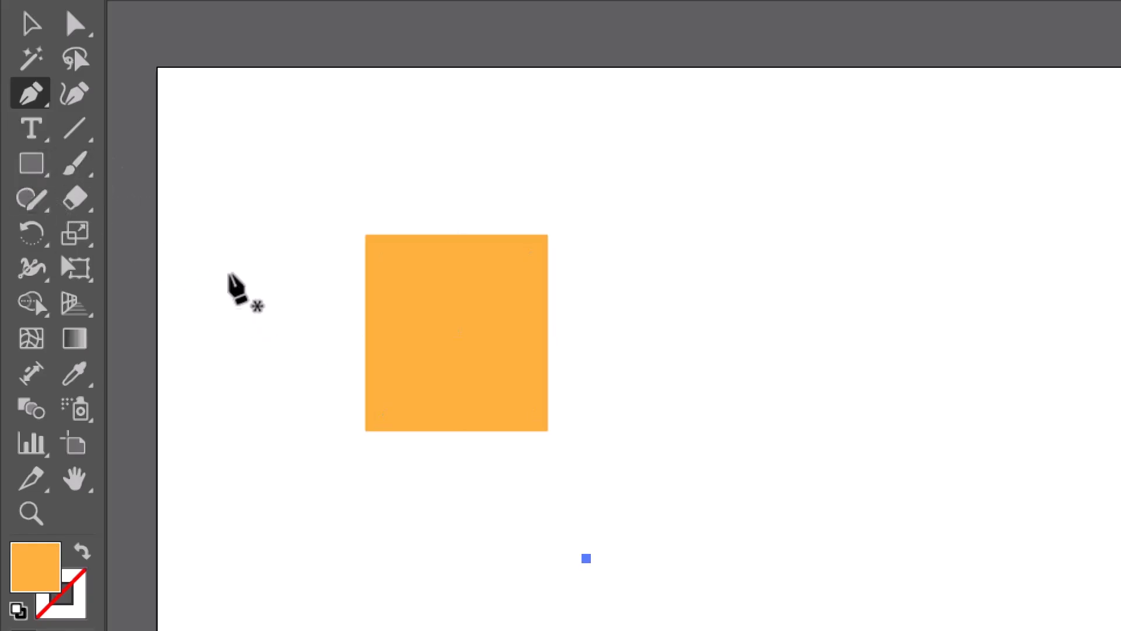
left_click_drag(450, 370, 544, 370)
left_click_drag(569, 316, 663, 398)
left_click_drag(791, 383, 742, 480)
left_click(586, 558)
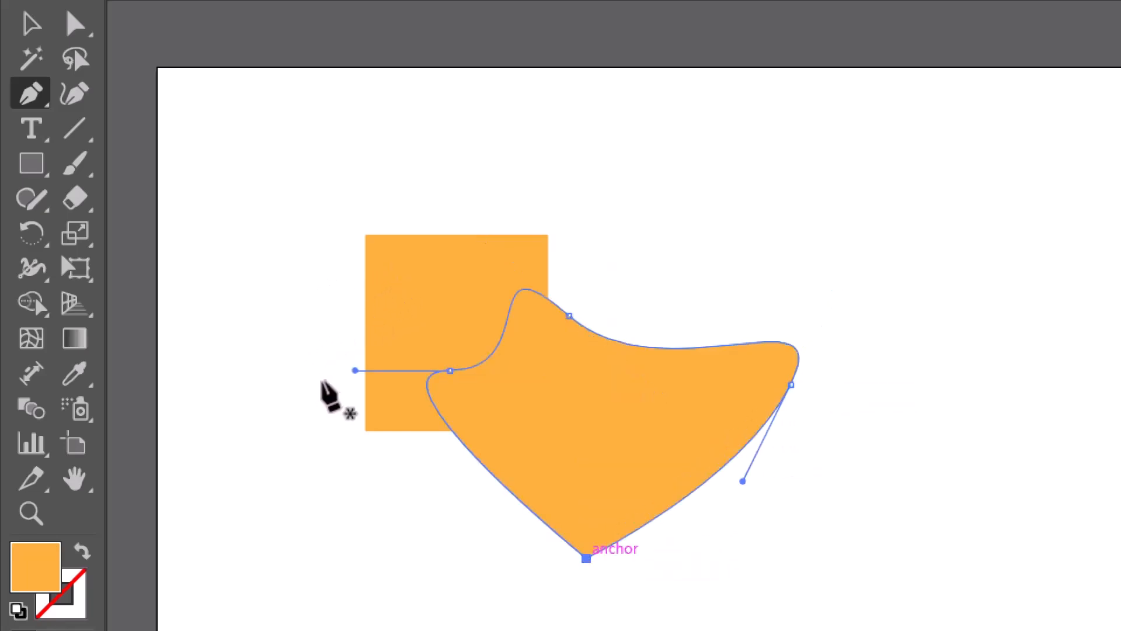
Draw a closed crescent with the Pen tool, starting above the square and curving down into the heart-like shape.
left_click(517, 158)
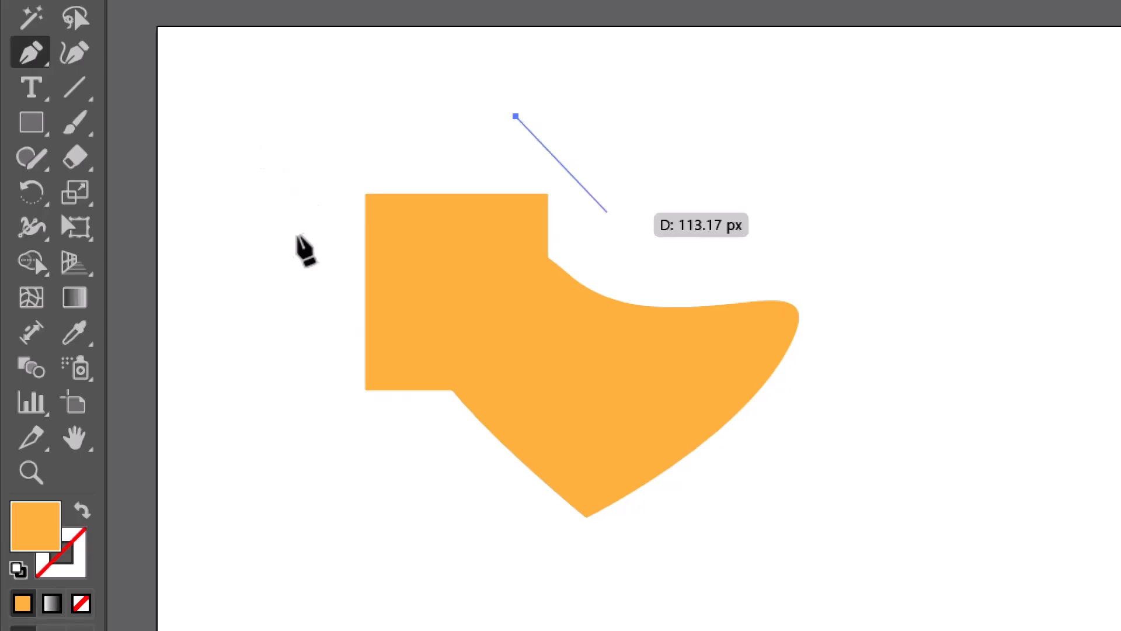
left_click_drag(573, 319, 449, 459)
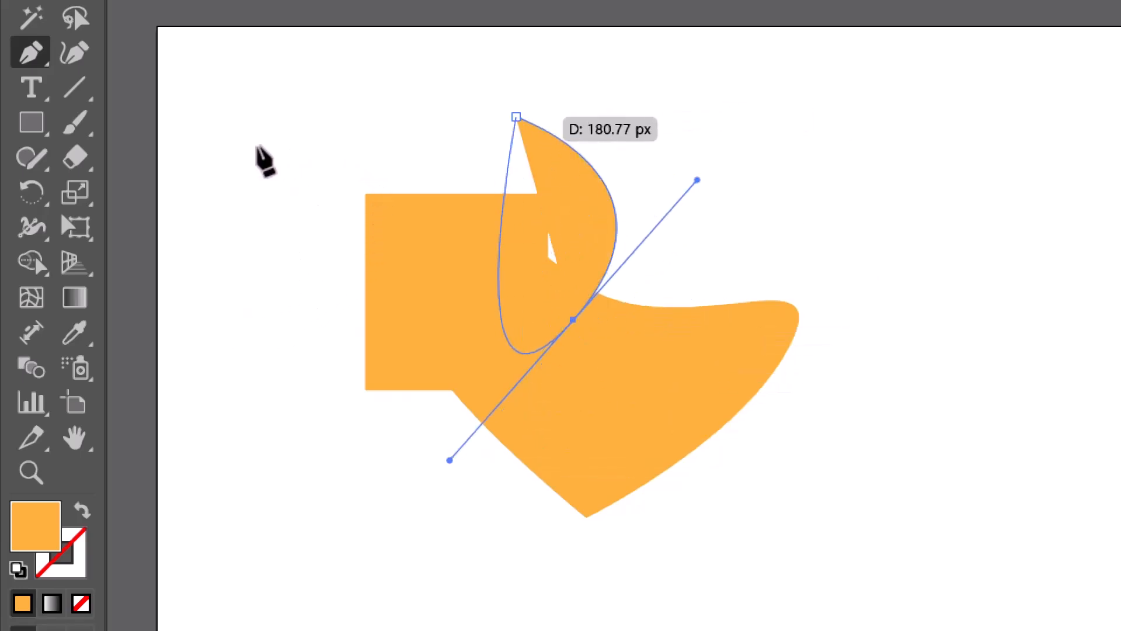
left_click_drag(517, 117, 112, 100)
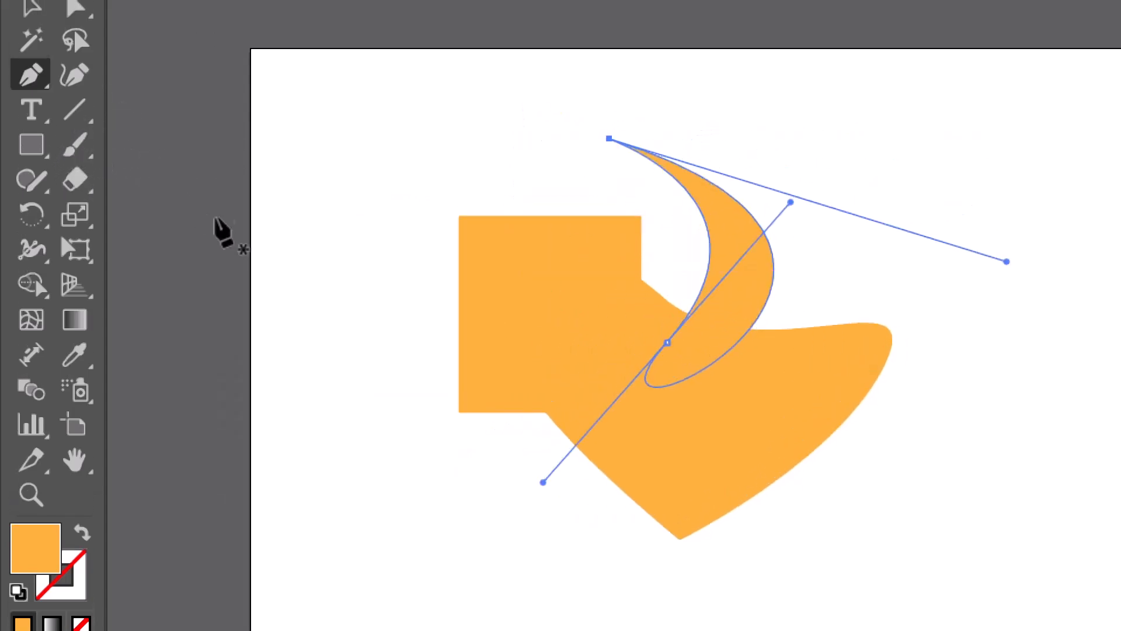
Recolor the heart-like shape red-orange and the crescent light blue.
left_click(26, 4)
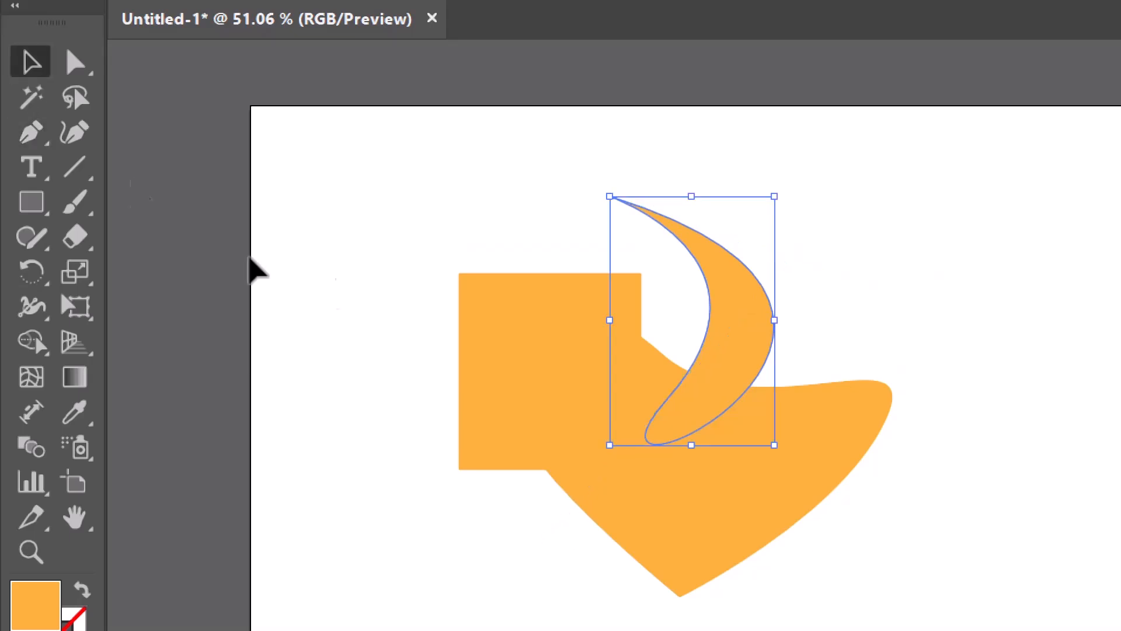
left_click(619, 485)
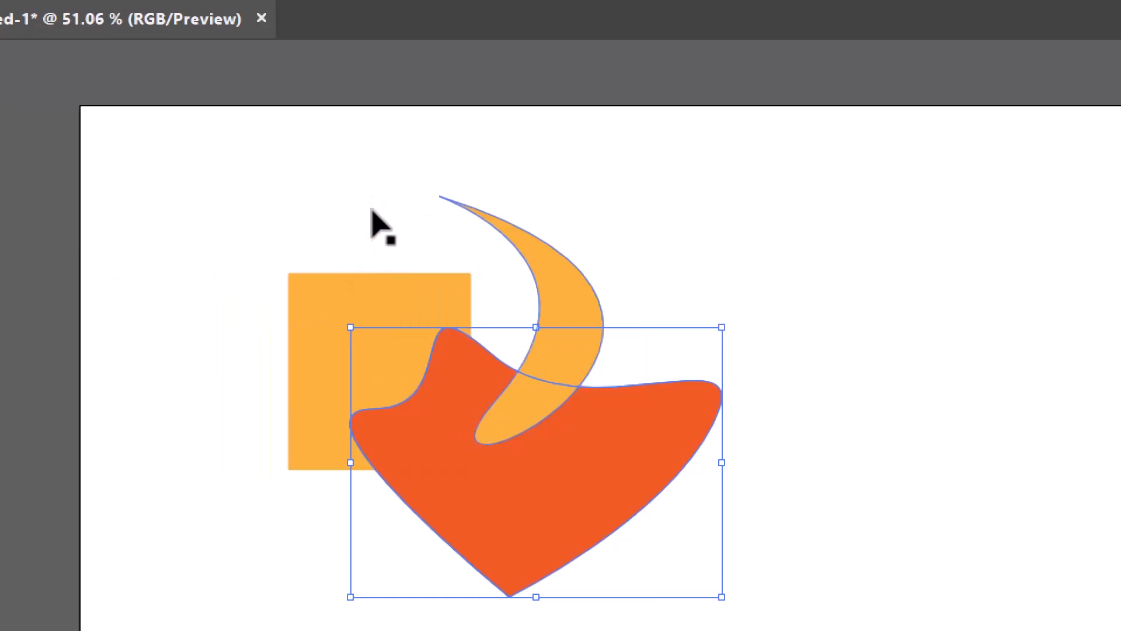
left_click(372, 209)
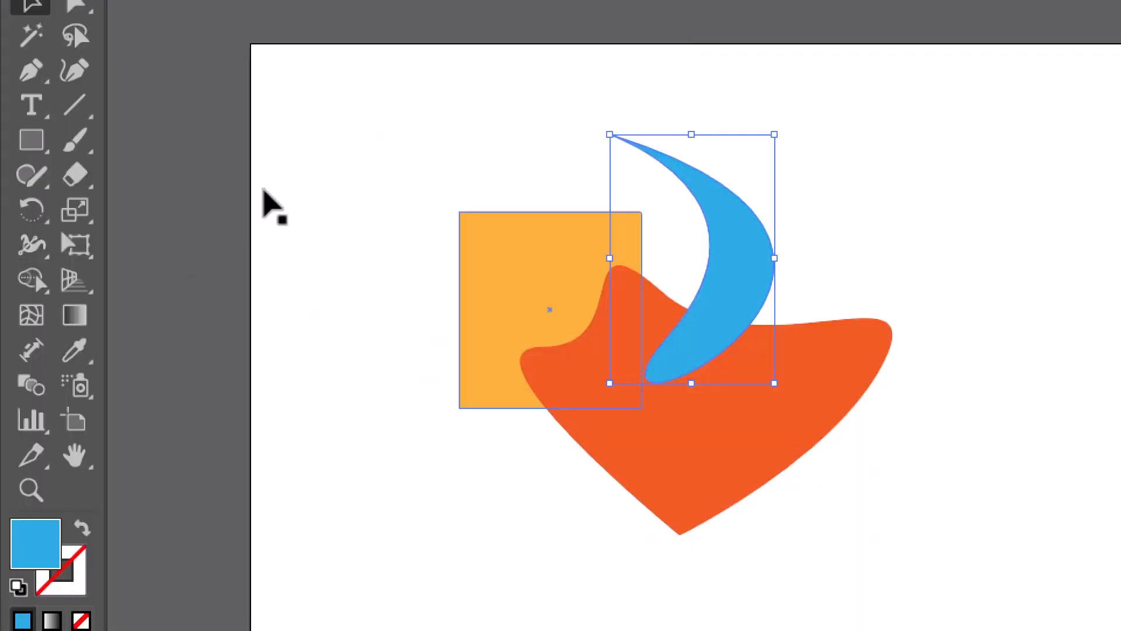
Reposition the square, heart-like shape and crescent so all three overlap, shifting the crescent 80 px left over the square, and select them all.
left_click_drag(386, 145, 840, 506)
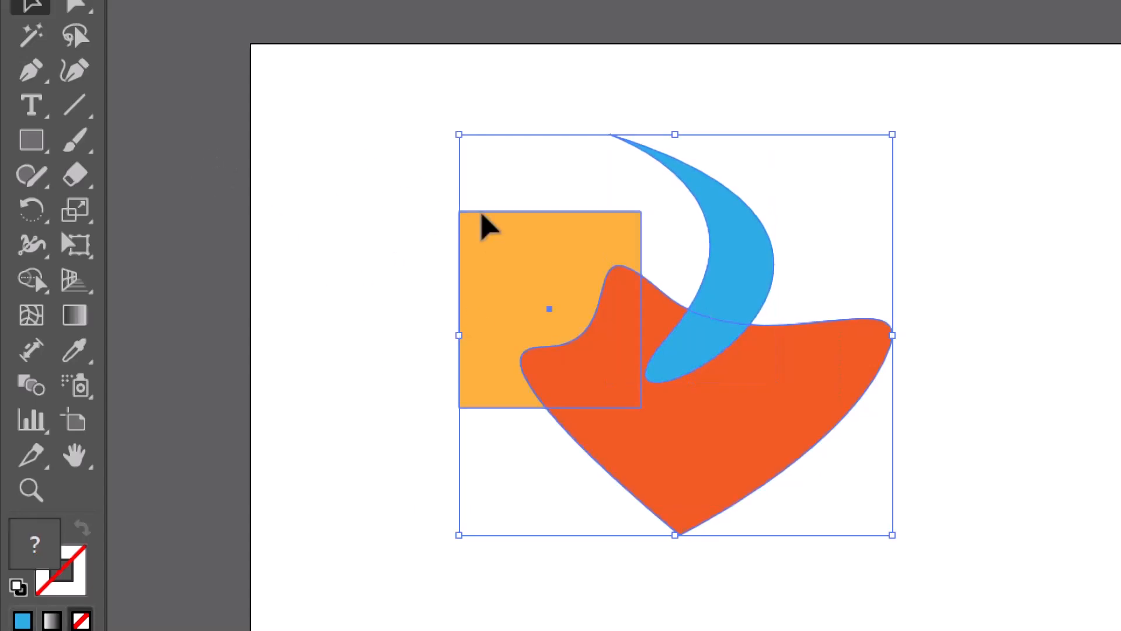
left_click(395, 207)
left_click_drag(737, 261, 745, 258)
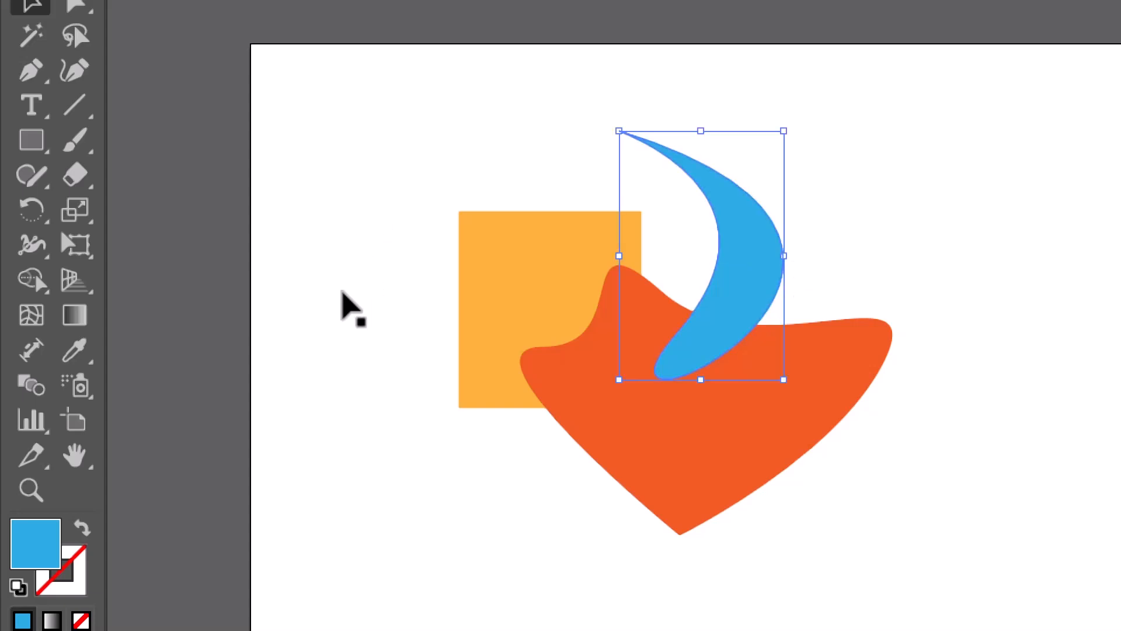
left_click_drag(644, 432, 616, 421)
left_click_drag(548, 224, 549, 214)
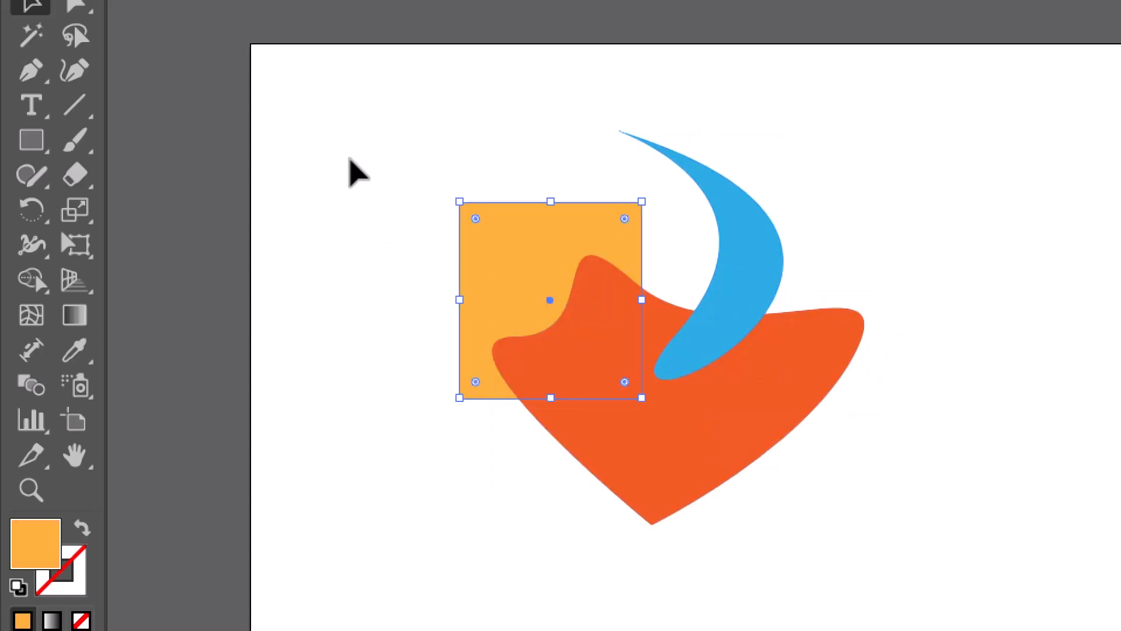
left_click_drag(747, 234, 660, 230)
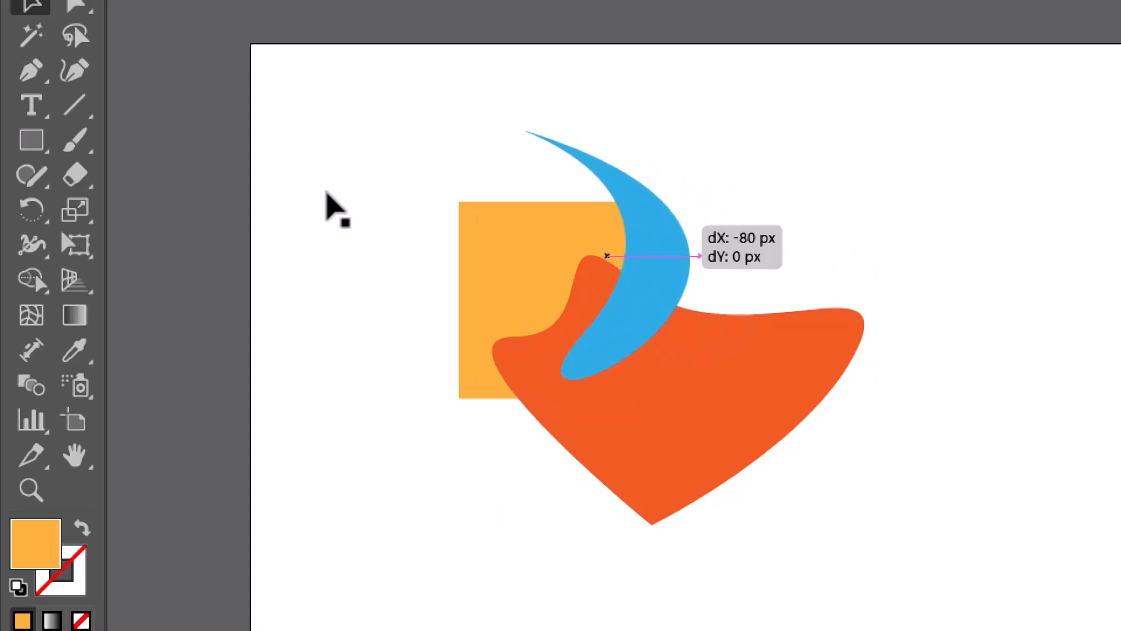
left_click_drag(607, 256, 607, 256)
left_click_drag(460, 81, 642, 283)
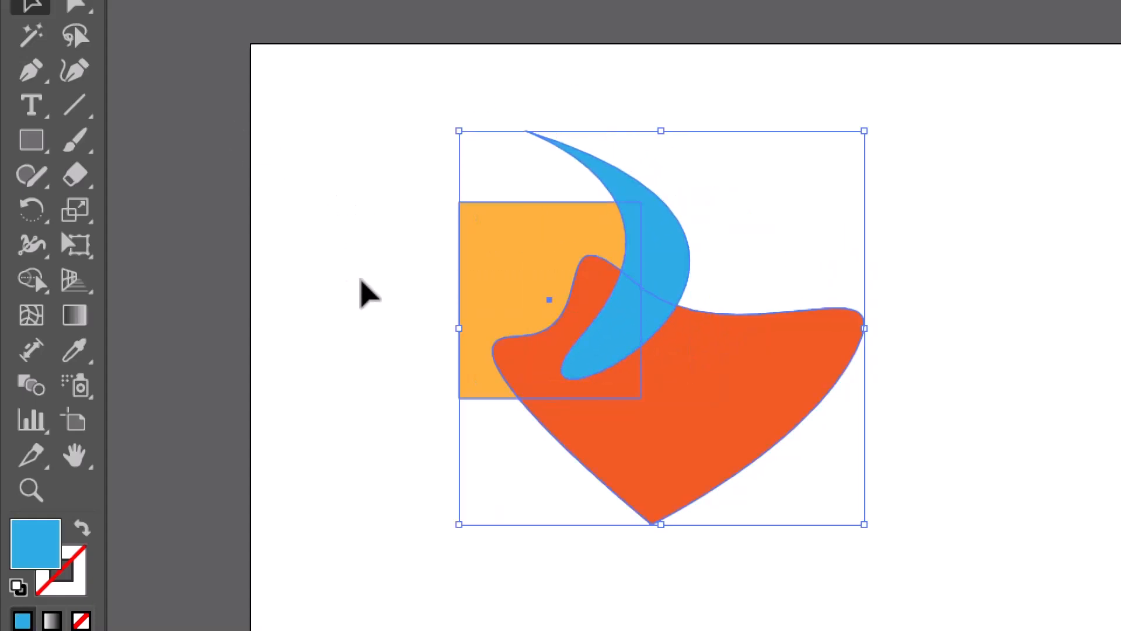
Move the three overlapping shapes together to the right and nudge the red-orange shape slightly down.
key("a")
key("v")
left_click_drag(379, 292, 404, 275)
key("ctrl+shift+a")
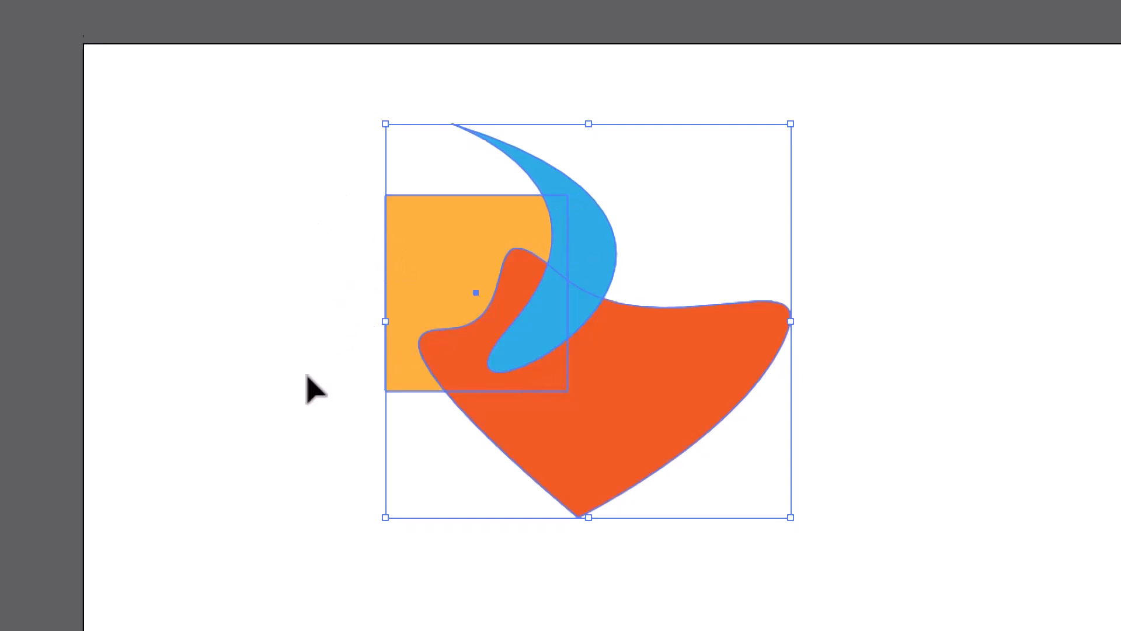
scroll(312, 374, "down", 1)
right_click(350, 256)
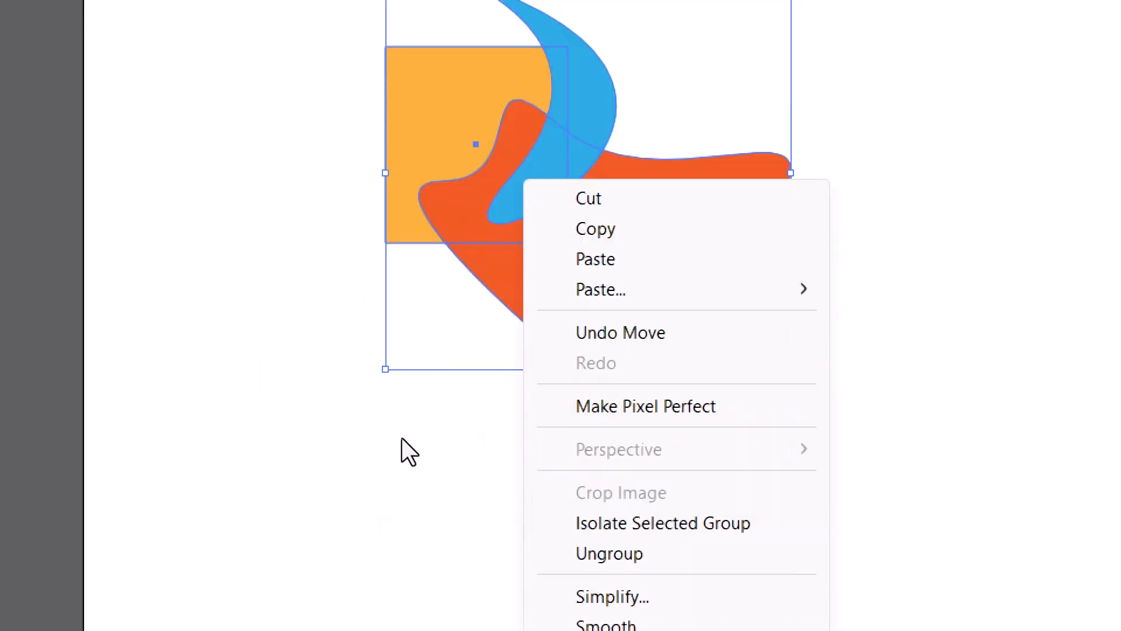
left_click(402, 440)
left_click(447, 311)
left_click_drag(602, 237, 602, 243)
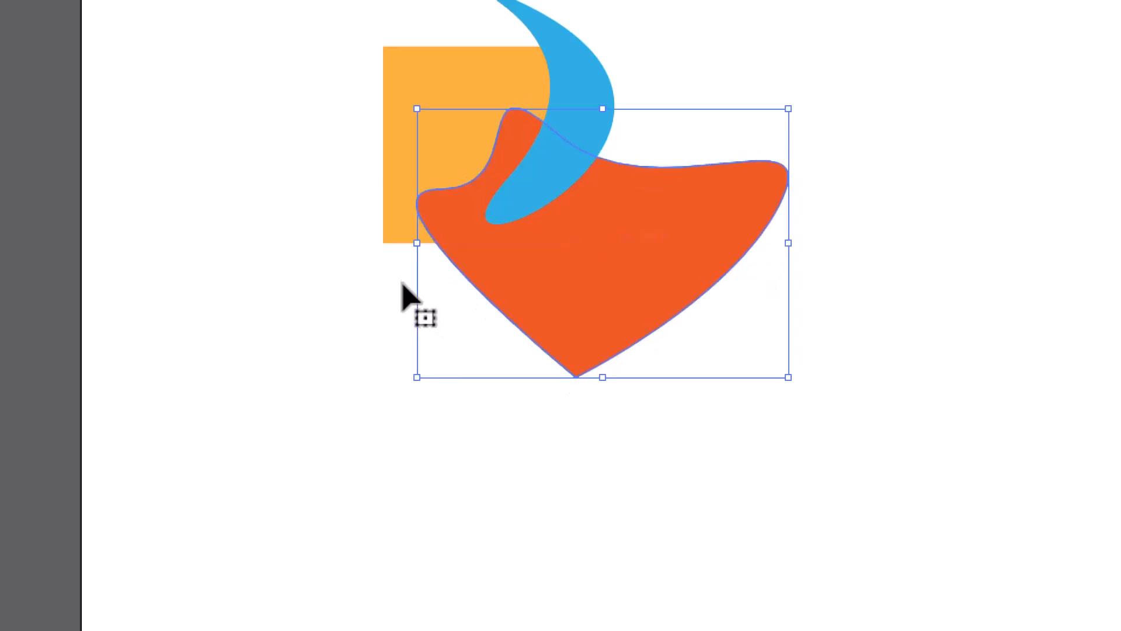
Select all three shapes and use Shape Builder with a bright green fill on the red-orange area overlapping the square.
left_click_drag(344, 28, 717, 296)
scroll(348, 170, "up", 1)
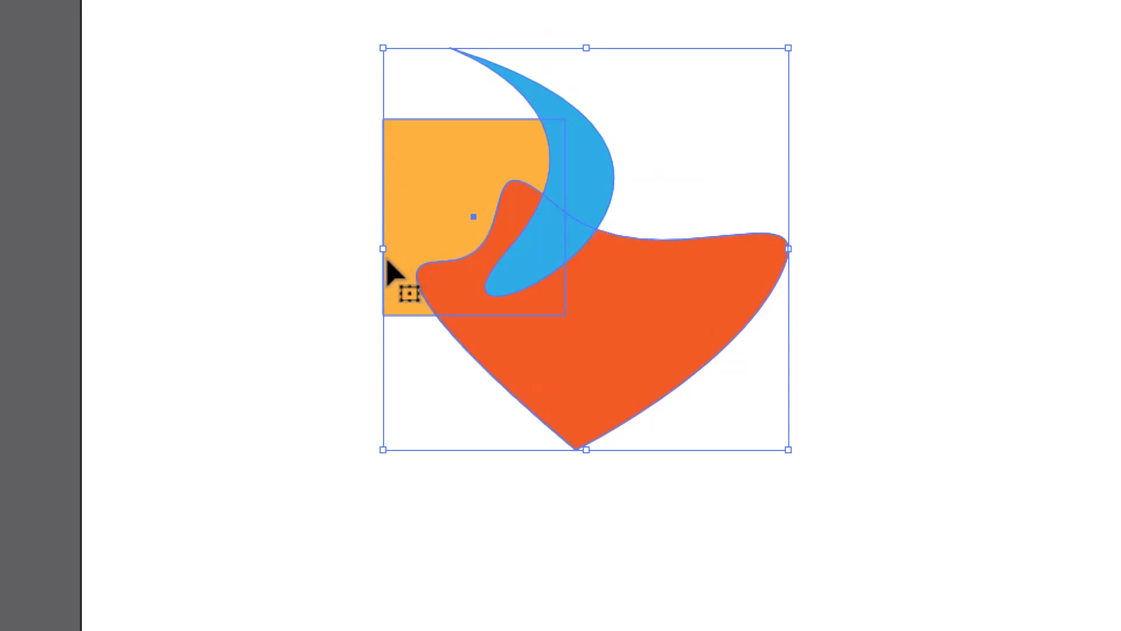
key("g")
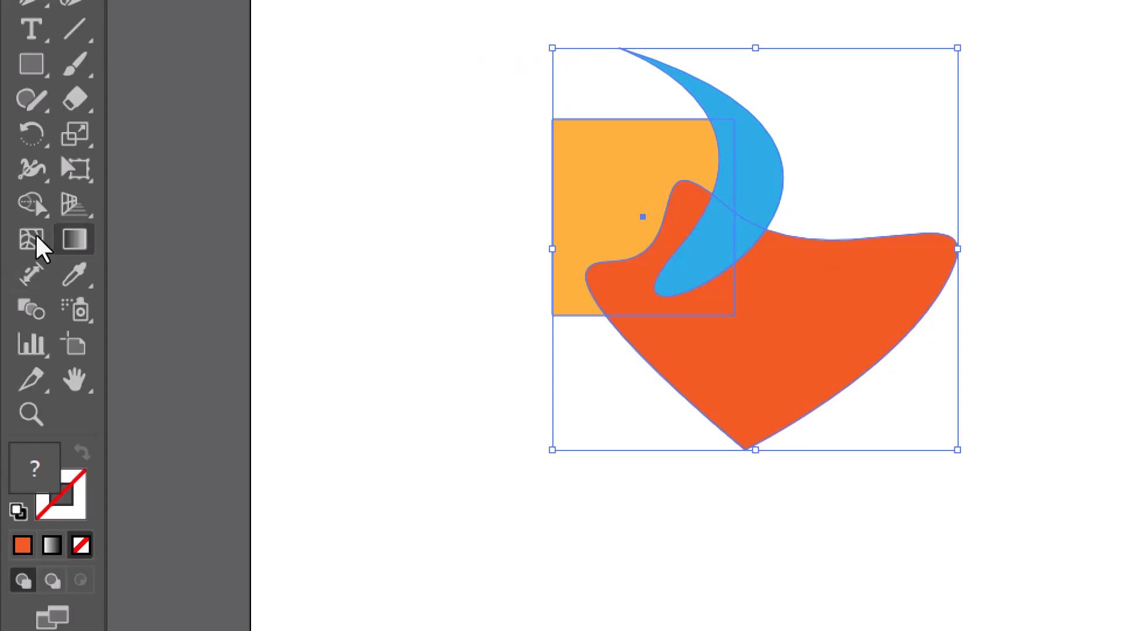
left_click(16, 227)
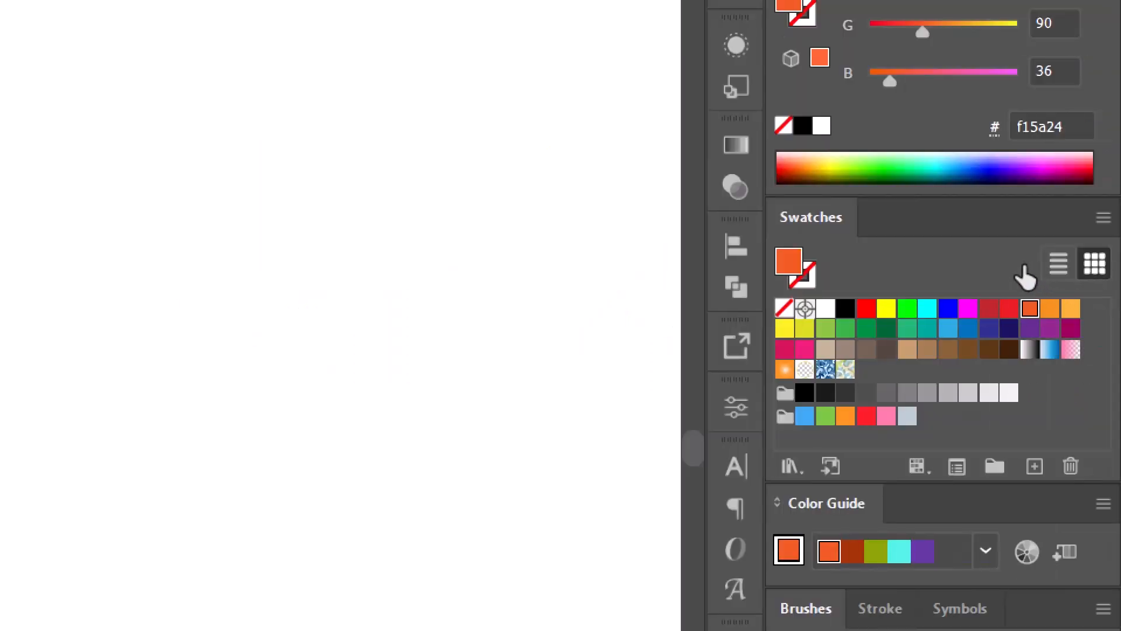
left_click(907, 308)
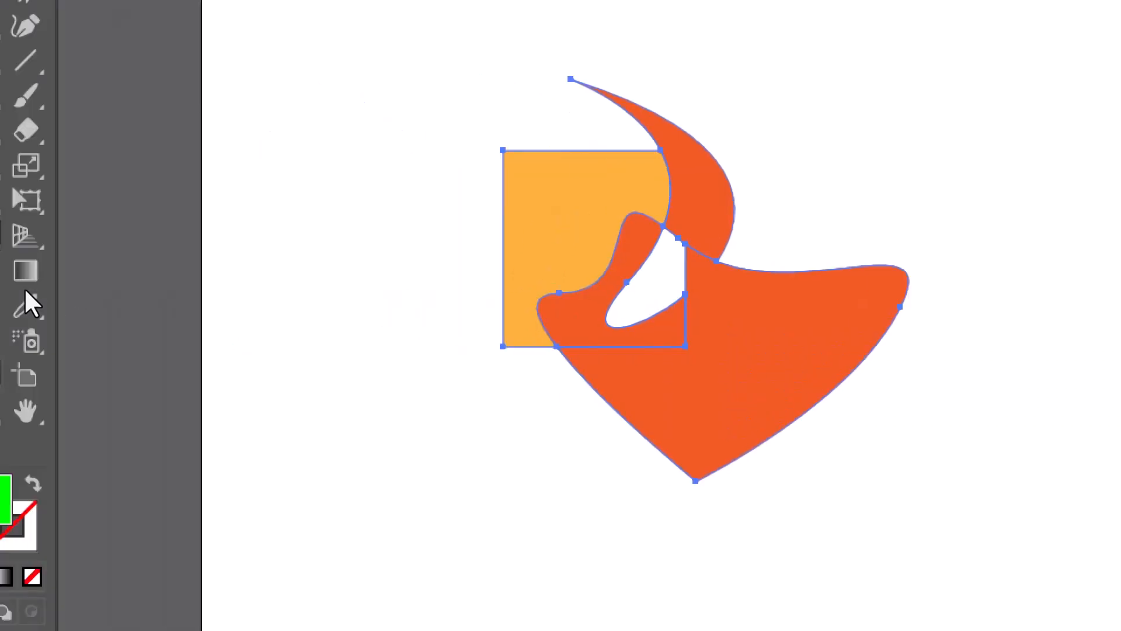
left_click(303, 260)
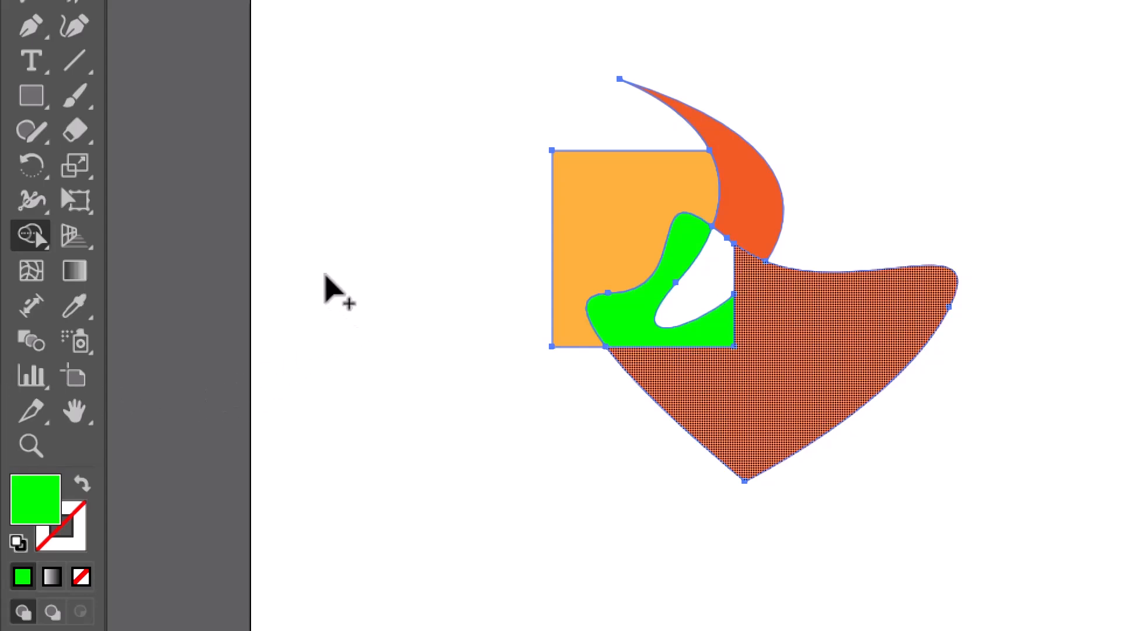
Try merging the large red-orange region with the green overlap, and try deleting that region with Shape Builder, undoing both changes.
left_click_drag(649, 342, 684, 365)
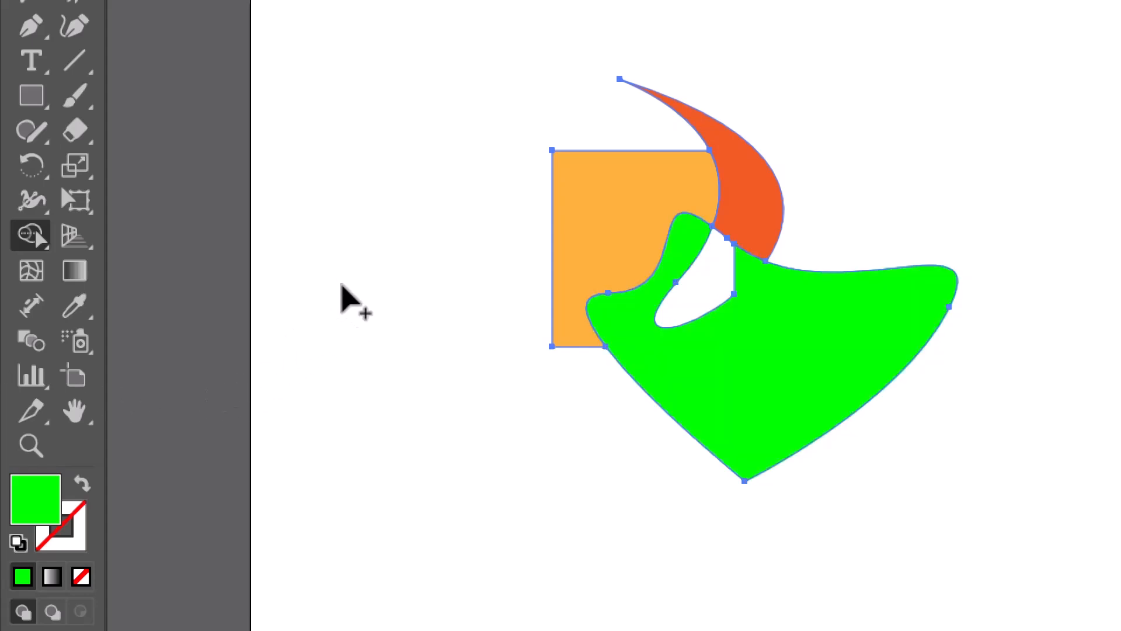
key("ctrl+z")
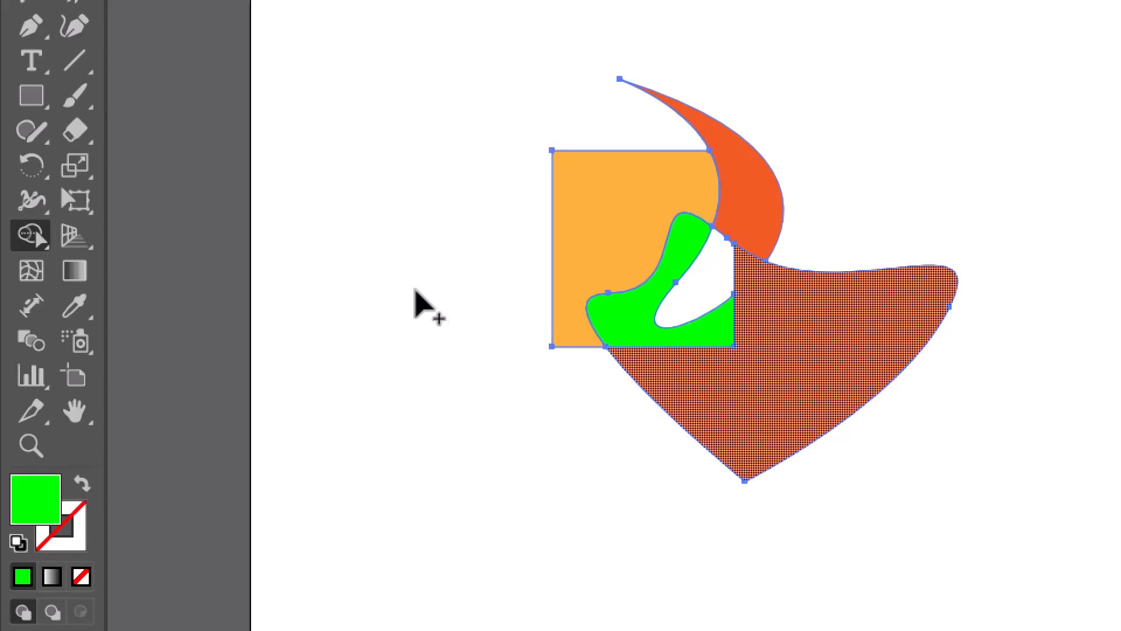
key("ctrl+z")
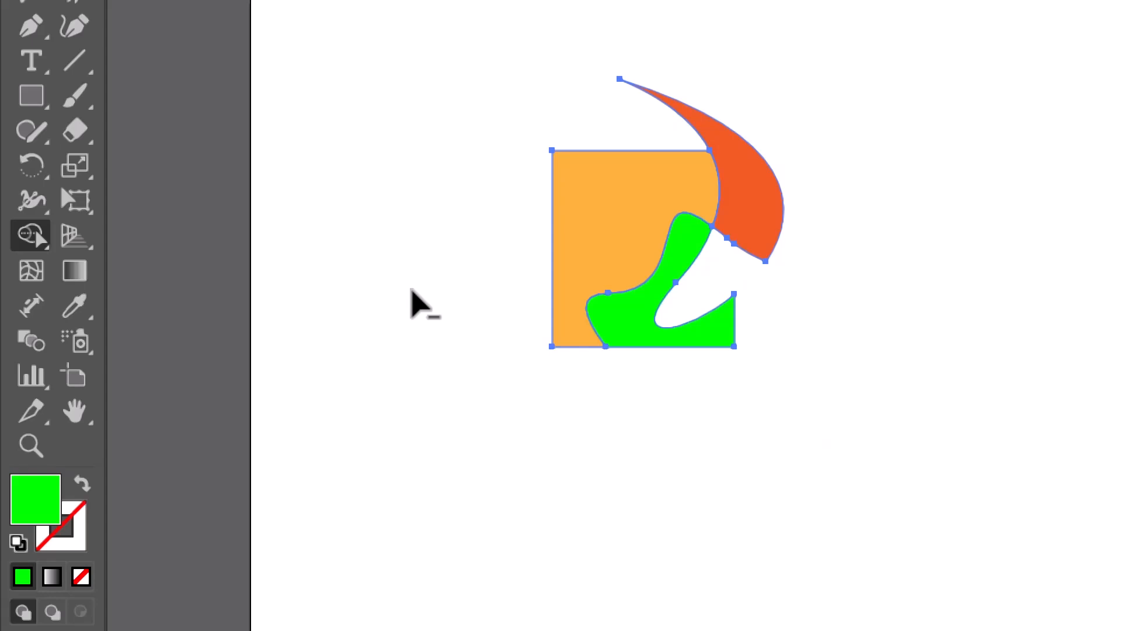
key("ctrl+shift+z")
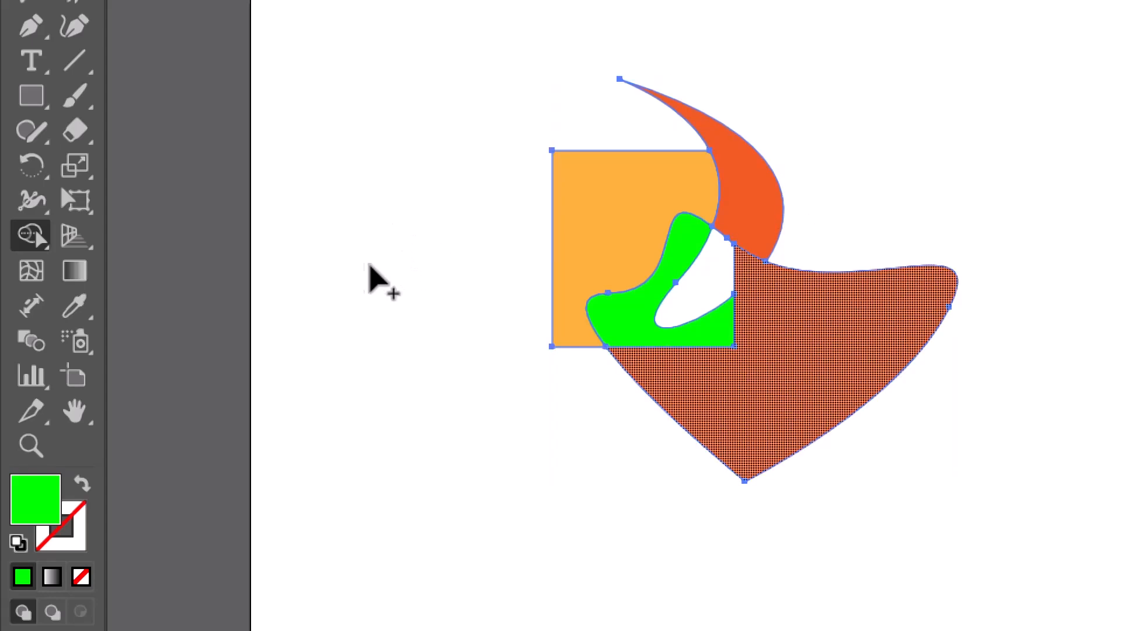
Merge the light orange square area with the green overlap using Shape Builder, and fill the remaining crescent piece with light orange.
left_click_drag(601, 262, 609, 299)
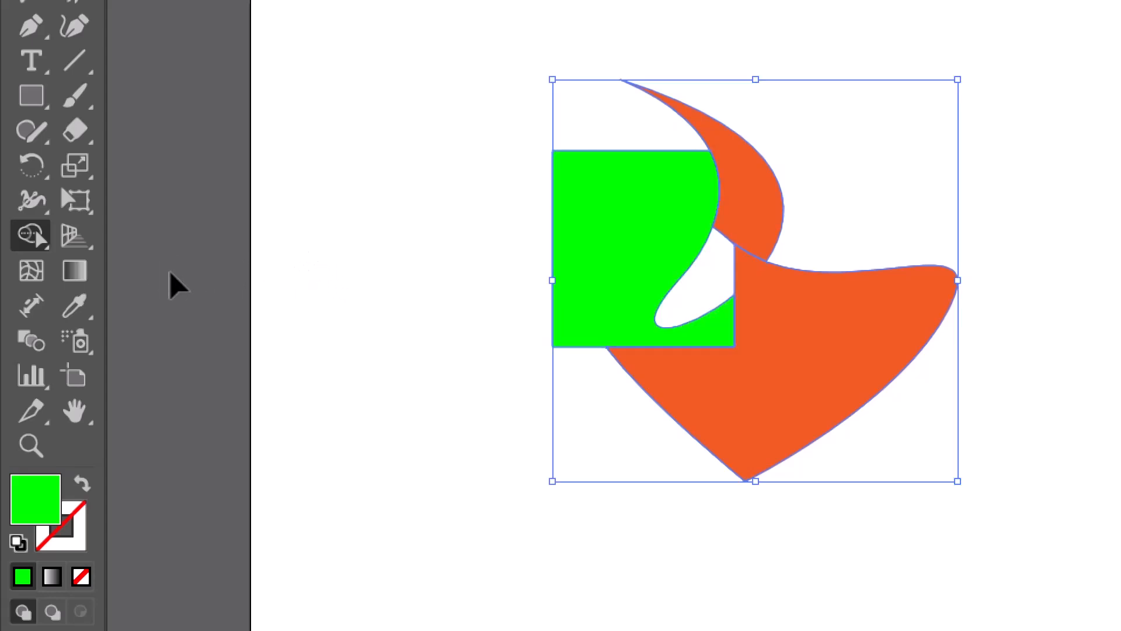
key("ctrl+shift+a")
left_click(751, 202, "ctrl")
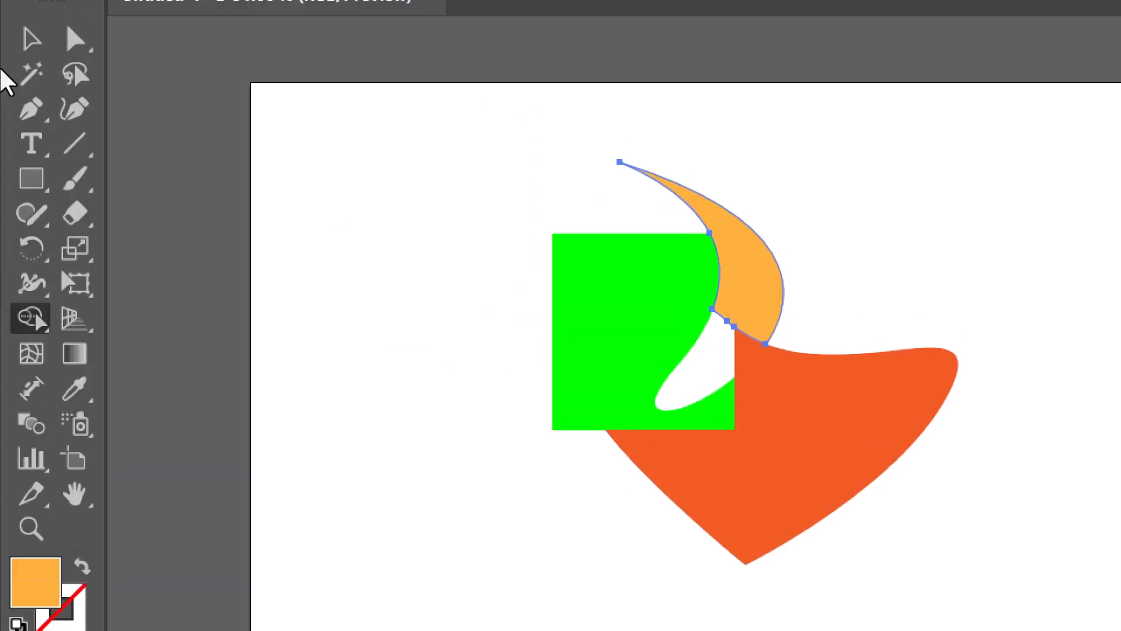
Separate the green, crescent and red-orange pieces, and place the light orange crescent over the green piece's right edge.
left_click(33, 38)
left_click(253, 220)
left_click_drag(318, 218, 284, 200)
left_click_drag(382, 233, 388, 220)
left_click_drag(395, 267, 415, 268)
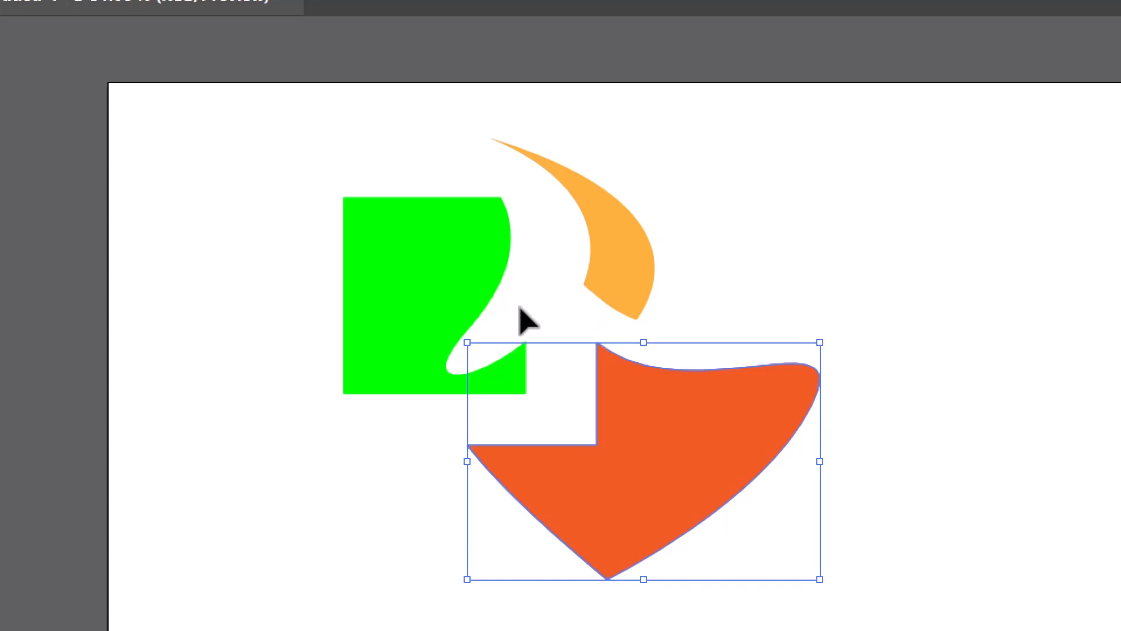
left_click_drag(273, 222, 253, 220)
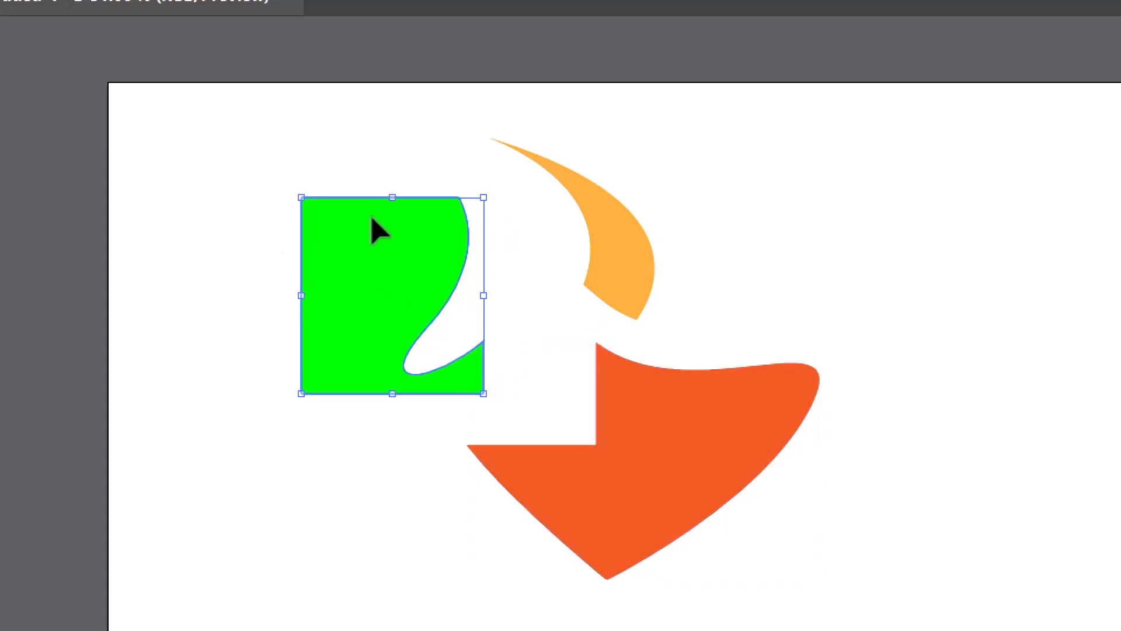
left_click_drag(382, 201, 328, 212)
left_click(384, 175)
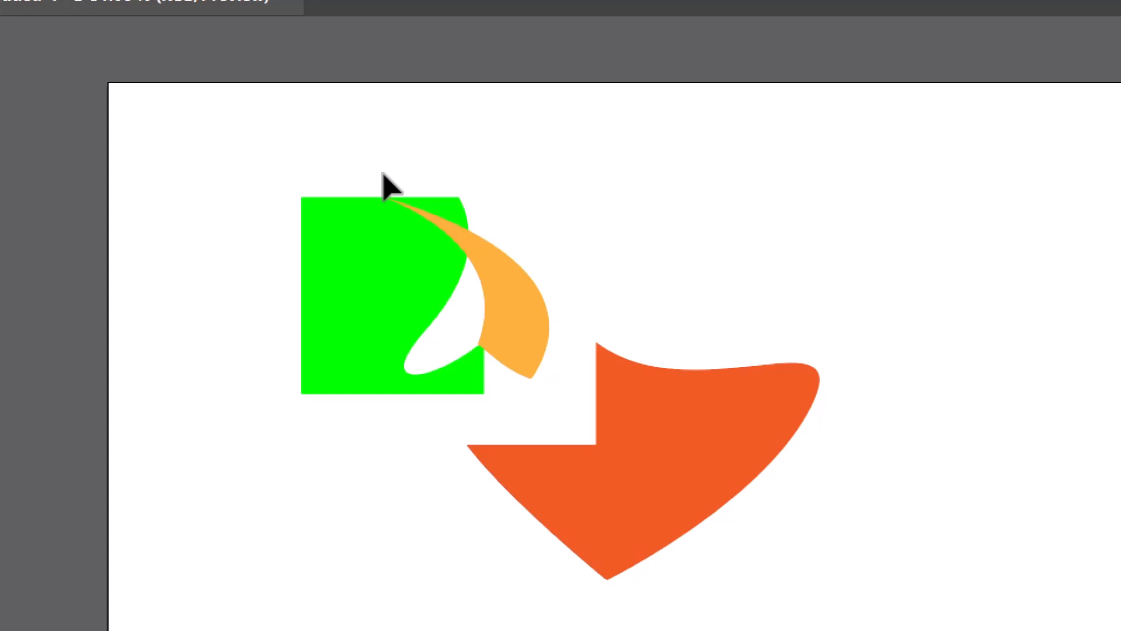
Delete the leftover green, light orange and red-orange pieces to clear the artboard.
left_click_drag(270, 169, 346, 268)
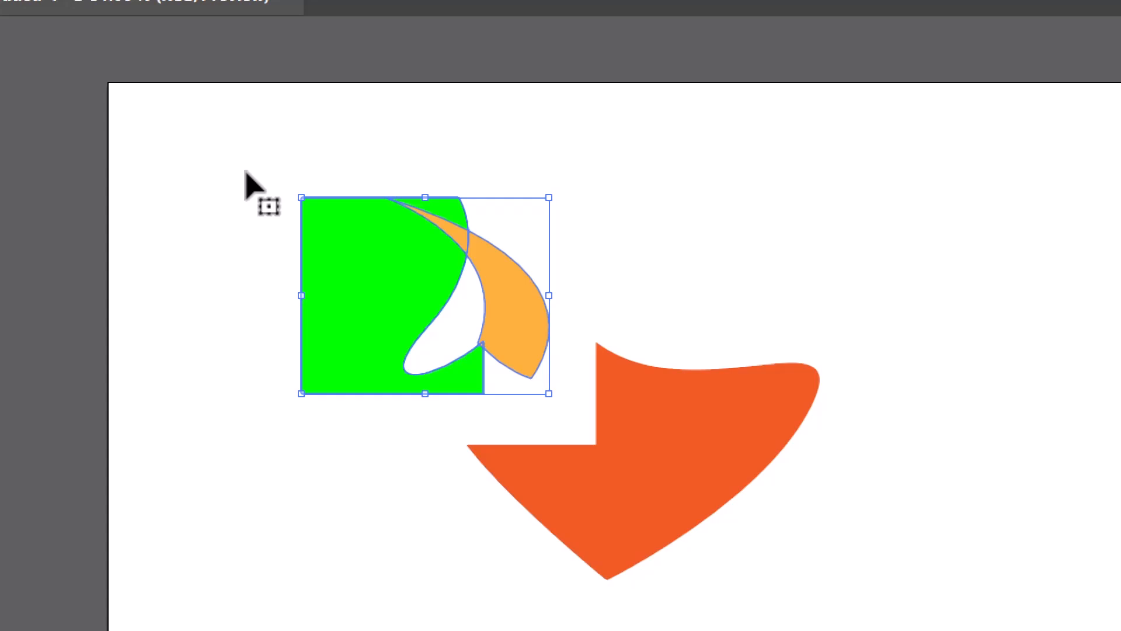
key("Delete")
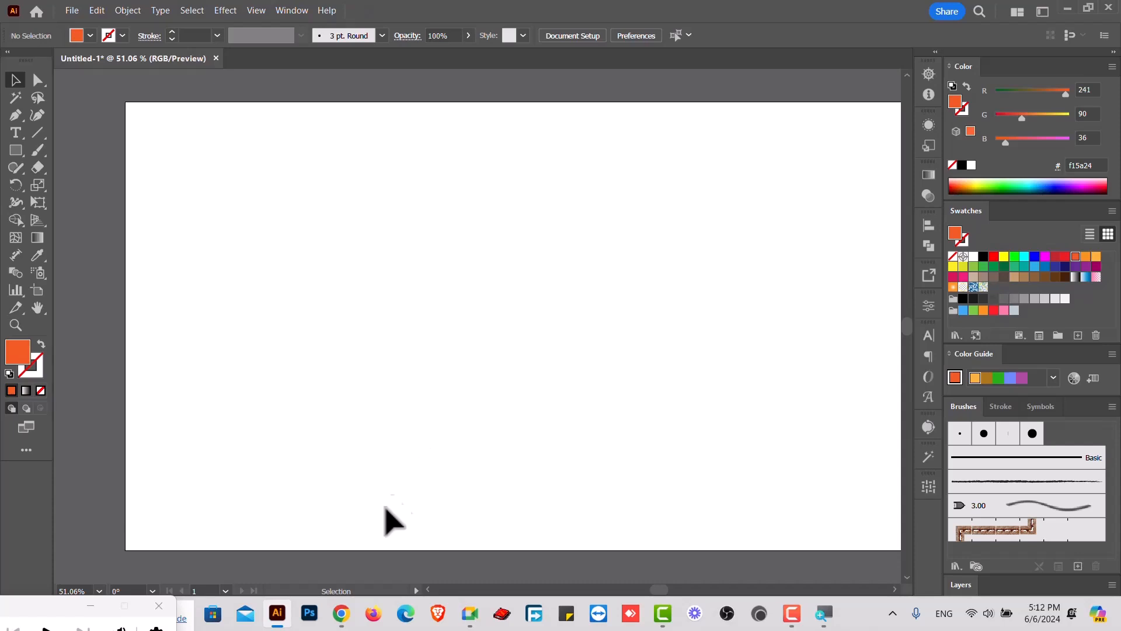
Start placing an external file and browse to the Class folder inside Desktop on the gAMES (J:) drive.
left_click(72, 11)
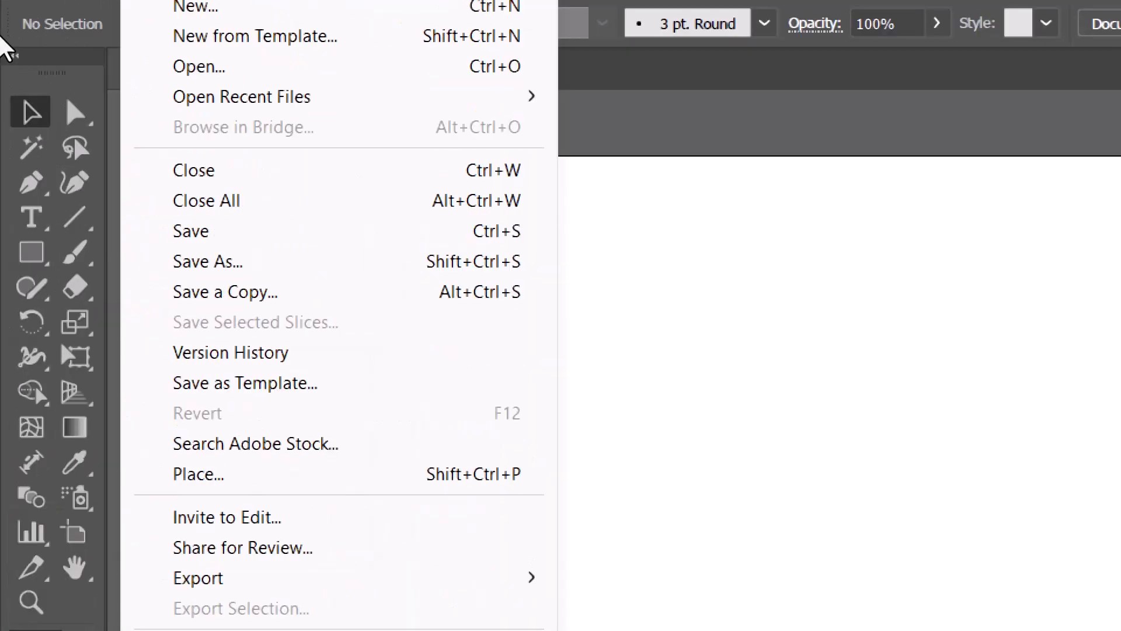
left_click(144, 21)
left_click(143, 21)
left_click(143, 21)
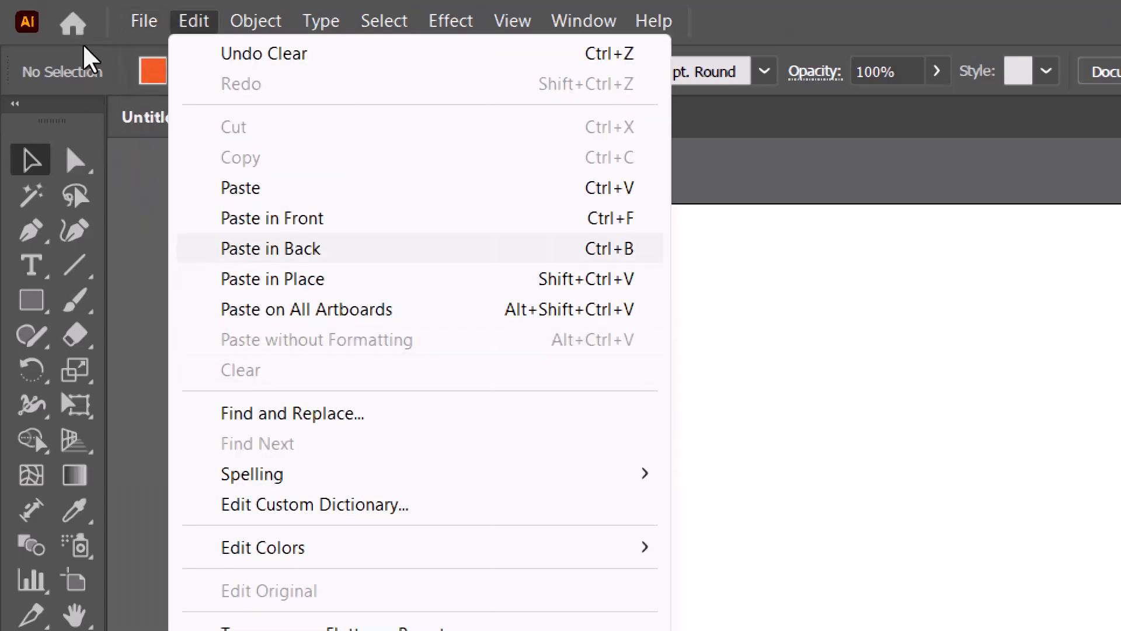
mouse_move(144, 21)
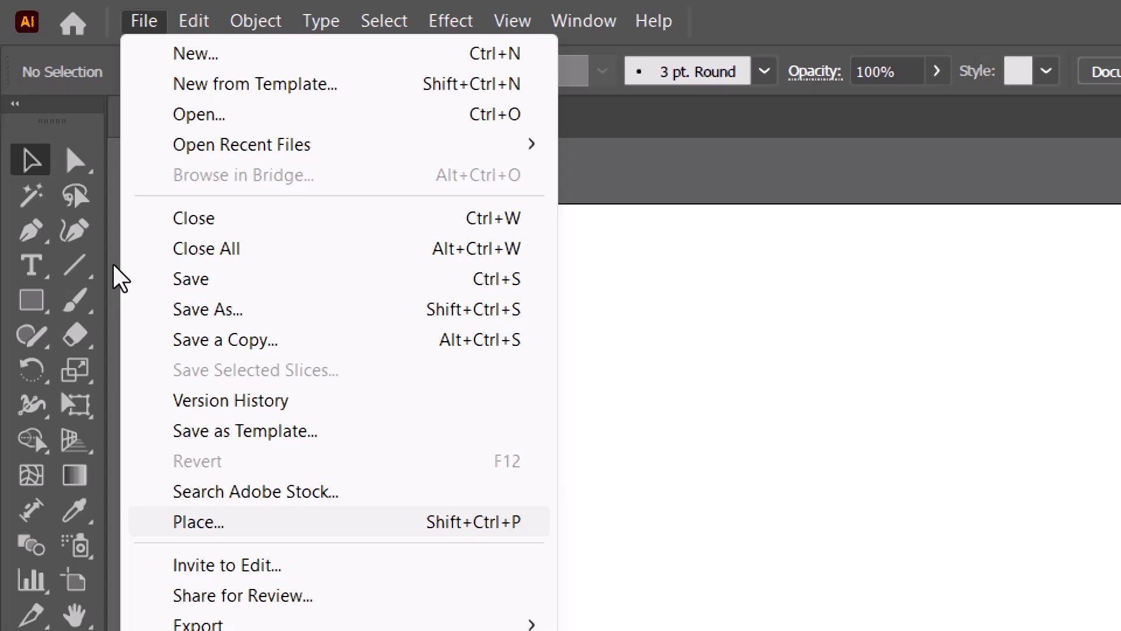
left_click(228, 521)
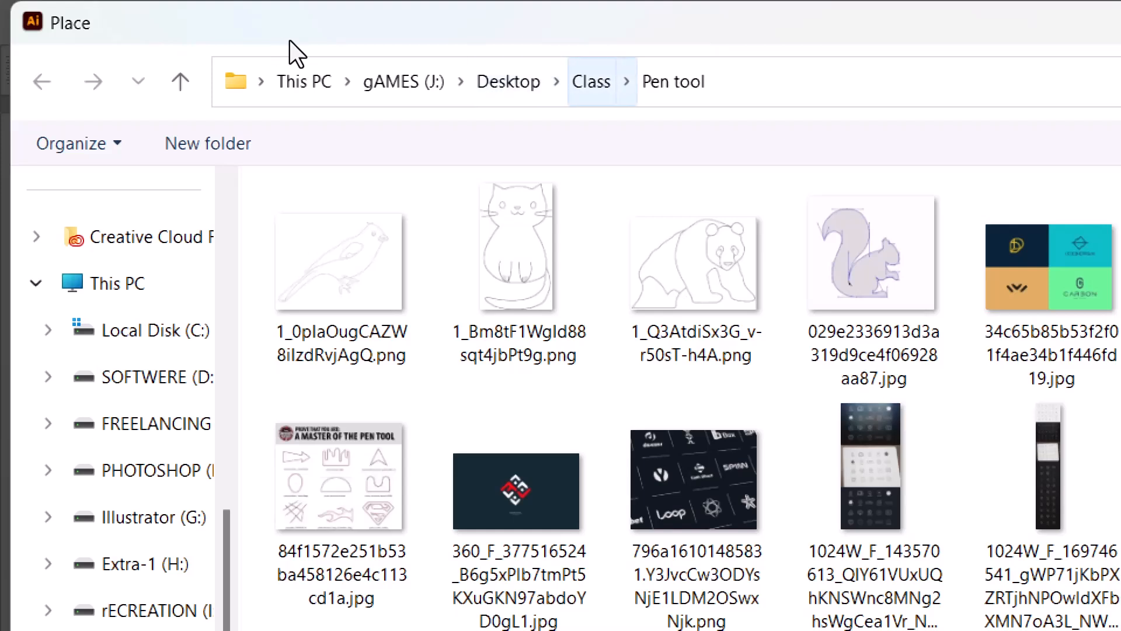
left_click(585, 81)
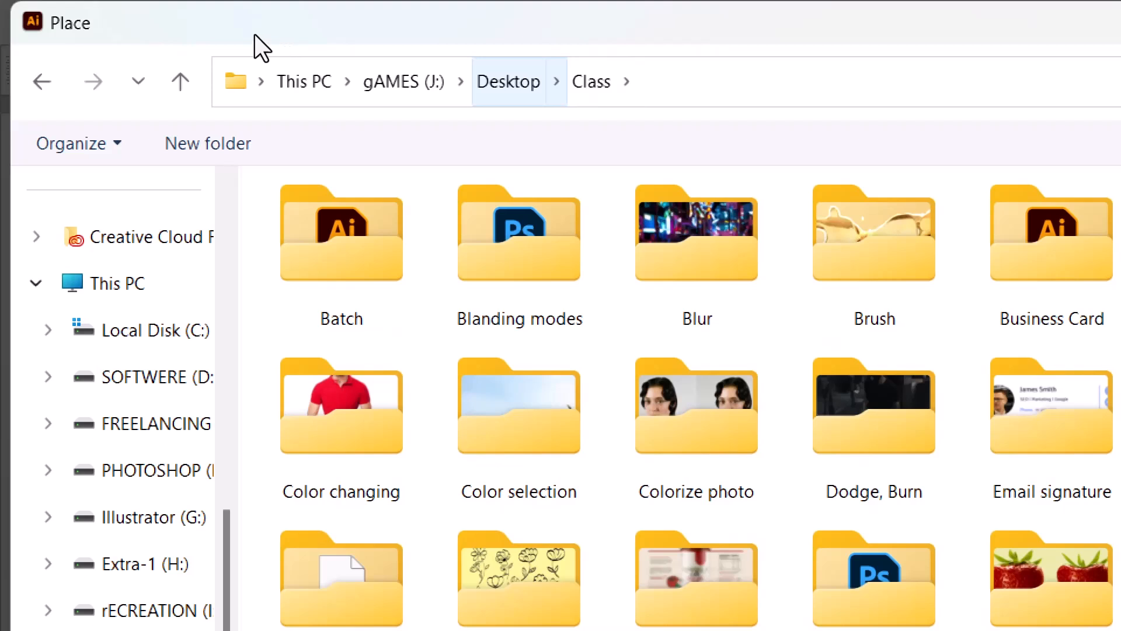
left_click(508, 81)
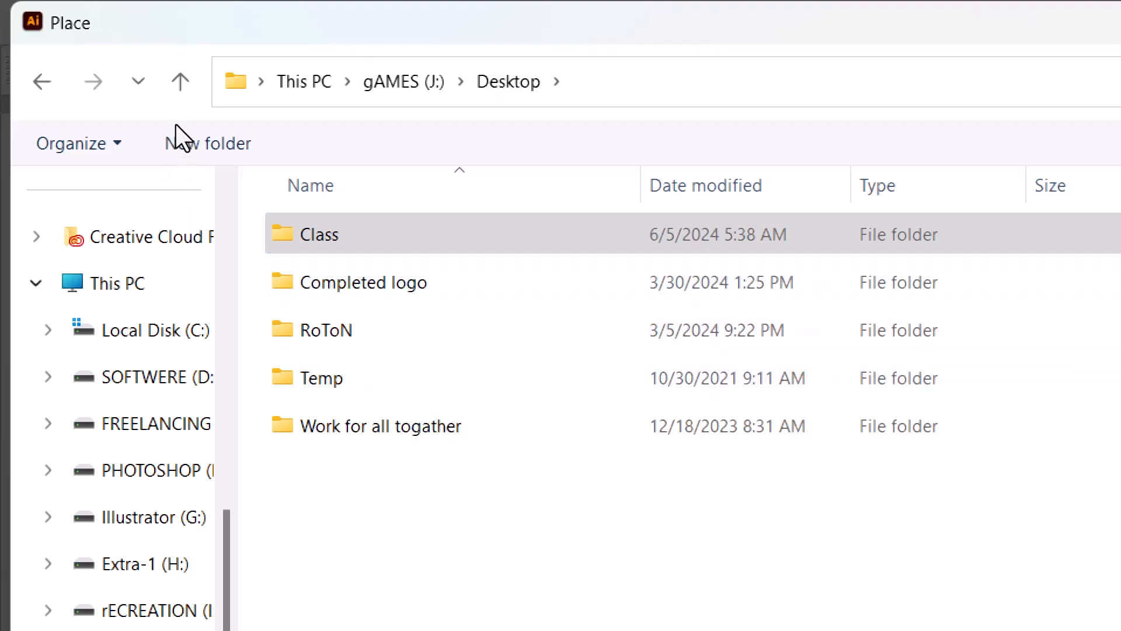
key("Return")
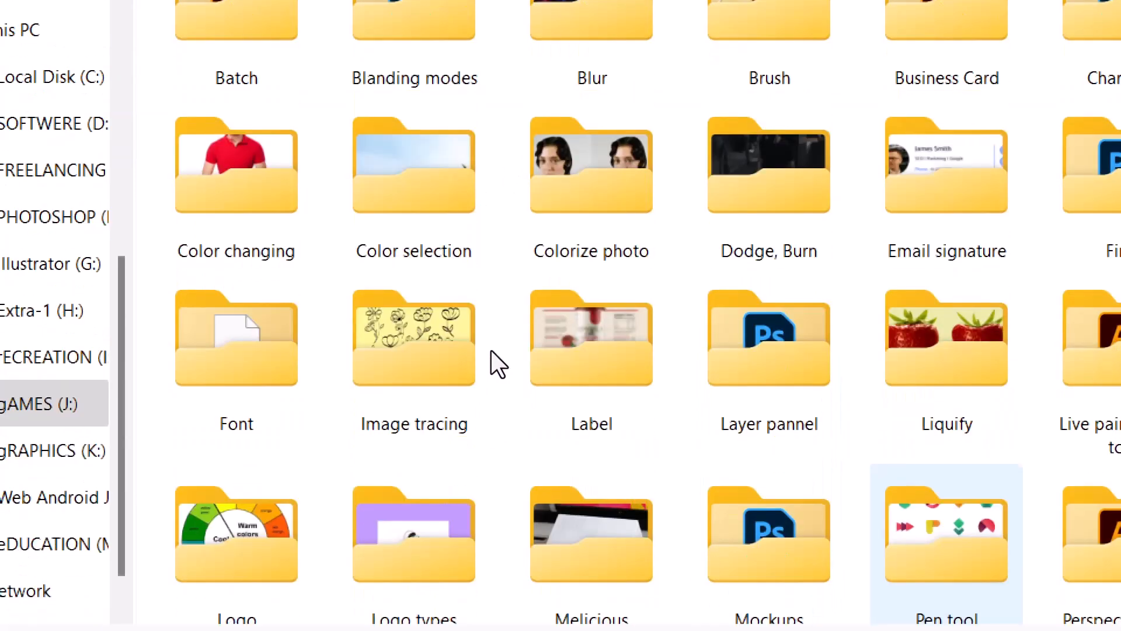
Find Olympic_flag.png and Olympic-logo main.png in the Class folder and load both images for placing.
scroll(648, 274, "down", 10)
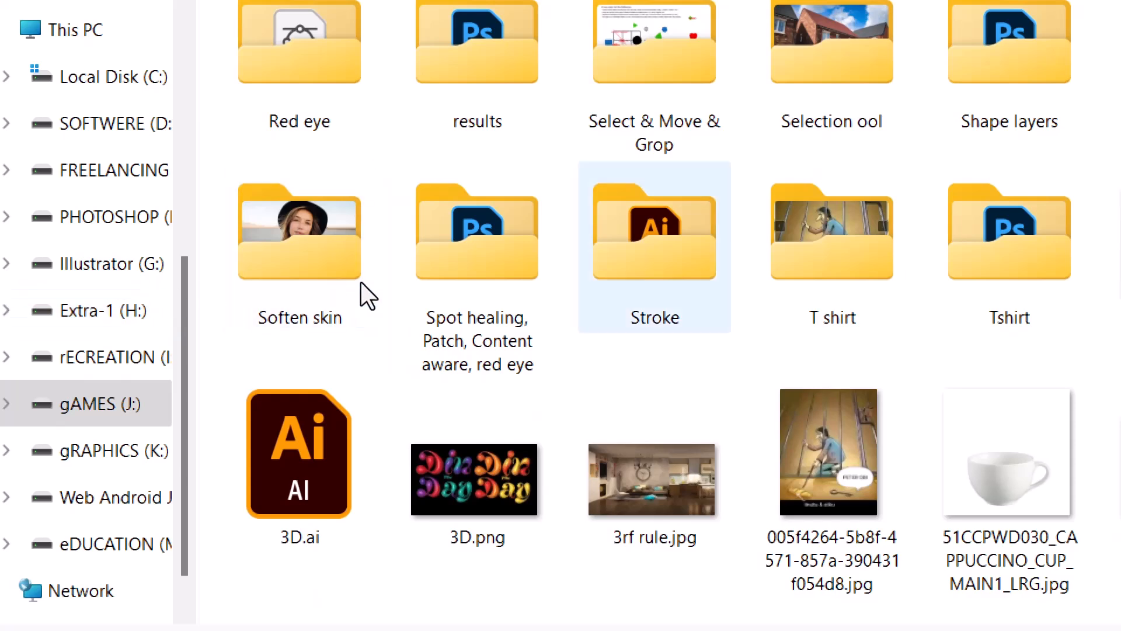
scroll(163, 277, "down", 3)
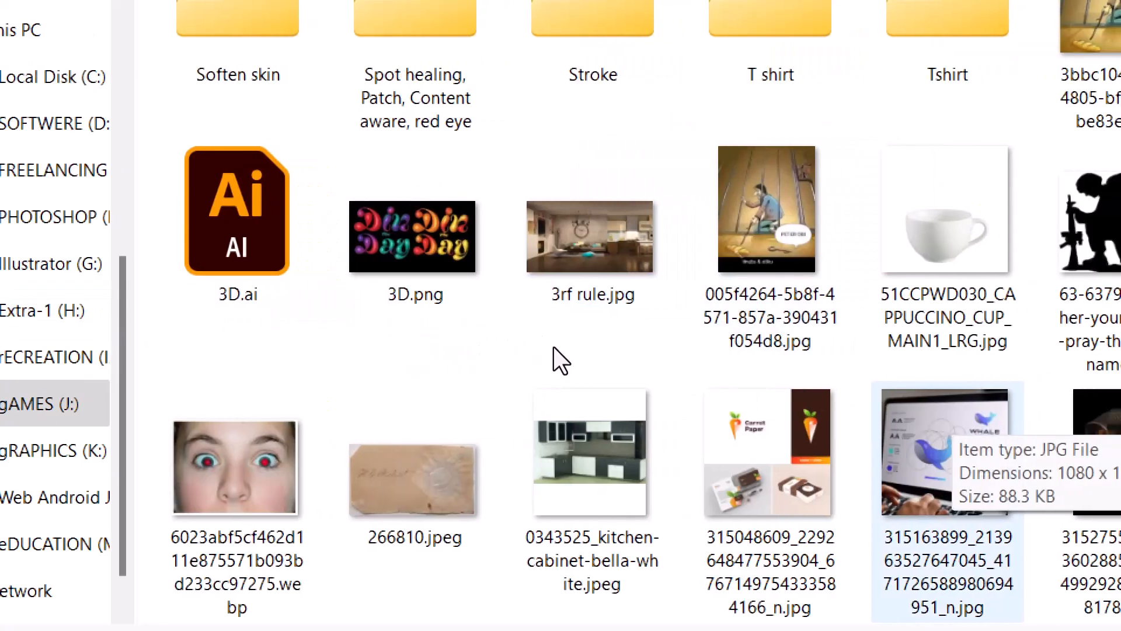
scroll(555, 345, "down", 15)
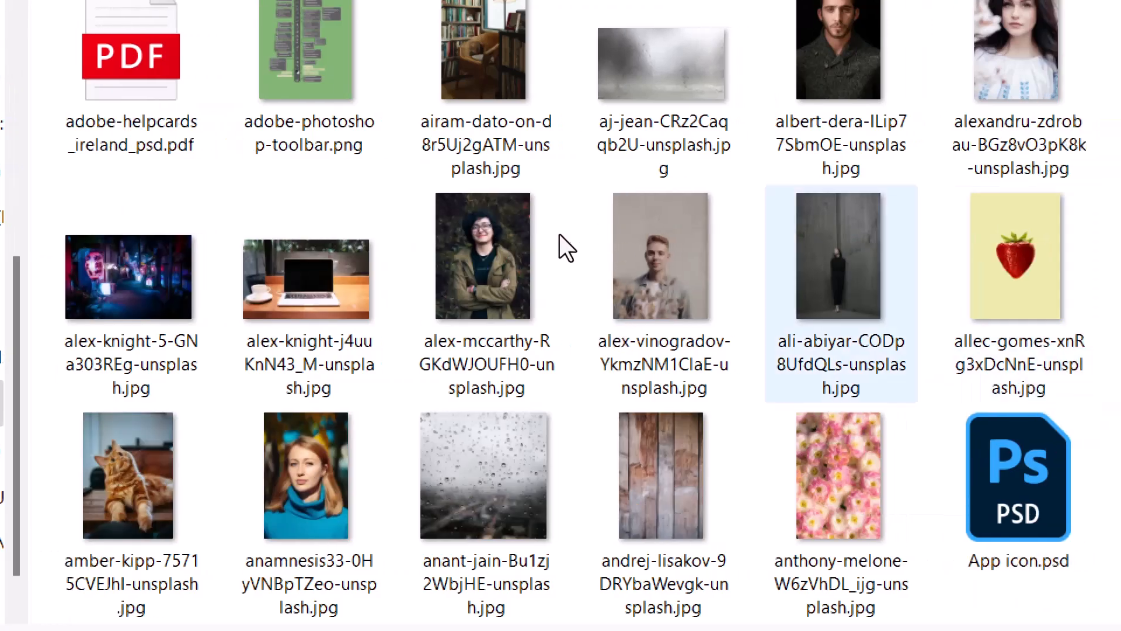
scroll(562, 236, "down", 5)
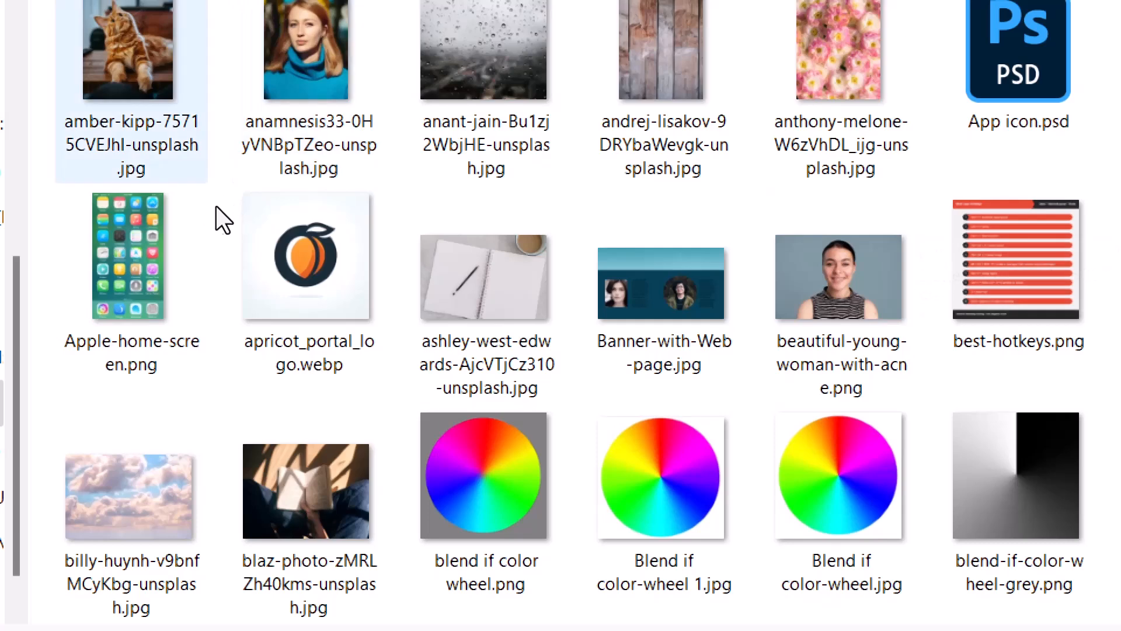
scroll(277, 222, "down", 5)
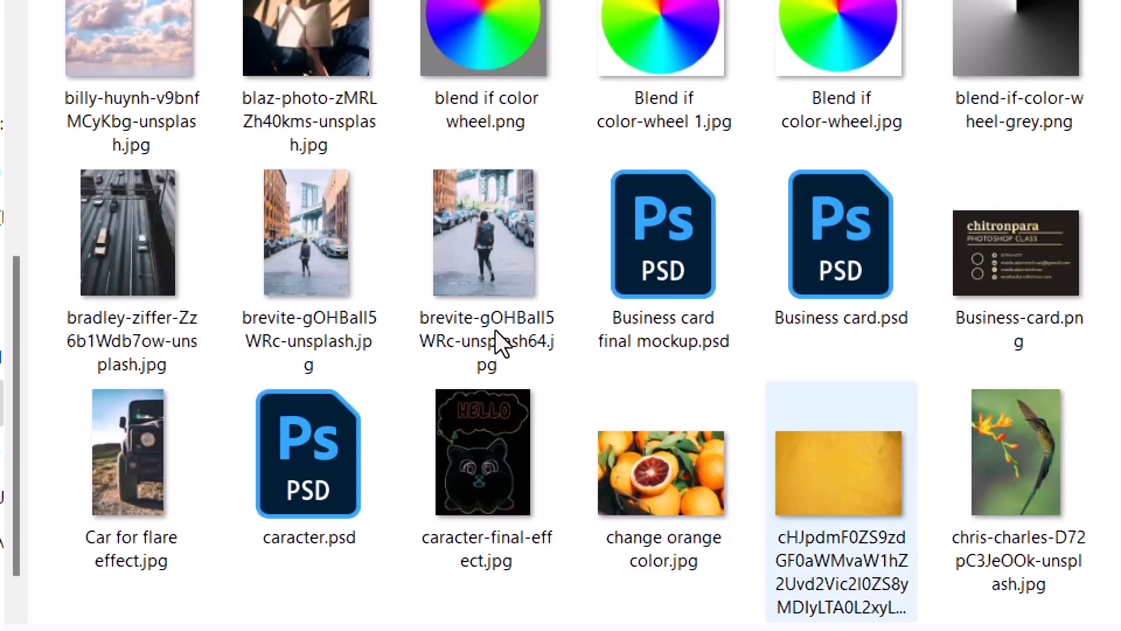
scroll(516, 328, "down", 5)
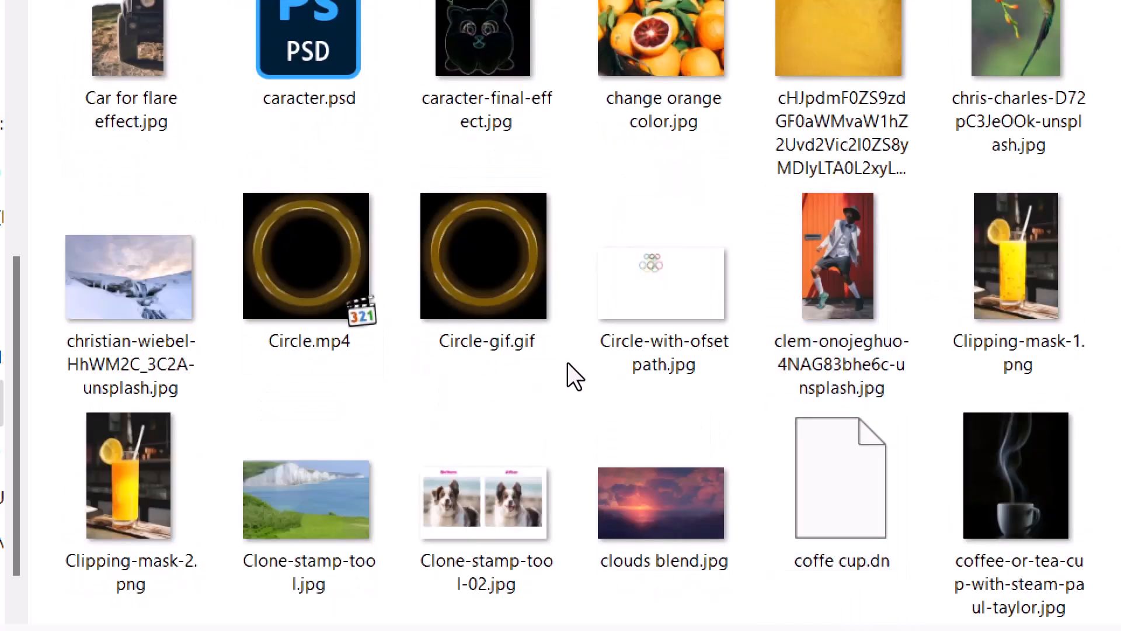
scroll(552, 341, "down", 5)
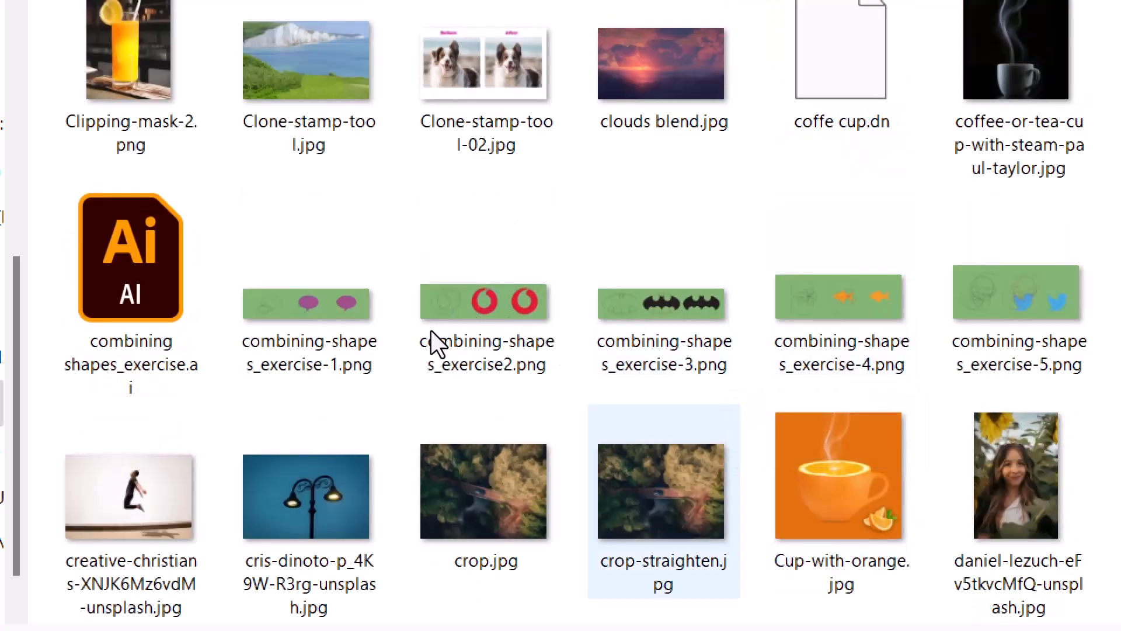
scroll(431, 330, "down", 5)
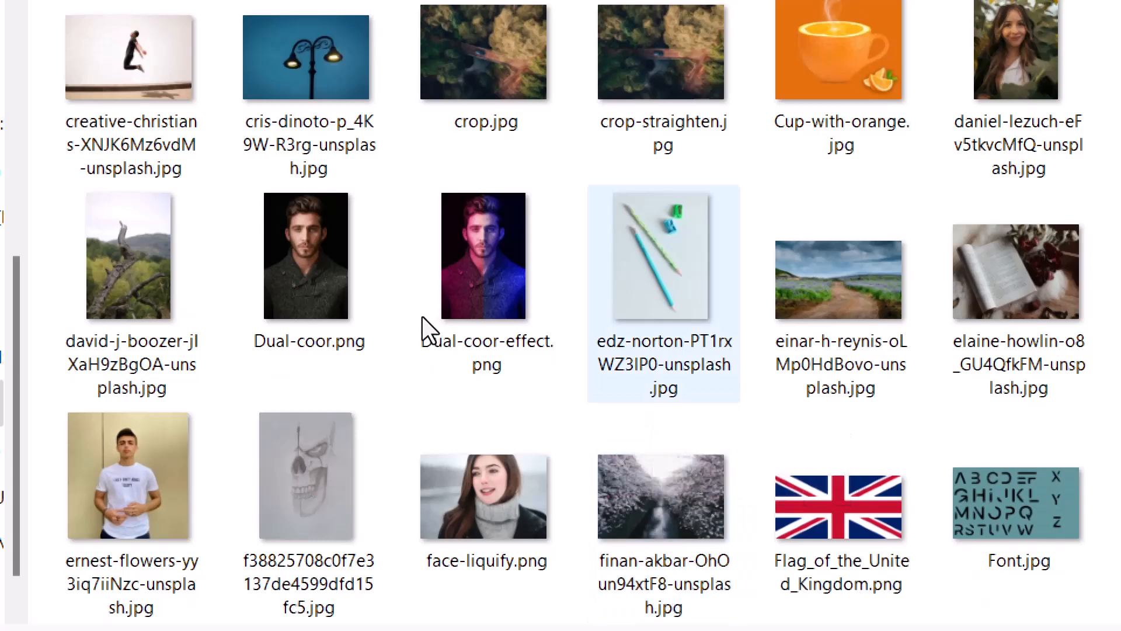
scroll(422, 316, "down", 5)
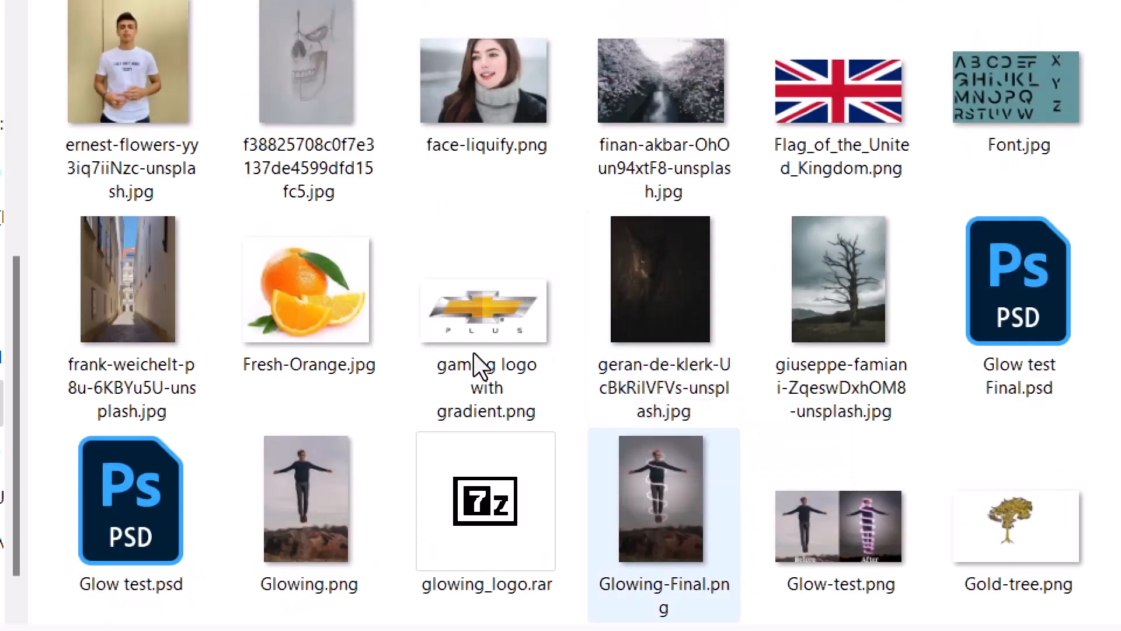
scroll(478, 347, "down", 5)
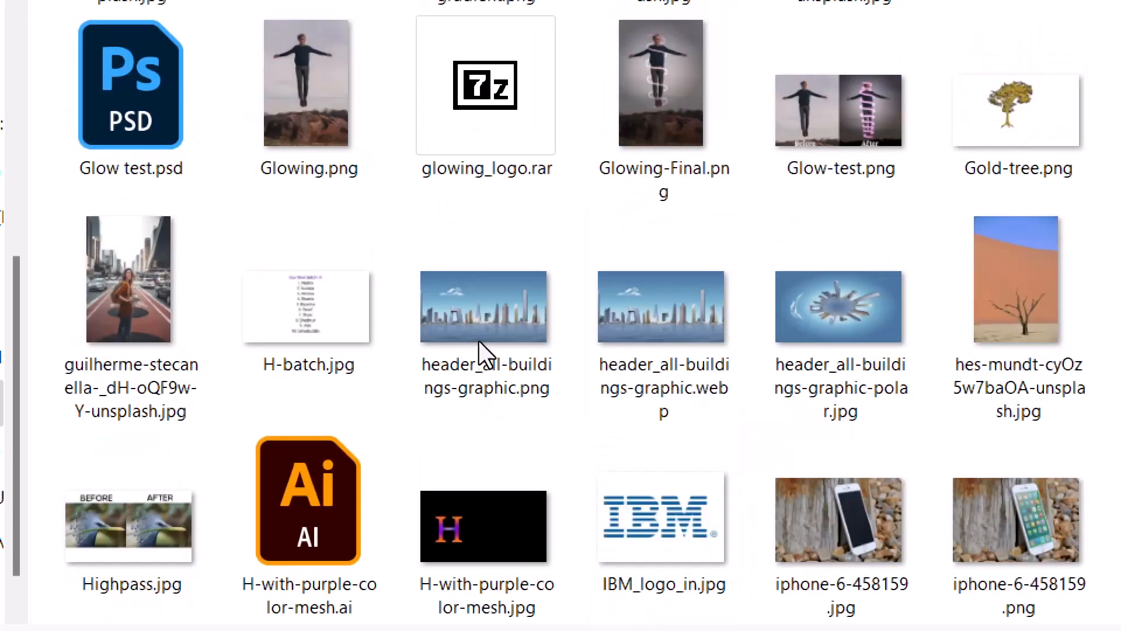
scroll(478, 341, "down", 5)
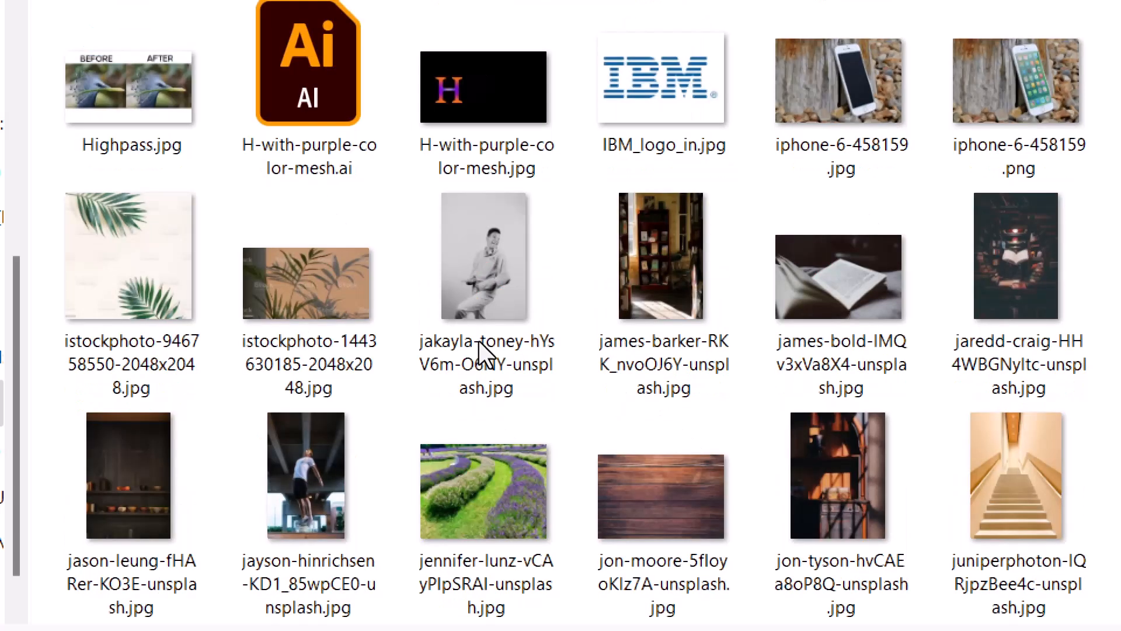
scroll(479, 342, "down", 5)
scroll(485, 379, "down", 5)
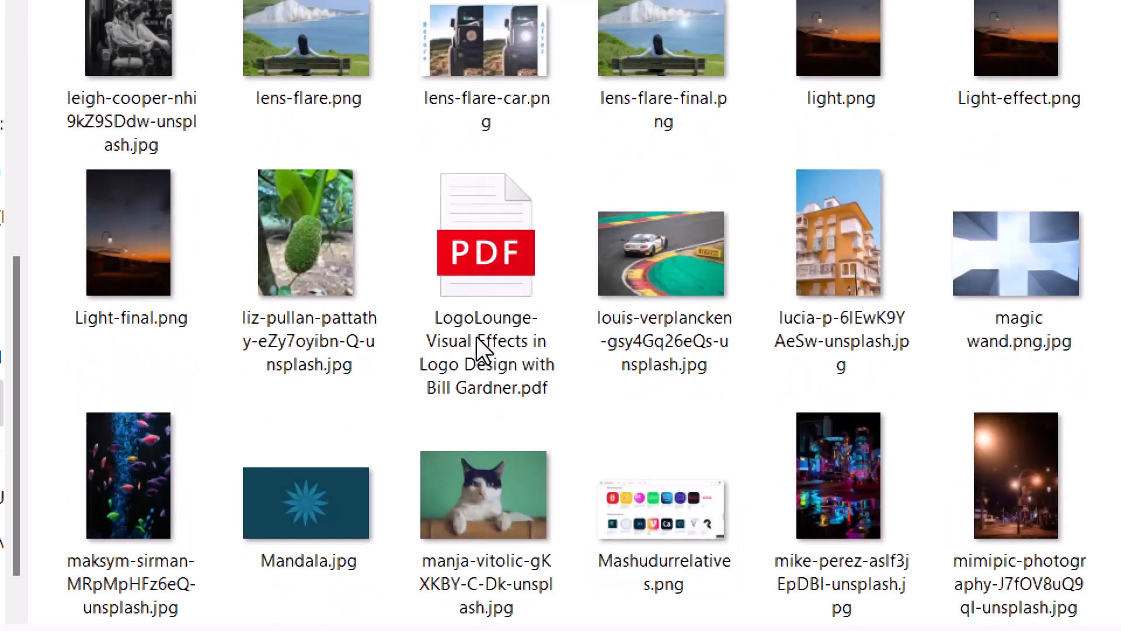
scroll(456, 332, "down", 5)
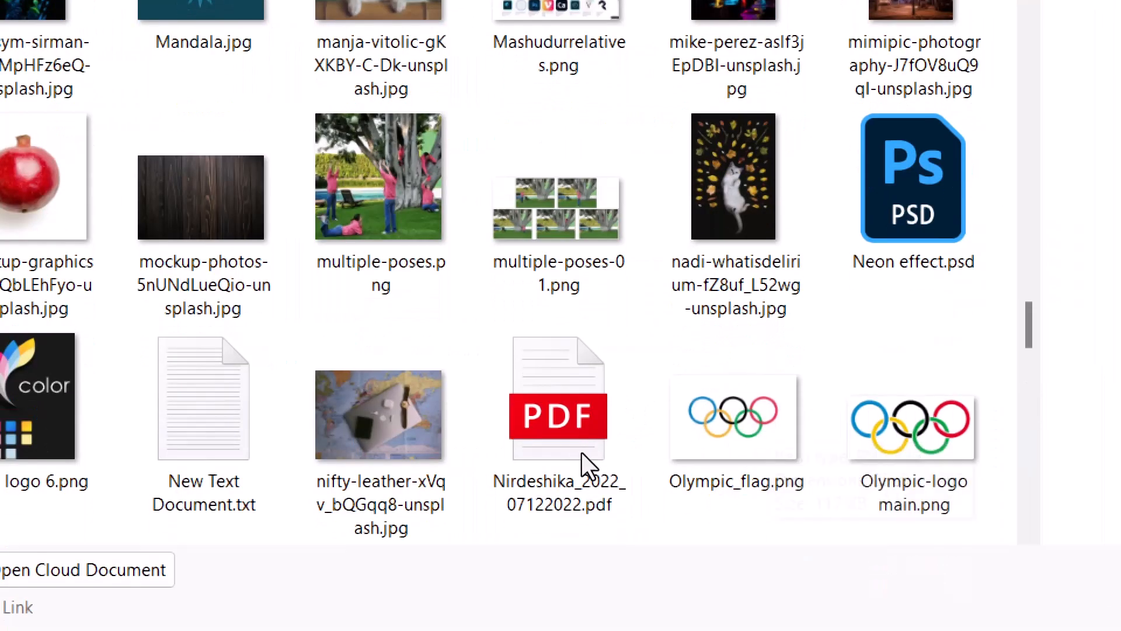
left_click(734, 416)
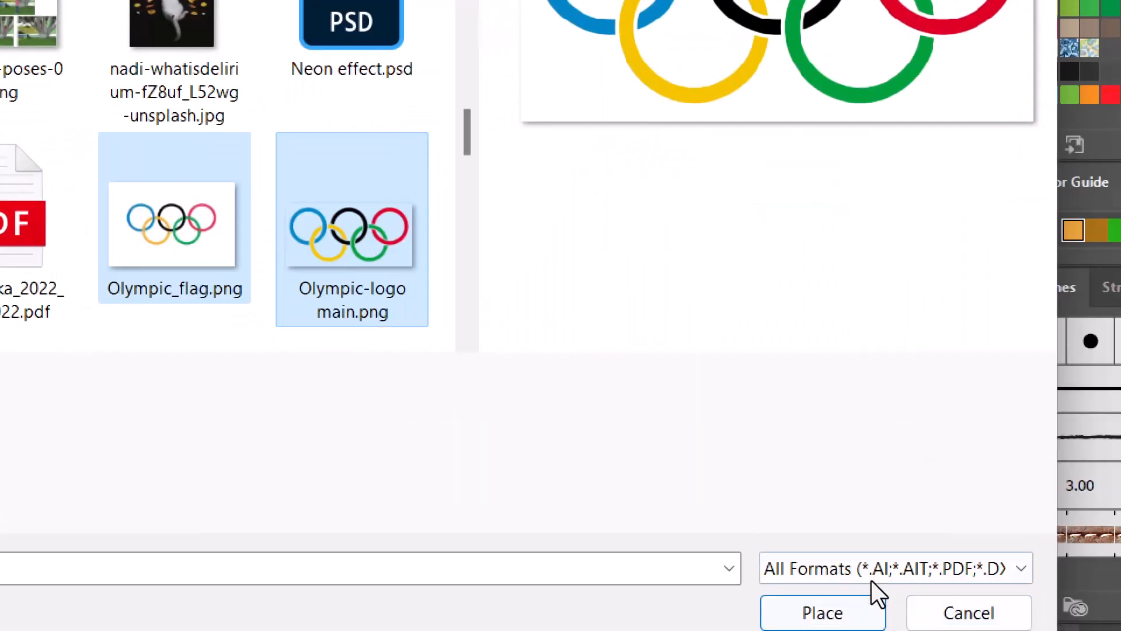
left_click(870, 620)
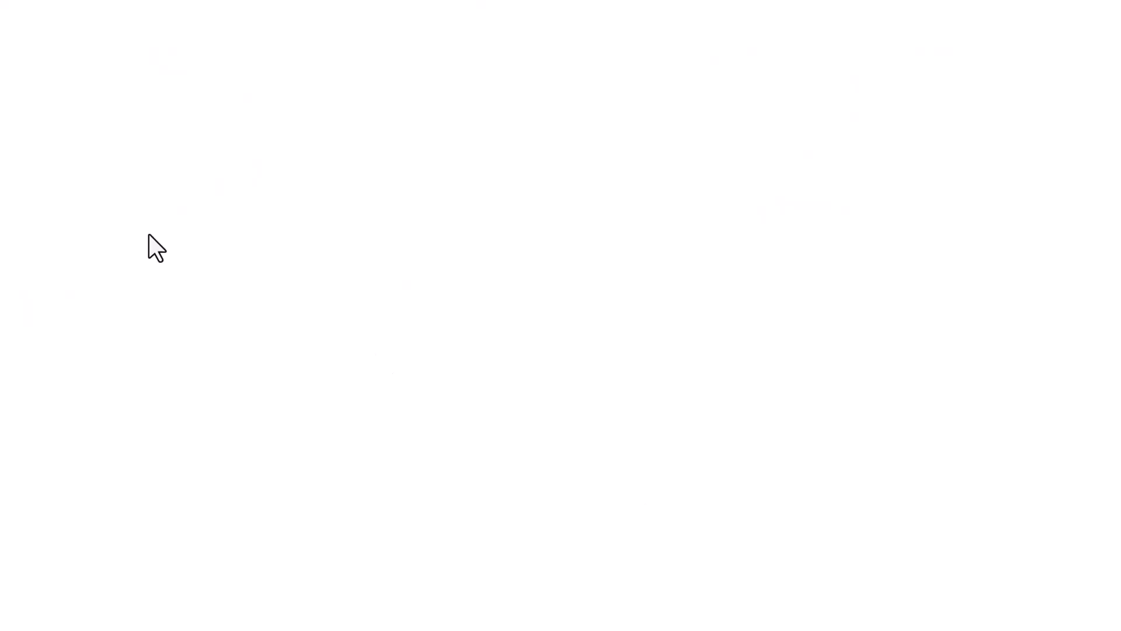
Place Olympic_flag.png on the left half of the artboard, sized to fit within it.
mouse_move(451, 42)
left_mouse_down()
mouse_move(569, 96)
mouse_move(759, 217)
mouse_move(732, 230)
mouse_move(711, 217)
left_mouse_up()
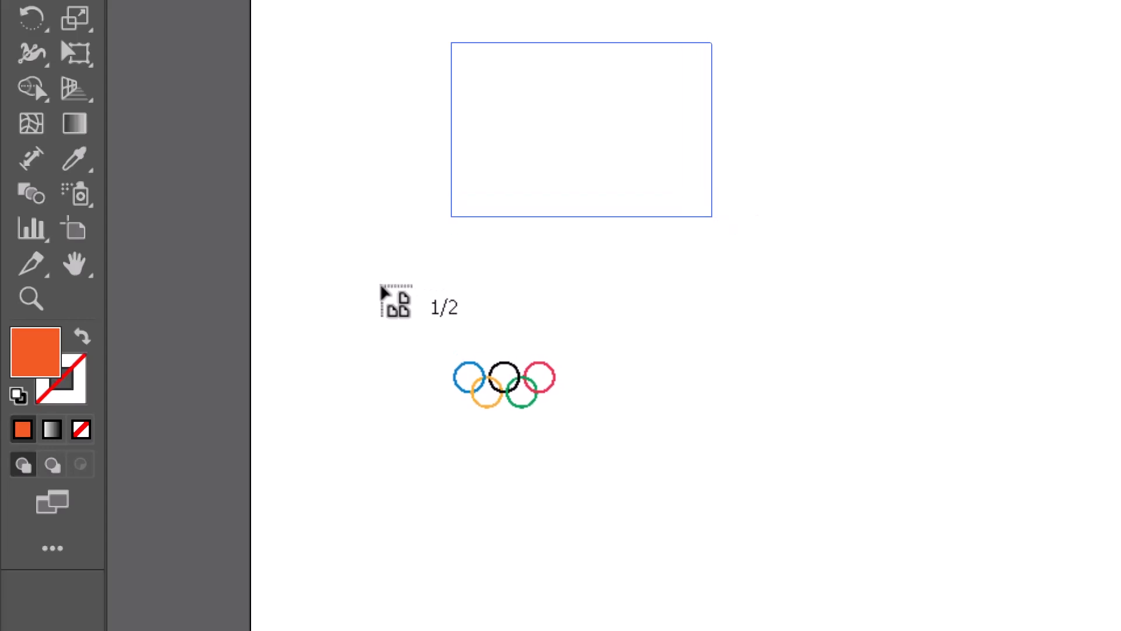
left_click_drag(712, 217, 631, 163)
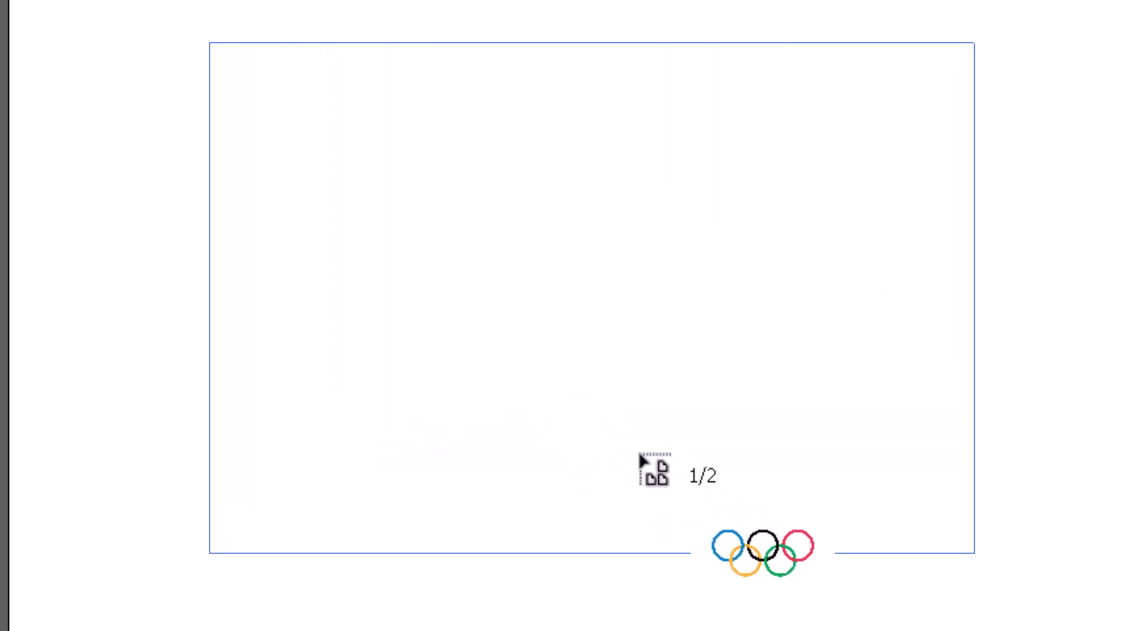
left_click(628, 455)
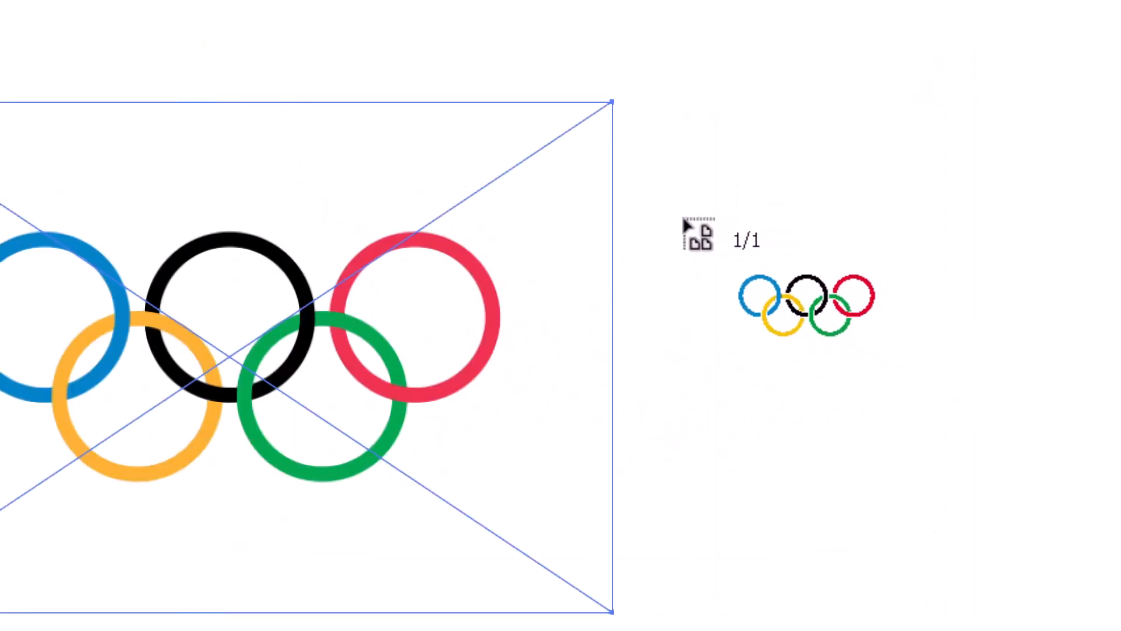
Try placing Olympic-logo main.png at its full size beside the flag image, and undo that placement.
left_click(683, 218)
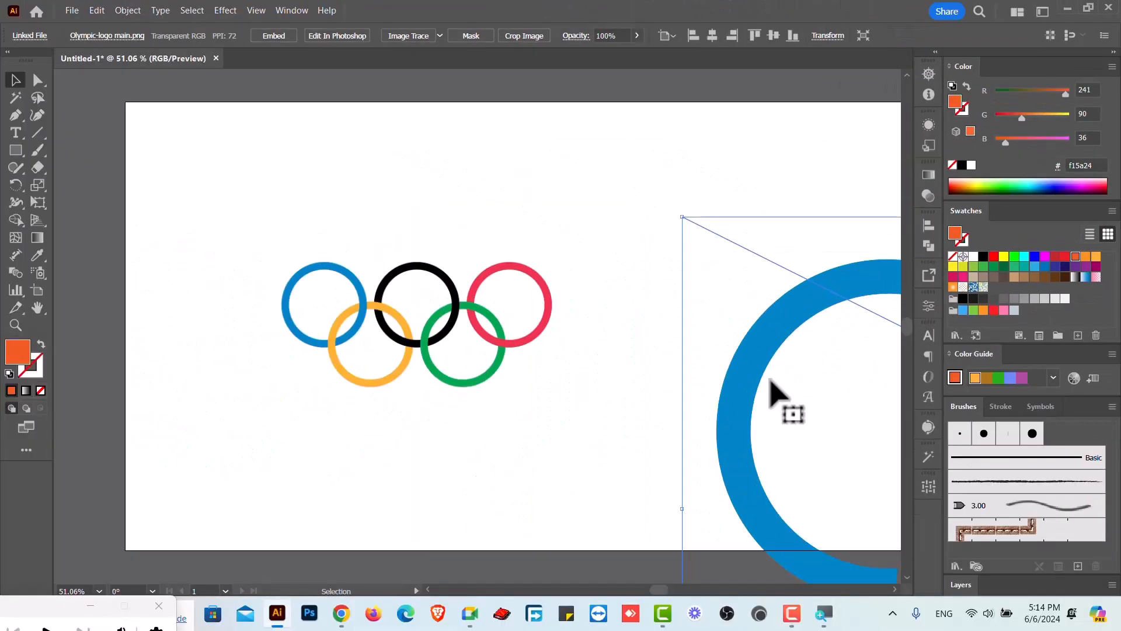
scroll(710, 354, "down", 4)
scroll(810, 394, "right", 1)
scroll(812, 397, "right", 8)
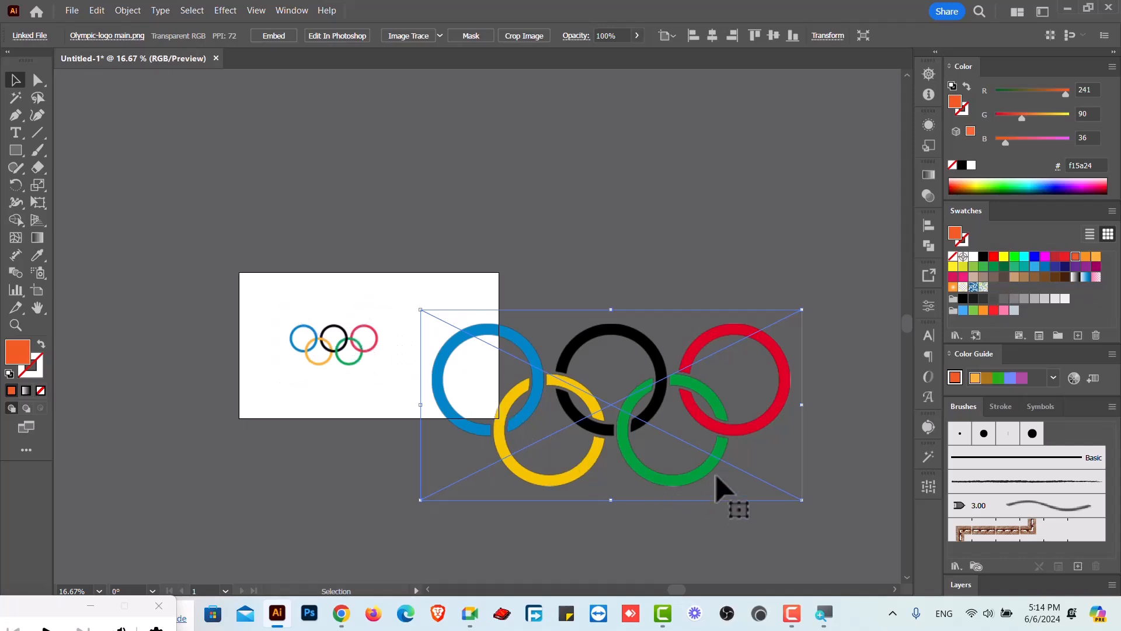
key("ctrl+z")
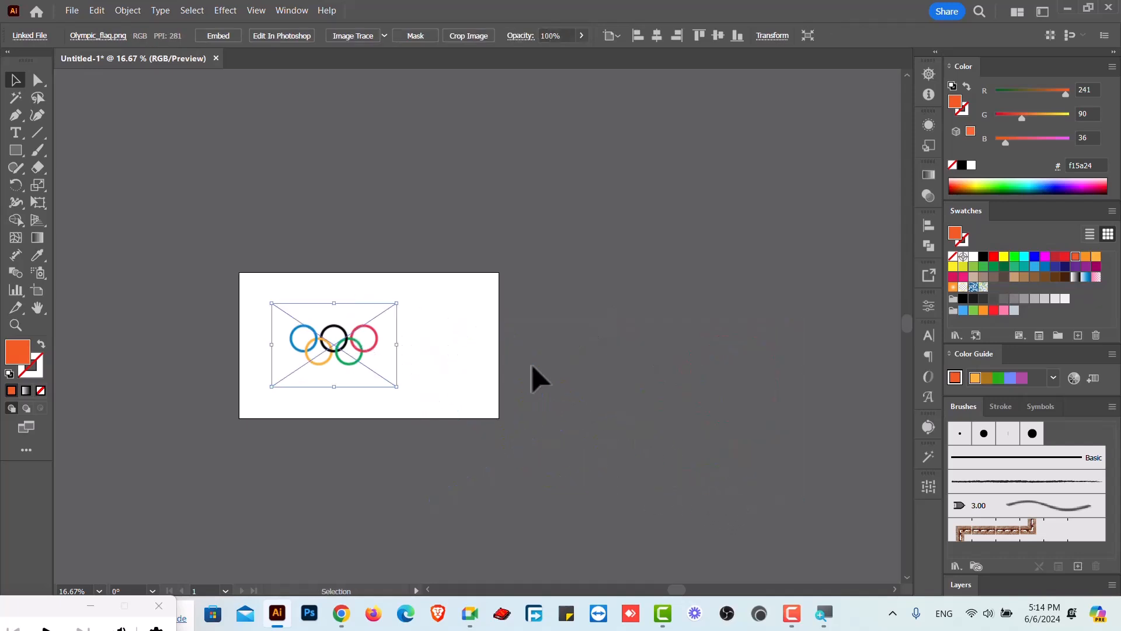
left_click(427, 327)
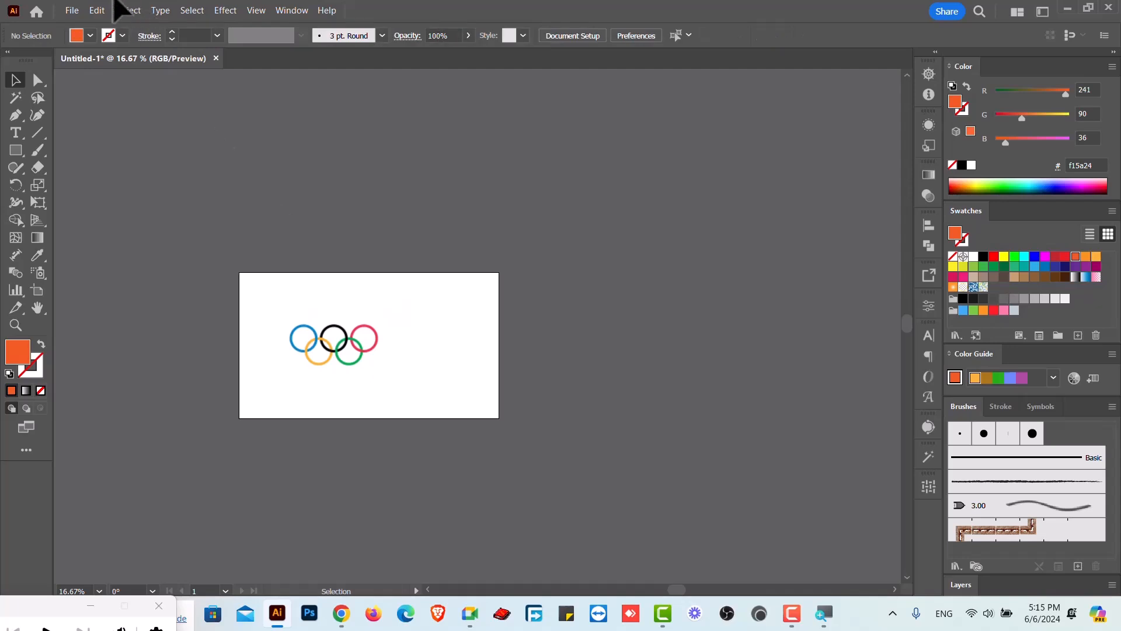
Place Olympic-logo main.png from the Class folder on the right half of the artboard, sized to fit beside the flag image.
left_click(70, 10)
left_click(124, 262)
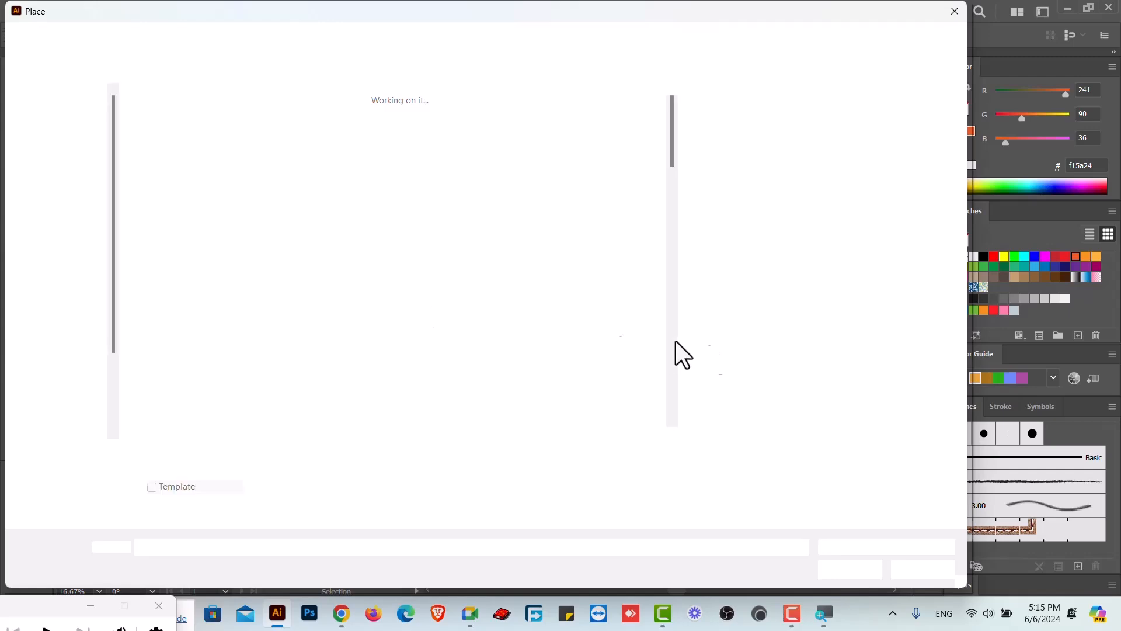
scroll(600, 356, "down", 1)
scroll(601, 356, "down", 5)
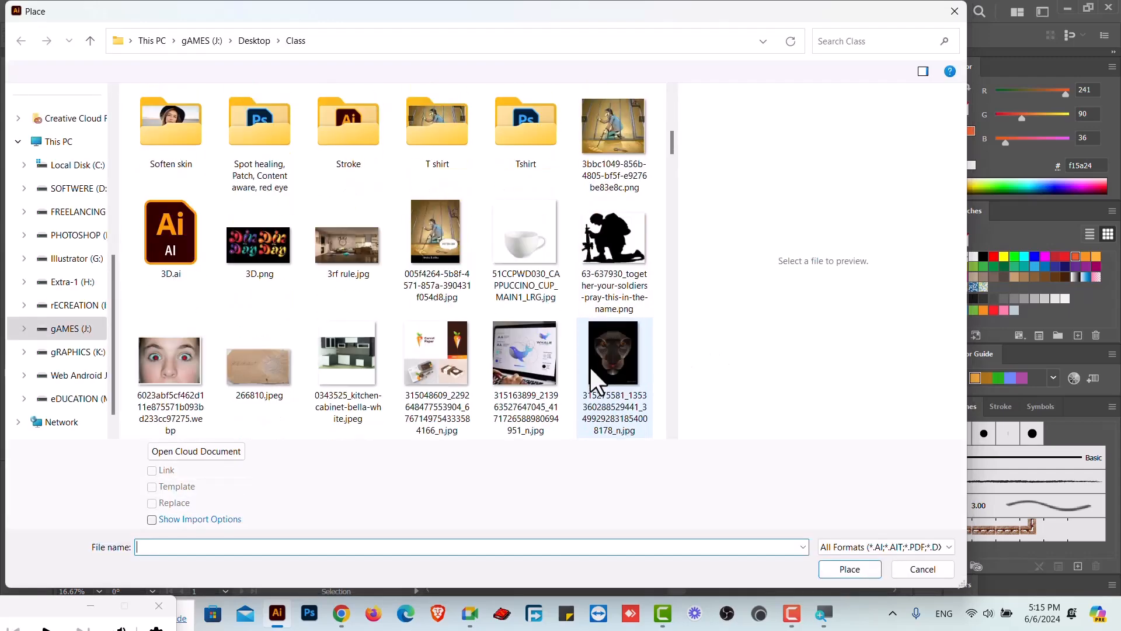
scroll(590, 370, "down", 10)
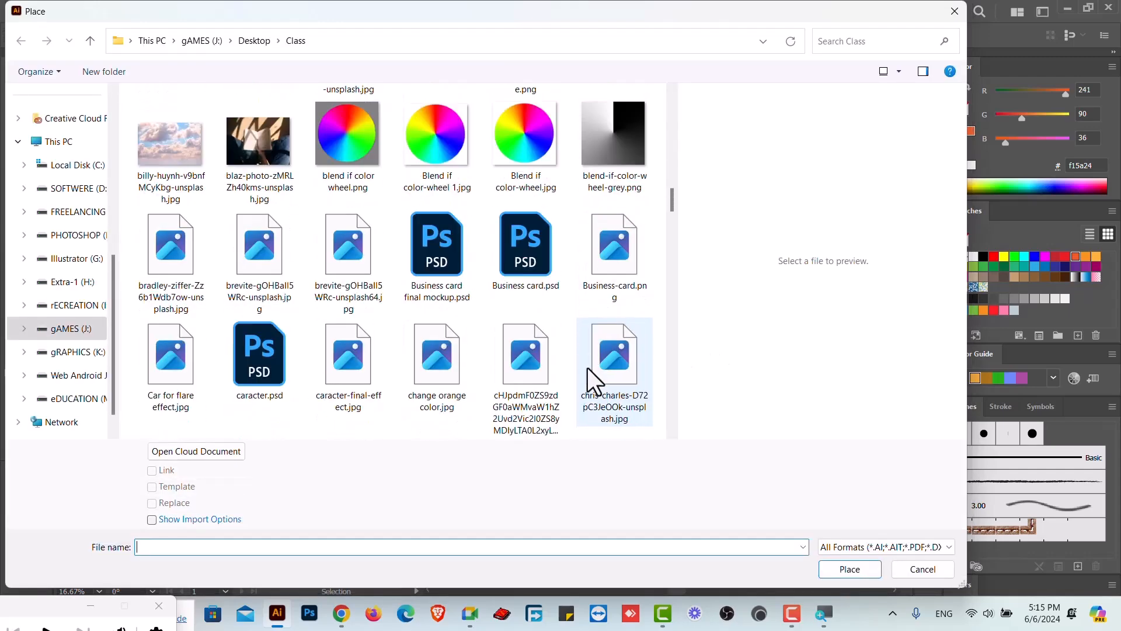
scroll(552, 360, "down", 8)
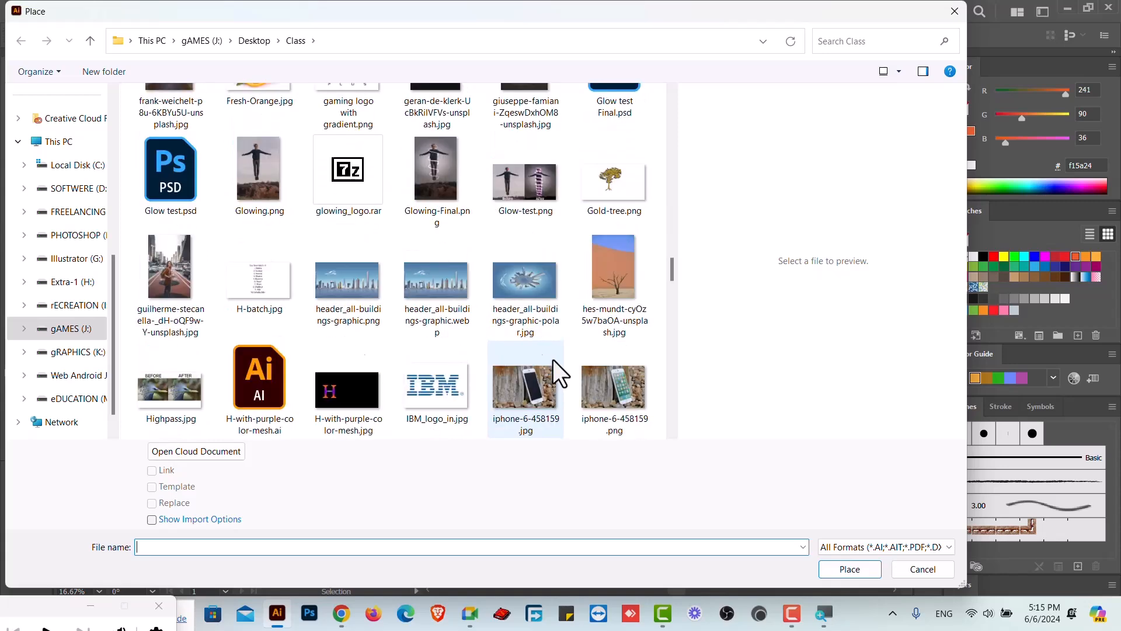
scroll(552, 359, "down", 7)
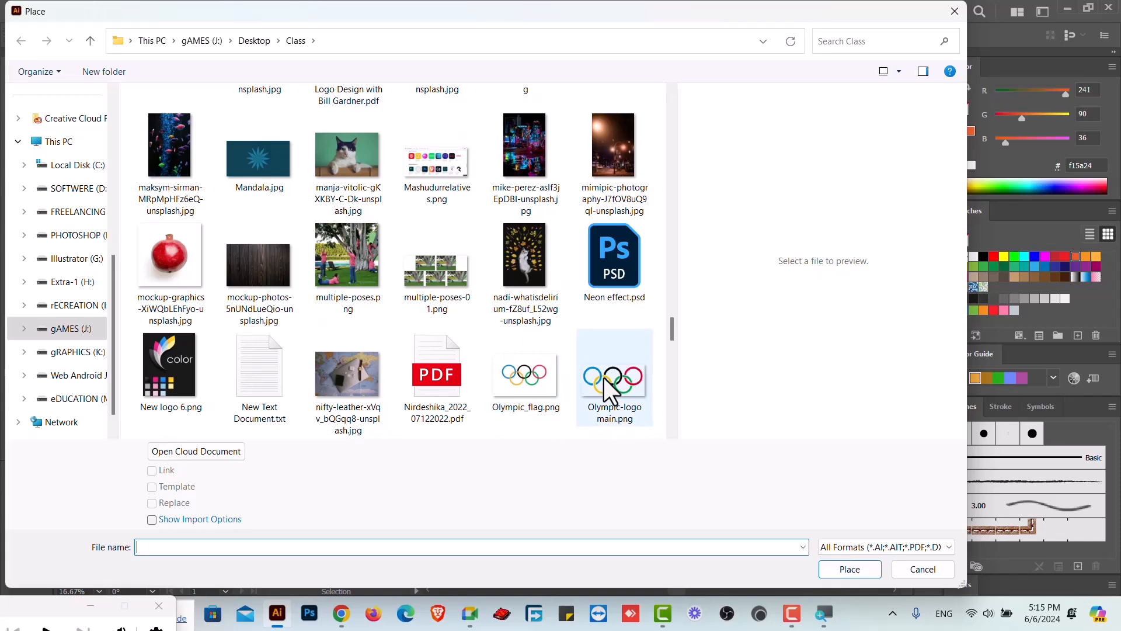
left_click(628, 377)
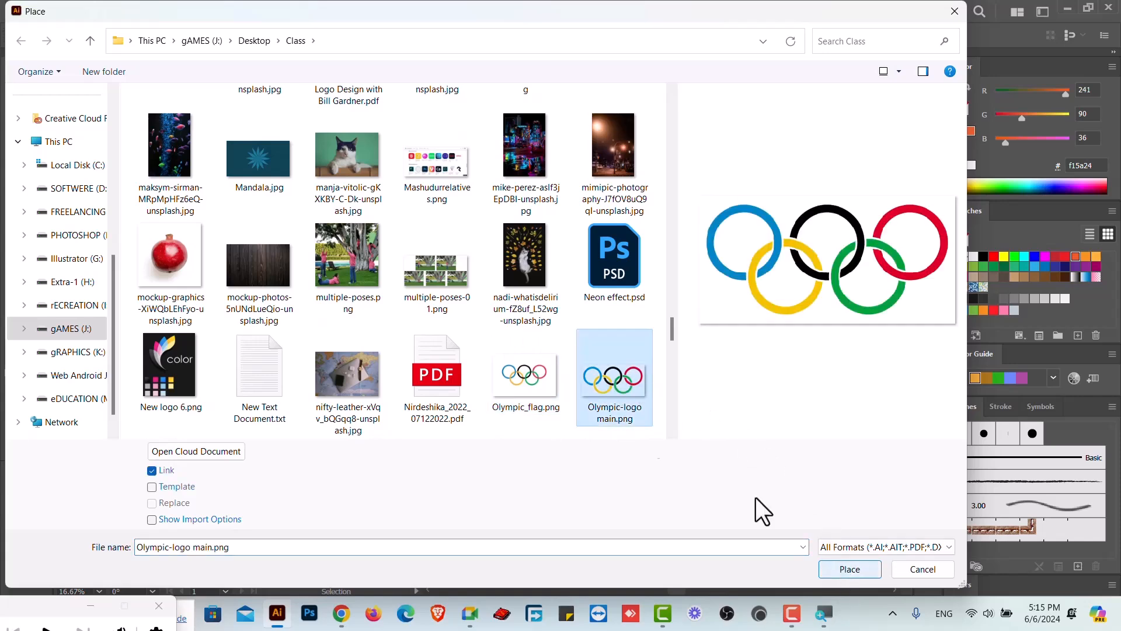
left_click(833, 572)
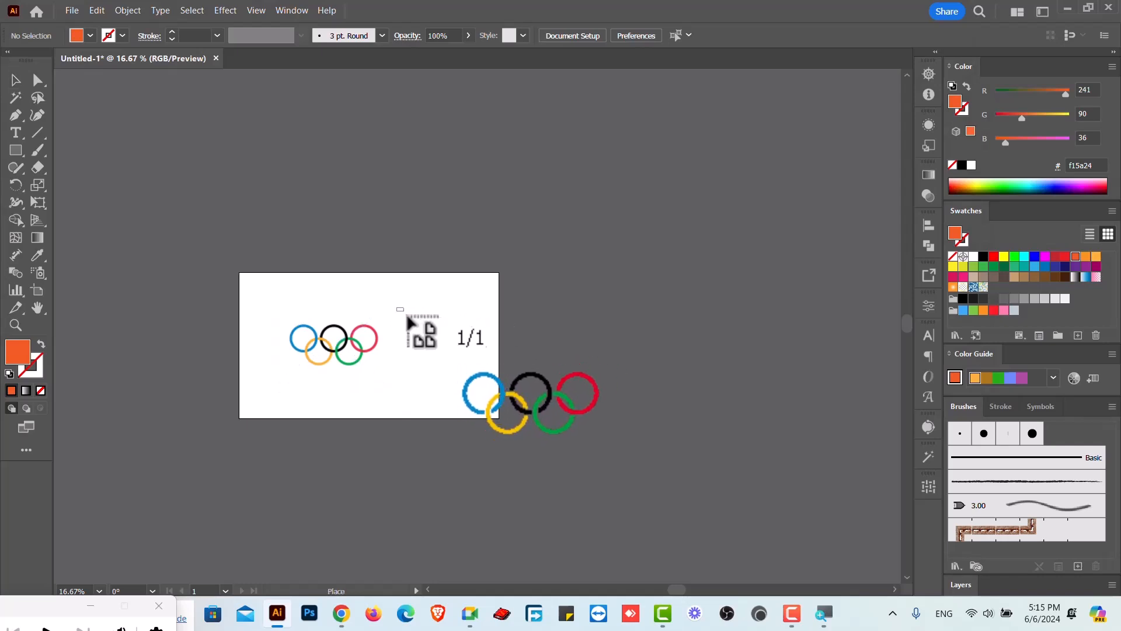
left_click_drag(451, 369, 490, 402)
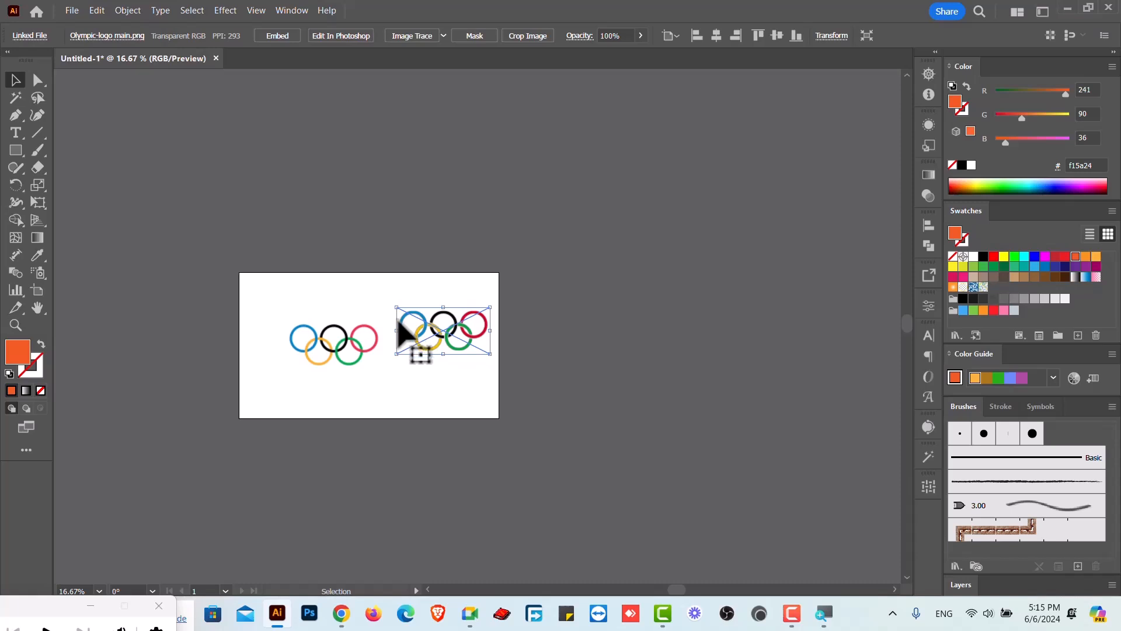
Move the flag image up near the artboard's upper edge and shift the logo image slightly to the right and up.
scroll(375, 350, "up", 1)
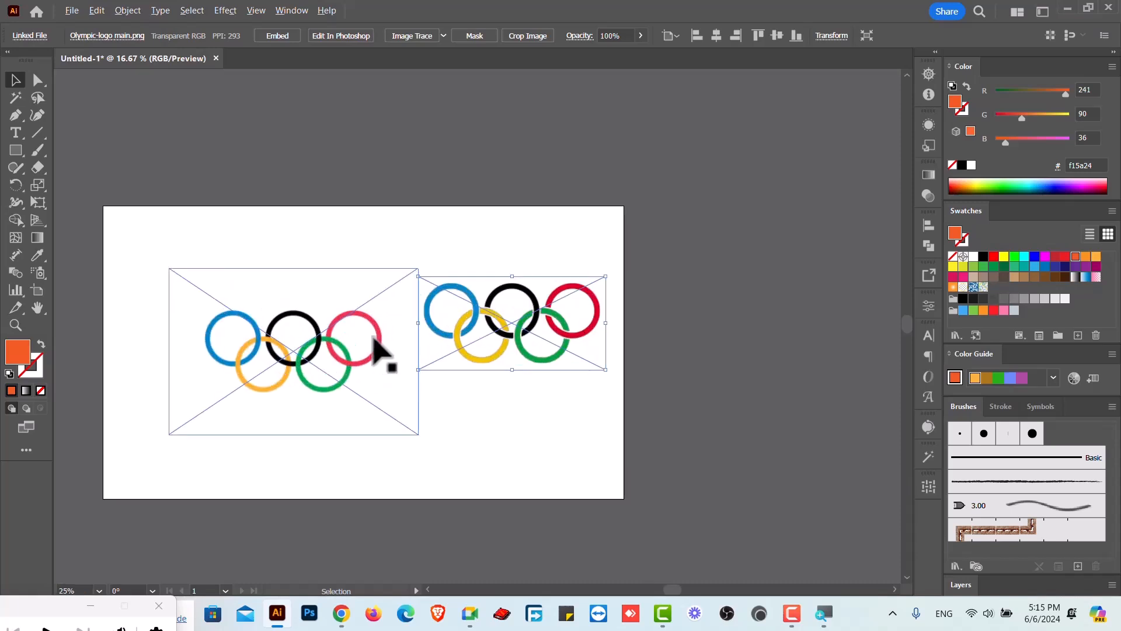
scroll(377, 350, "up", 1)
scroll(377, 350, "up", 1)
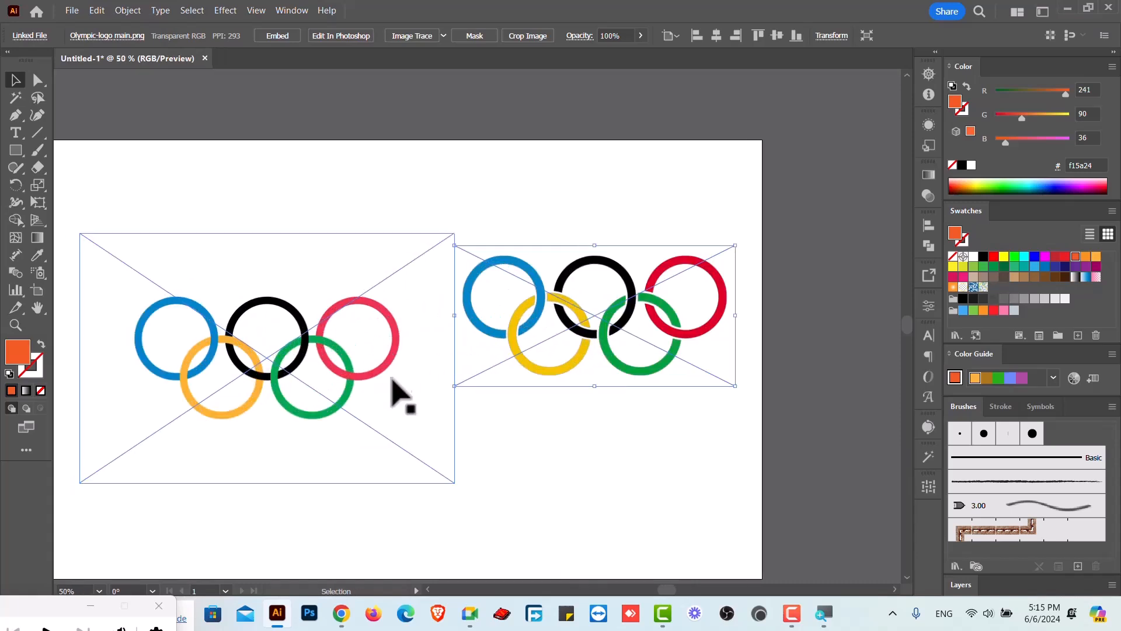
left_click_drag(356, 347, 302, 275)
left_click_drag(550, 321, 564, 310)
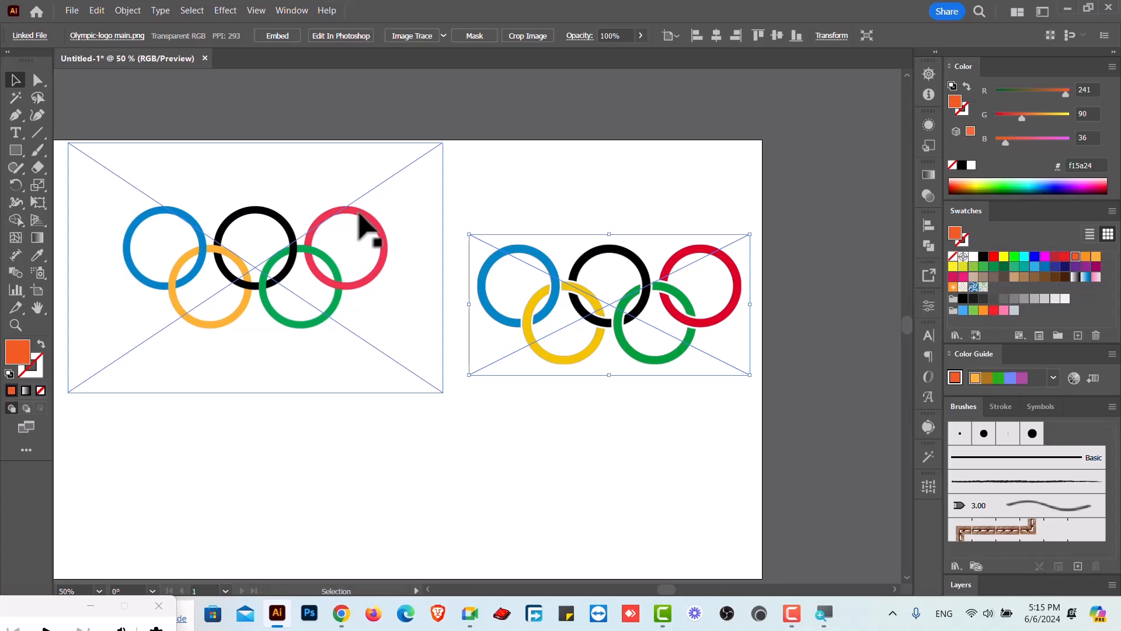
Draw an orange circle with the Ellipse tool in the empty area below the flag image.
scroll(252, 257, "up", 2)
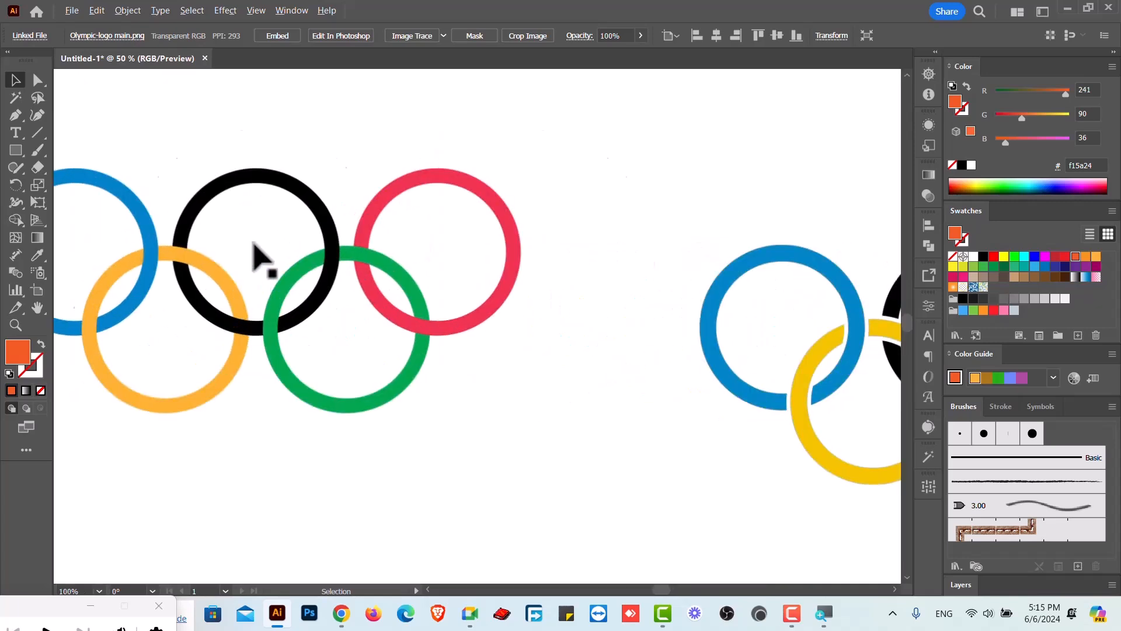
scroll(251, 251, "up", 1)
scroll(175, 300, "left", 2)
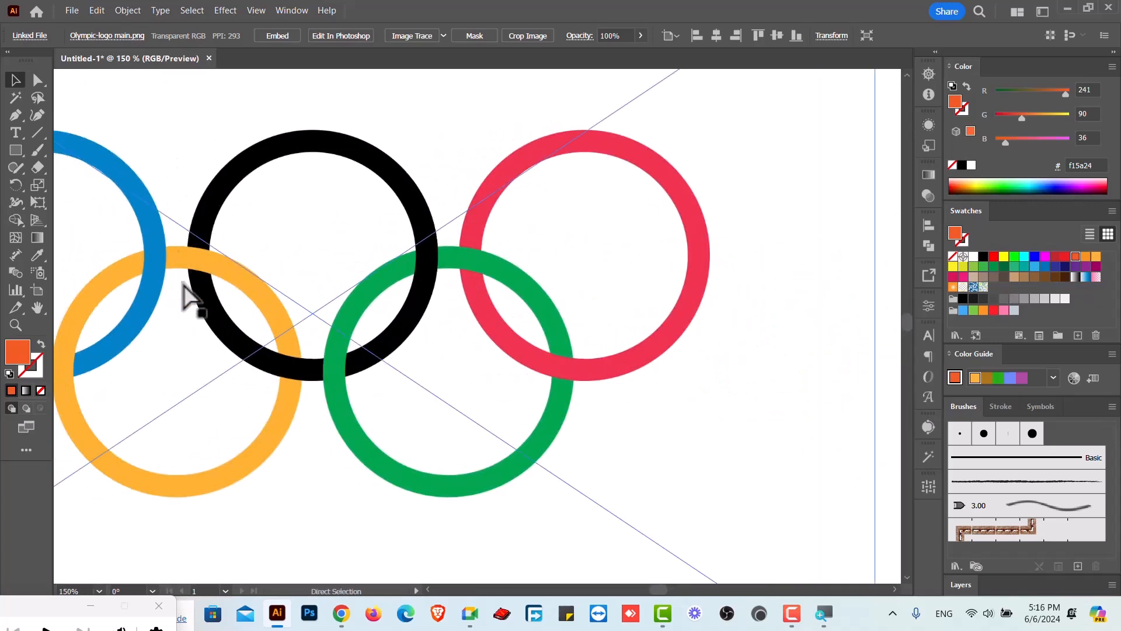
scroll(184, 269, "left", 4)
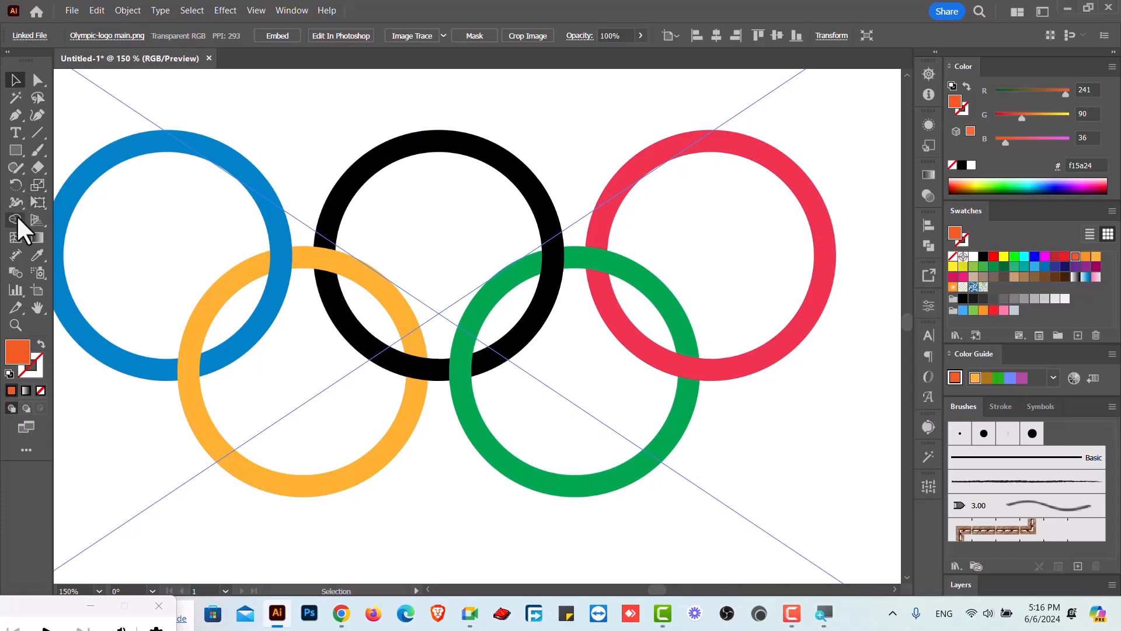
left_click(13, 154)
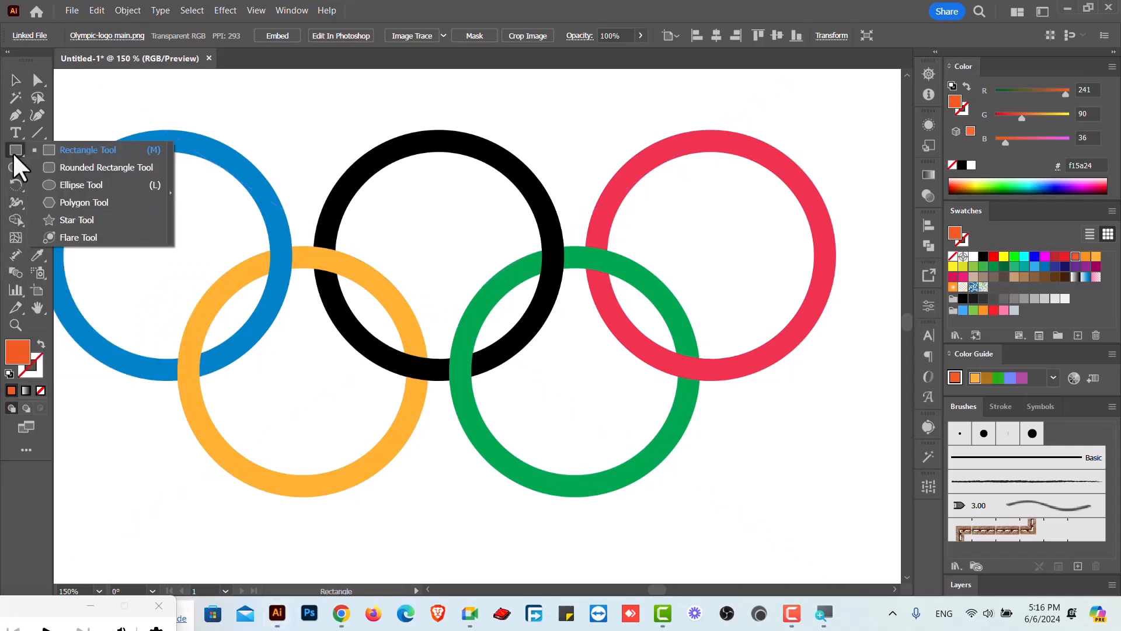
left_click(70, 185)
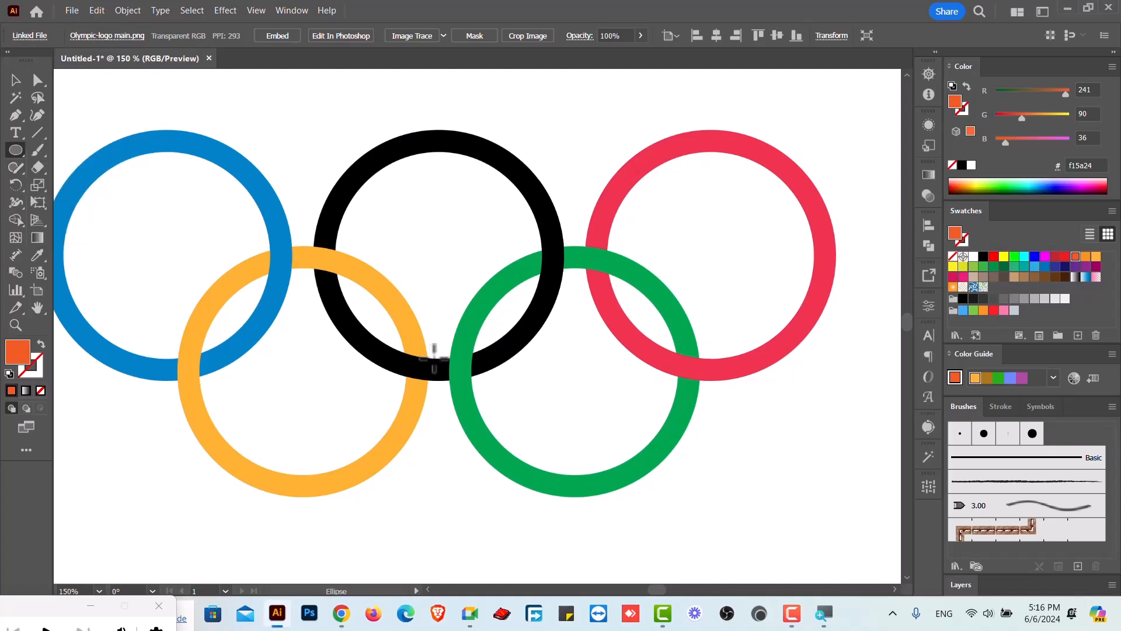
scroll(445, 333, "down", 2)
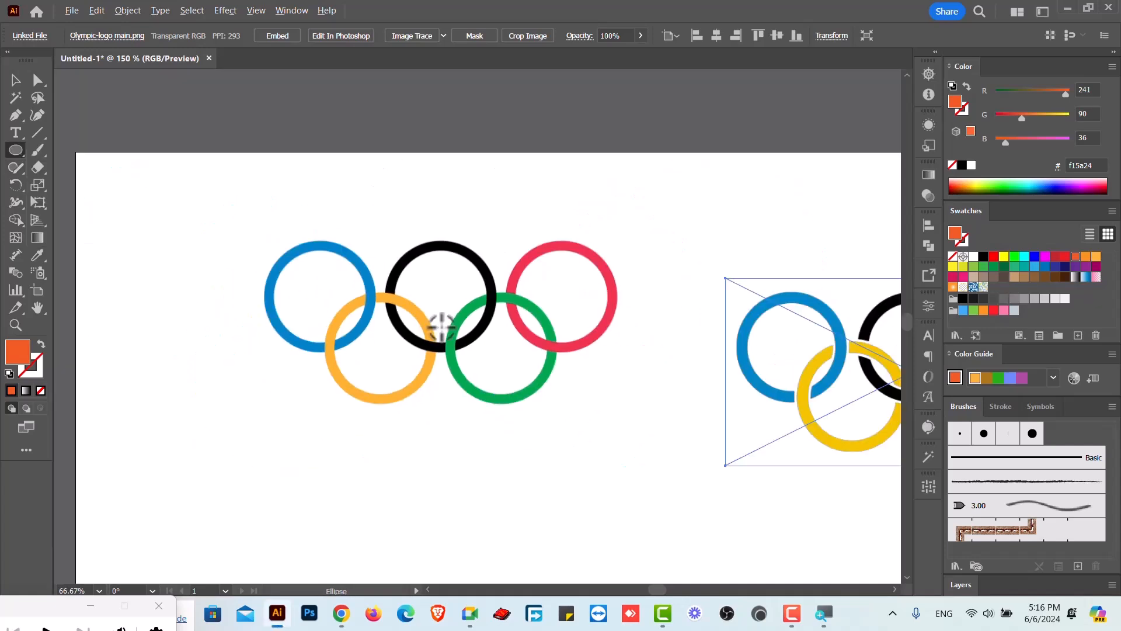
scroll(341, 317, "down", 2)
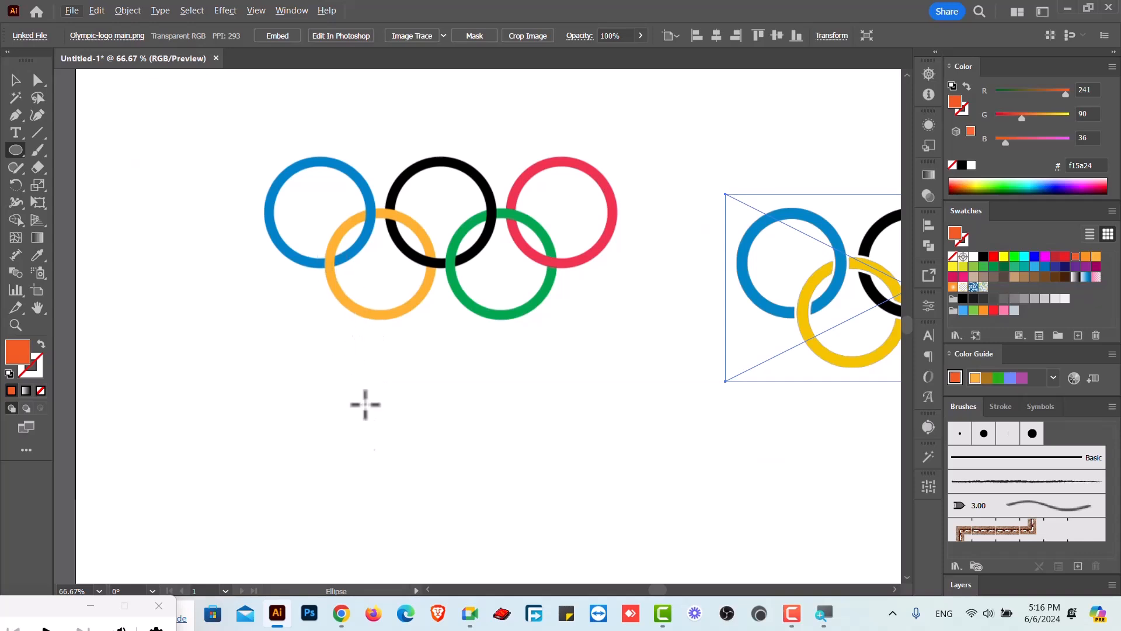
left_click_drag(293, 420, 433, 512)
scroll(368, 393, "down", 2)
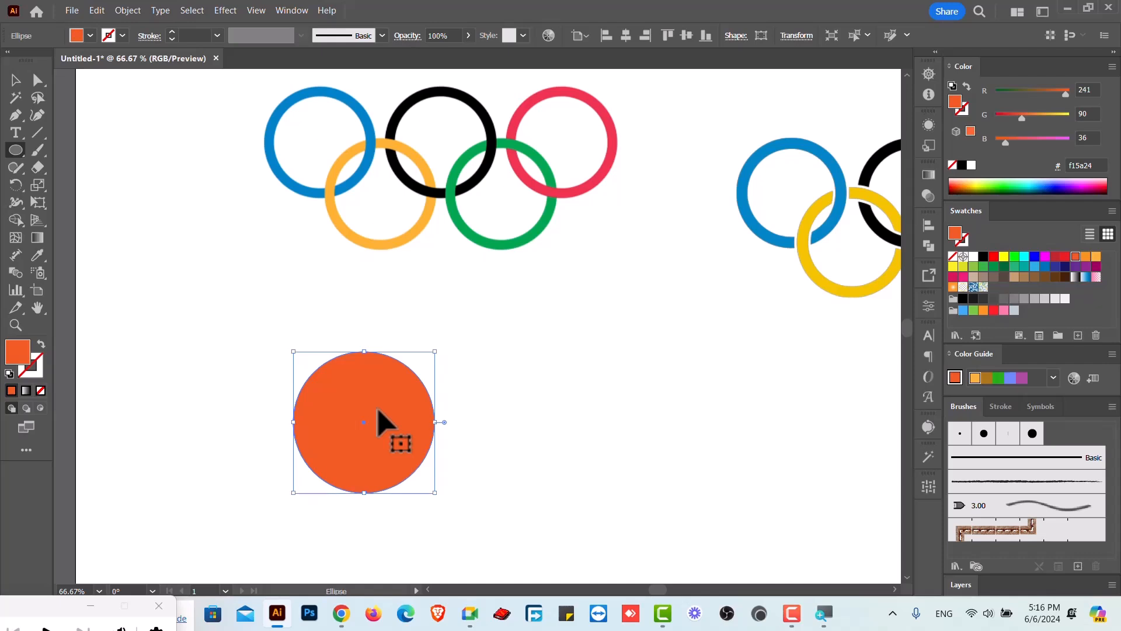
Add a smaller concentric copy inside the orange circle and subtract the inner area with Shape Builder to leave a ring.
left_click(16, 80)
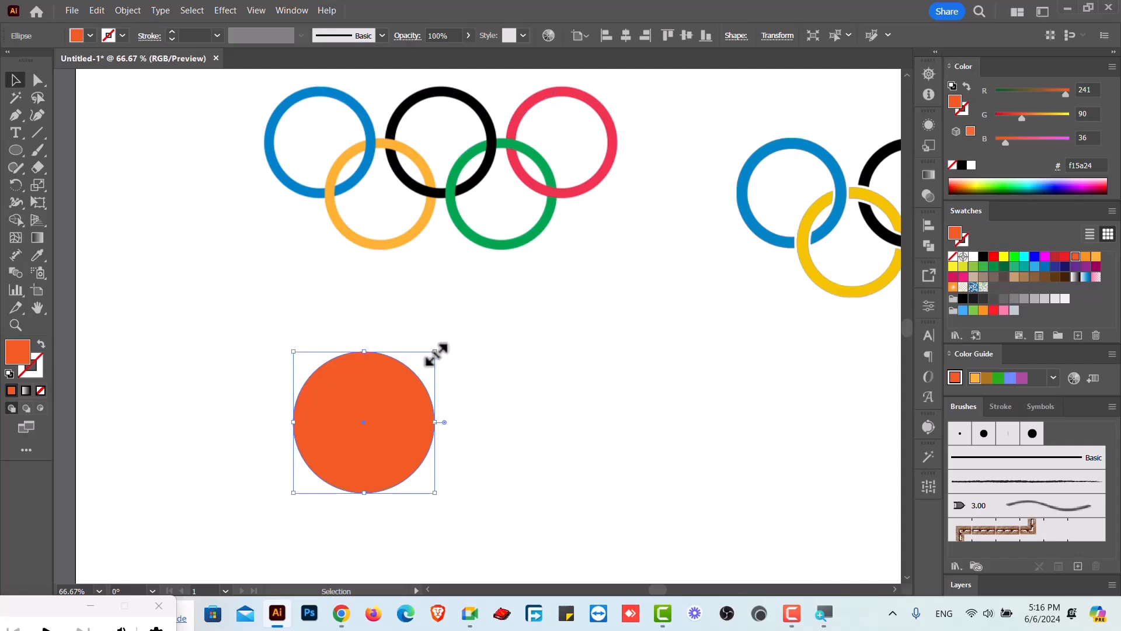
left_click_drag(436, 353, 424, 369)
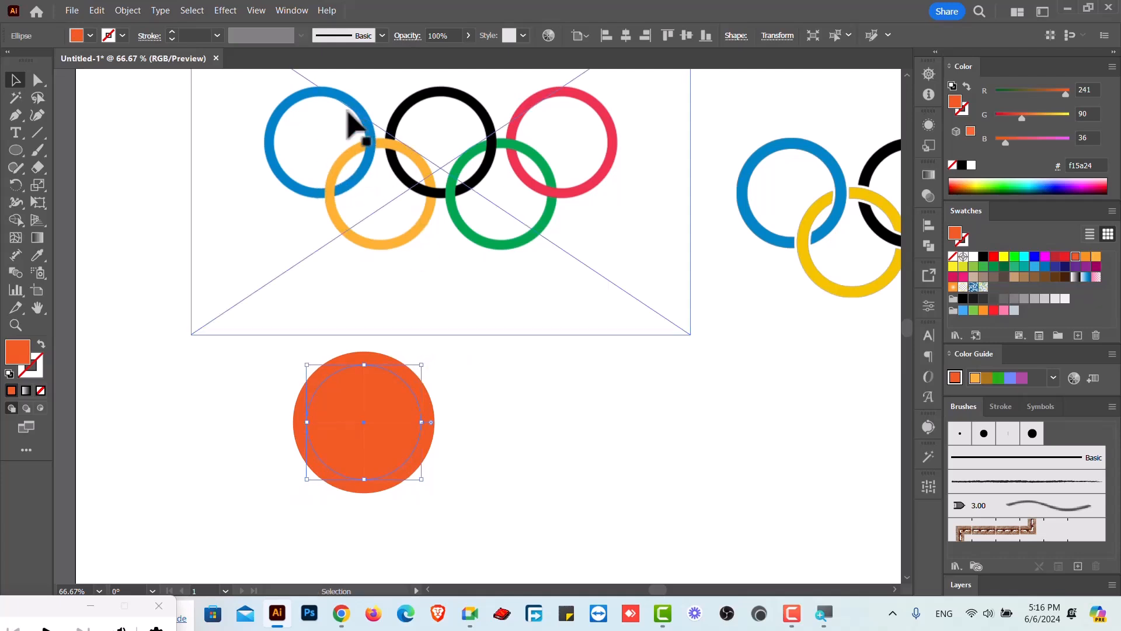
left_click_drag(267, 364, 388, 450)
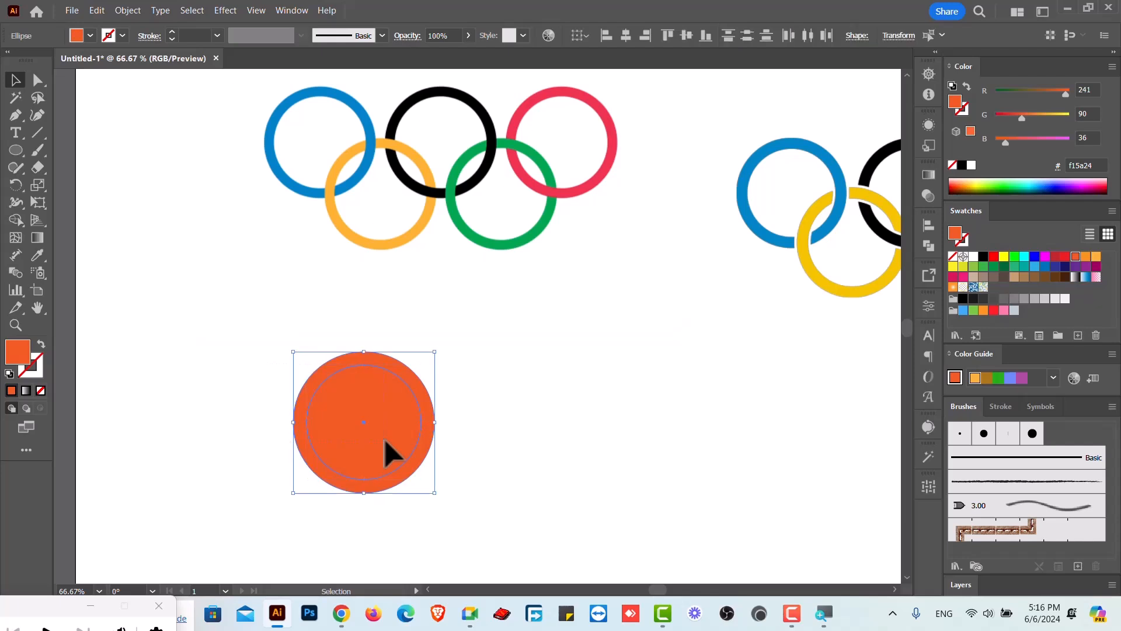
left_click(20, 219)
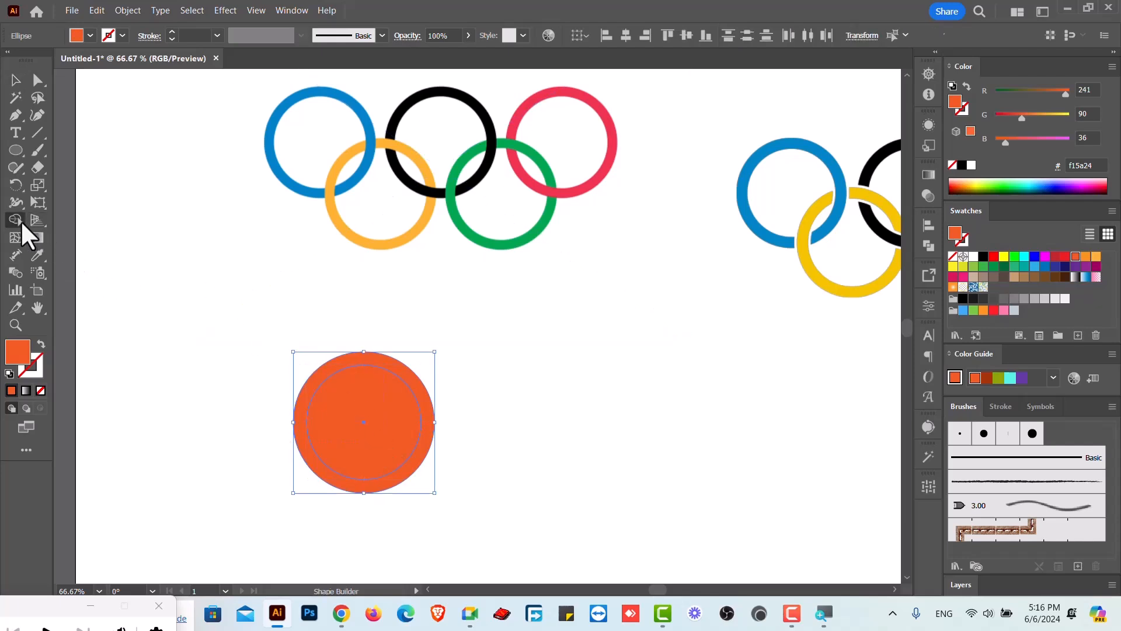
left_click(366, 424, "alt")
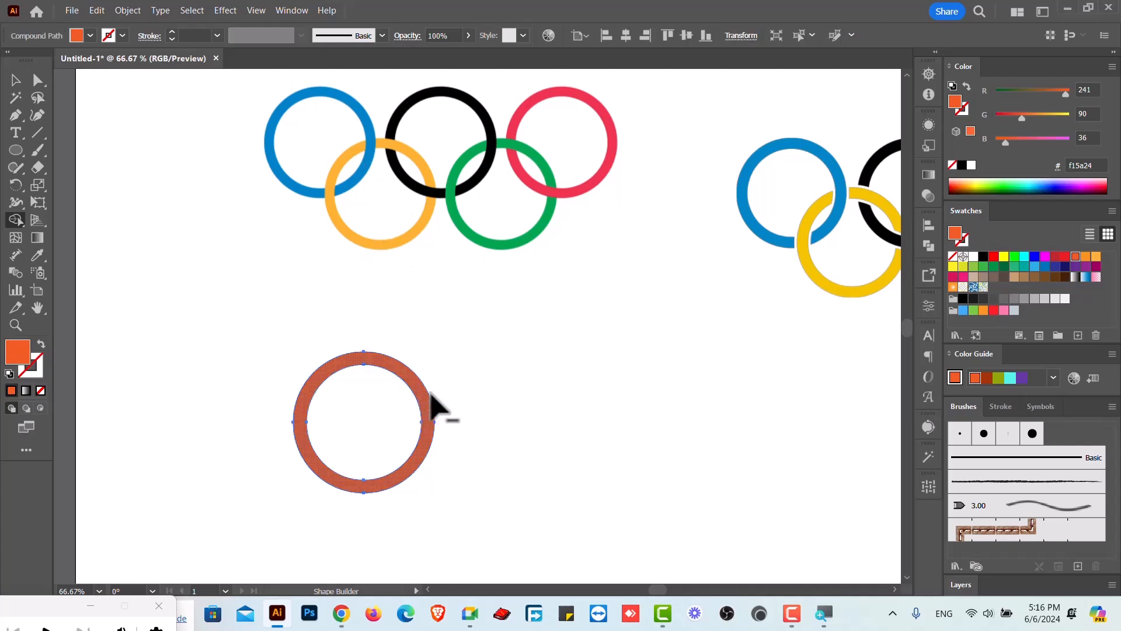
Move the ring up and left, and duplicate it to the right at equal spacing for a row of three rings.
scroll(435, 402, "down", 1)
scroll(261, 228, "down", 1)
left_click(15, 80)
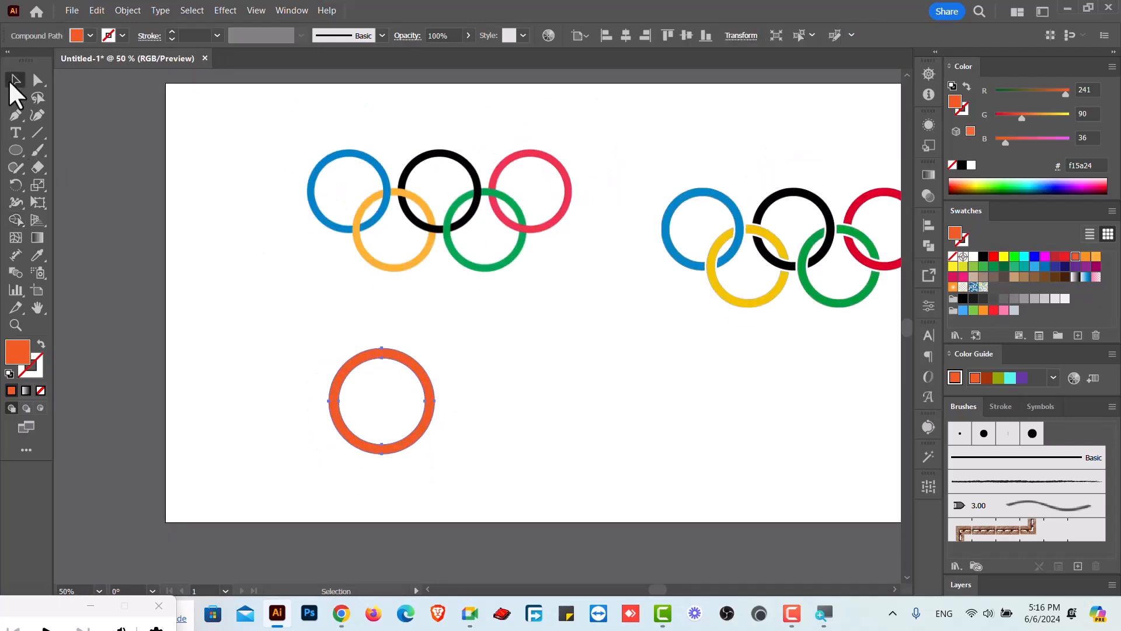
left_click(357, 365)
left_click_drag(354, 362, 310, 358)
left_click_drag(374, 378, 500, 381)
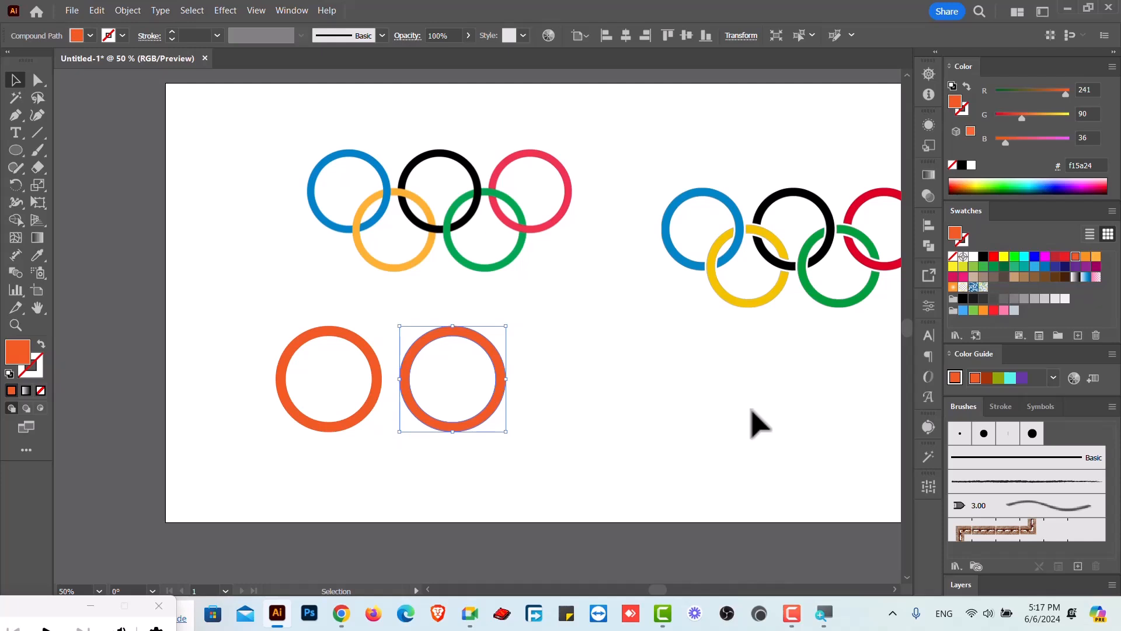
key("ctrl+d")
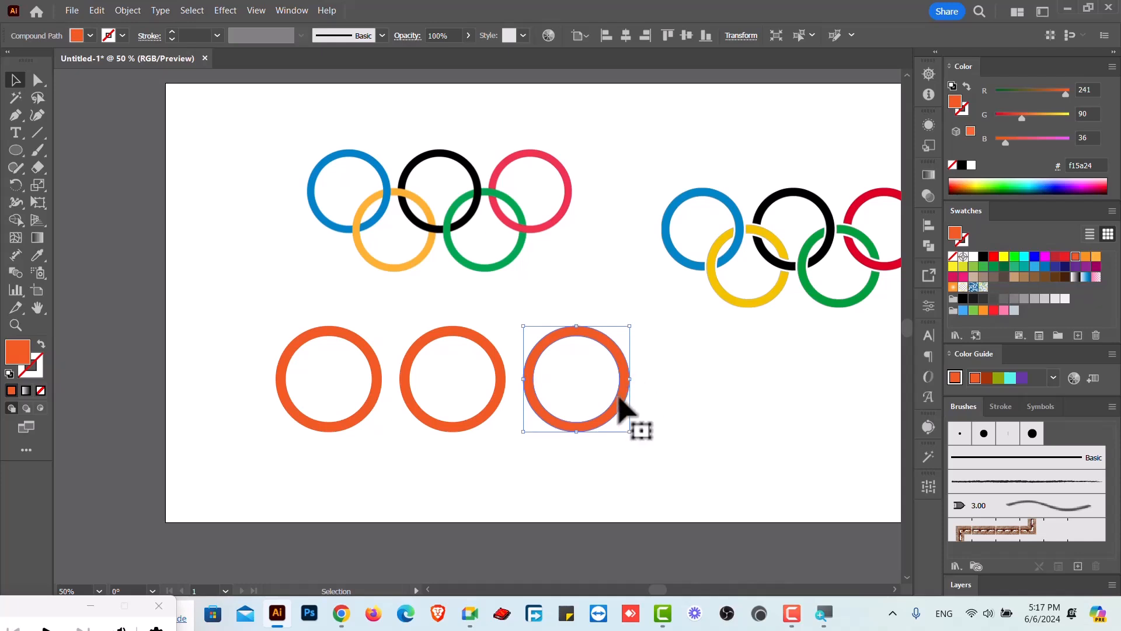
Copy a ring twice into a lower row, centring each copy between two upper rings so that they overlap.
left_click_drag(619, 397, 439, 459)
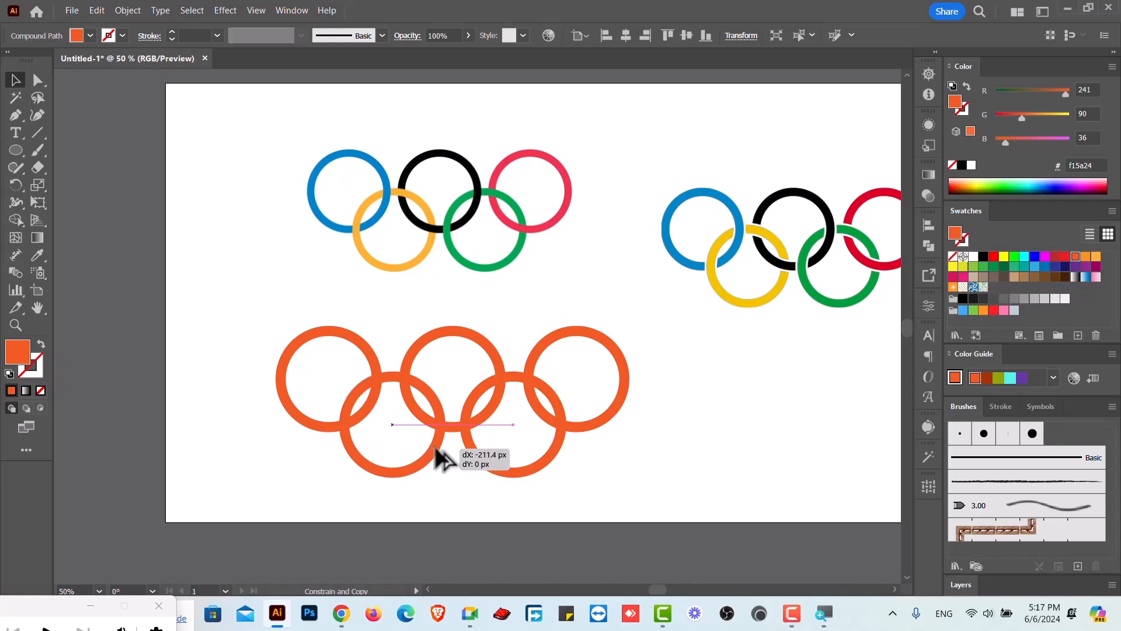
left_click_drag(439, 459, 434, 458)
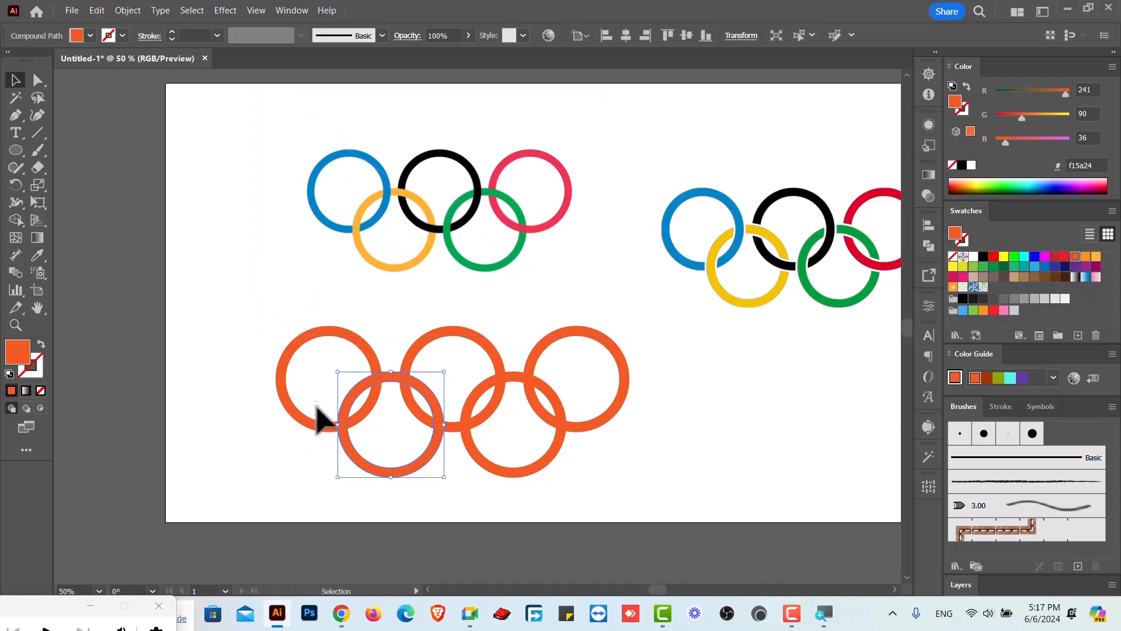
left_click(280, 470)
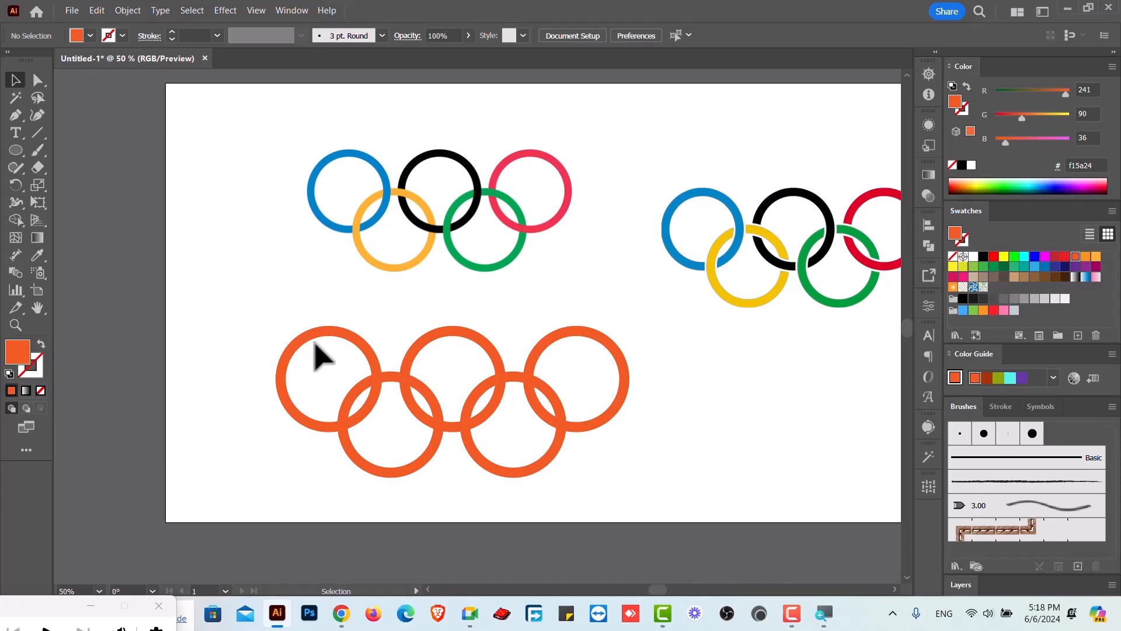
Reposition the flag reference image above the orange rings.
left_click_drag(217, 344, 648, 488)
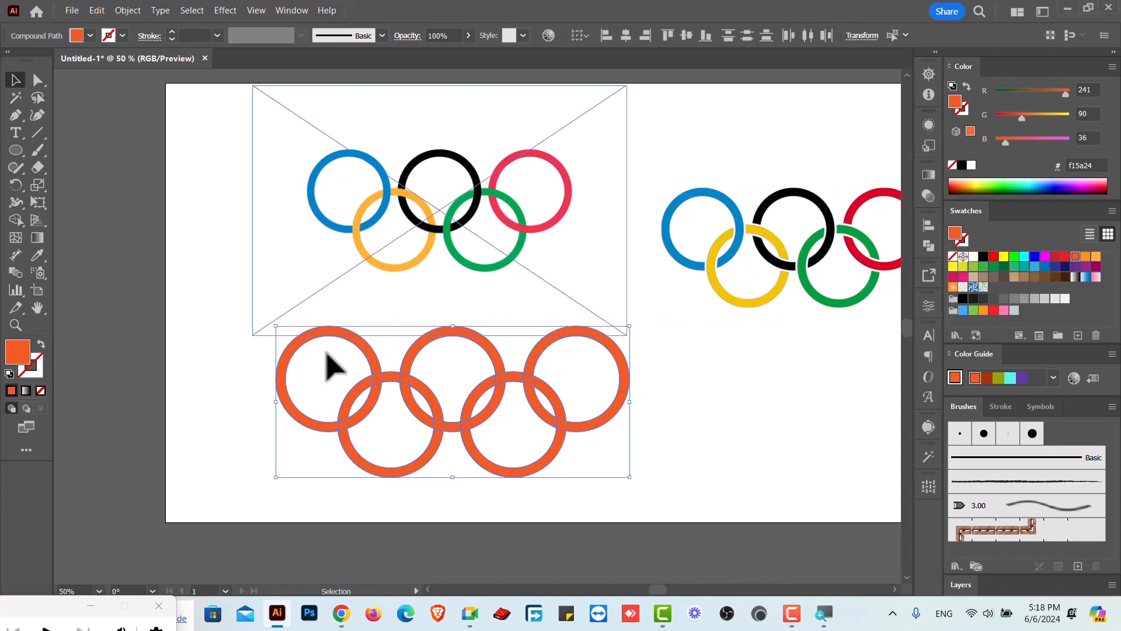
left_click_drag(416, 209, 420, 177)
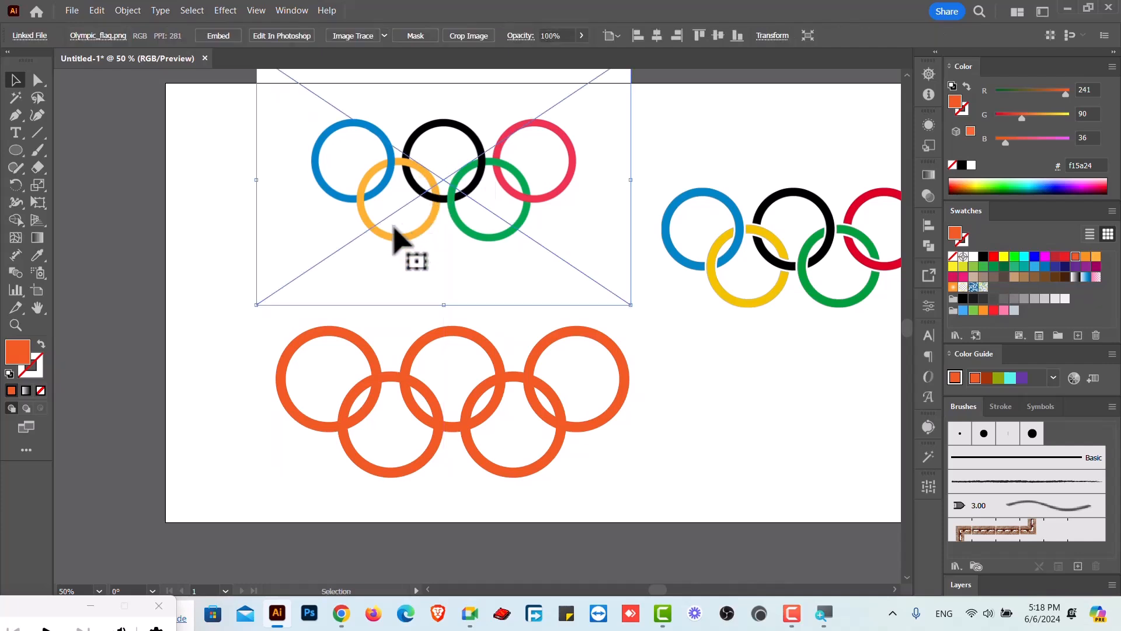
scroll(295, 319, "up", 1)
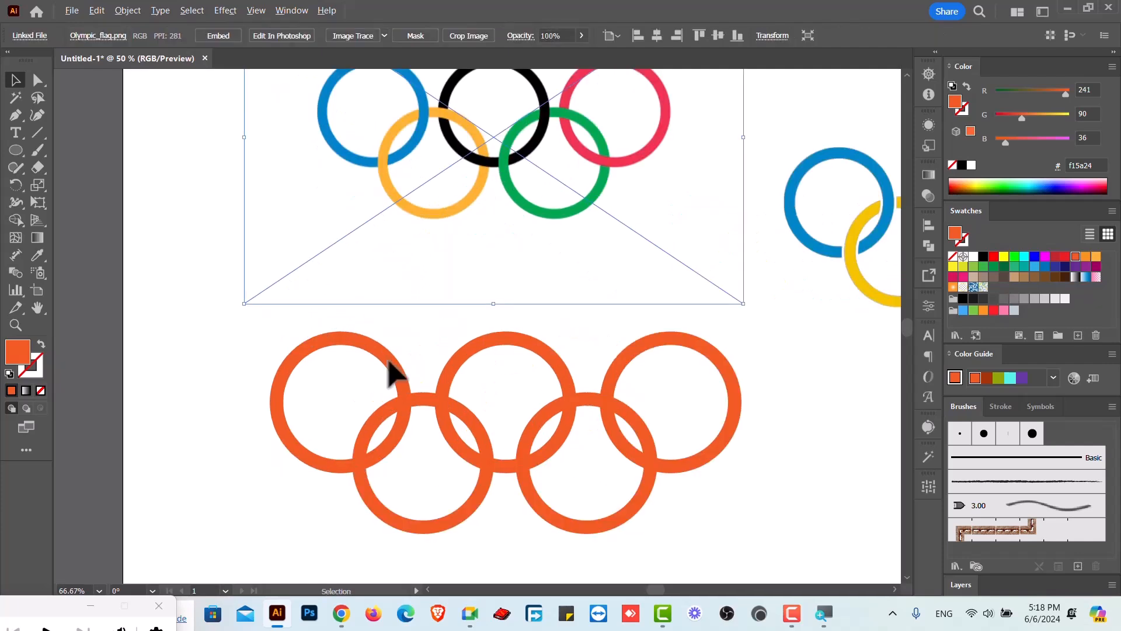
left_click_drag(521, 183, 520, 202)
left_click_drag(475, 140, 474, 228)
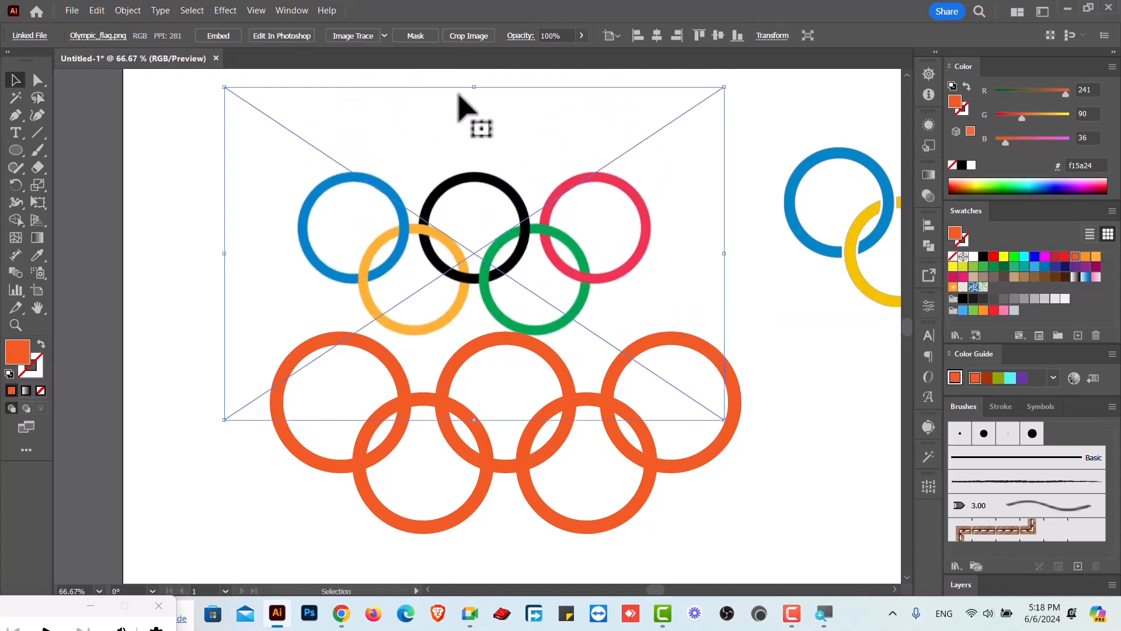
Cancel cropping the linked flag image and embed it in the document.
left_click(471, 36)
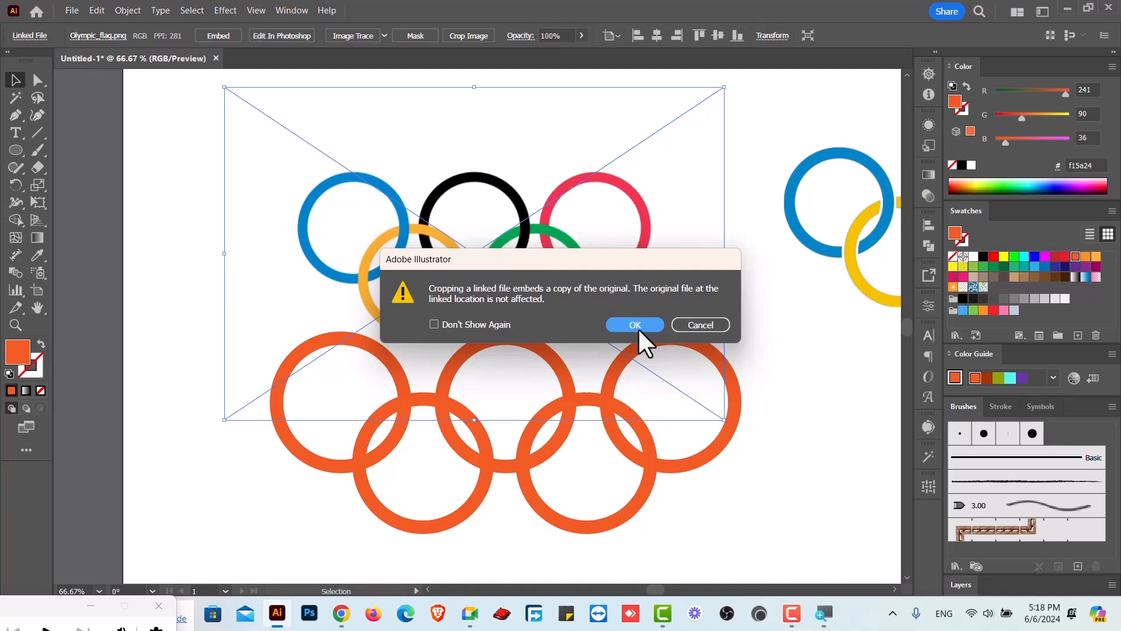
left_click(709, 326)
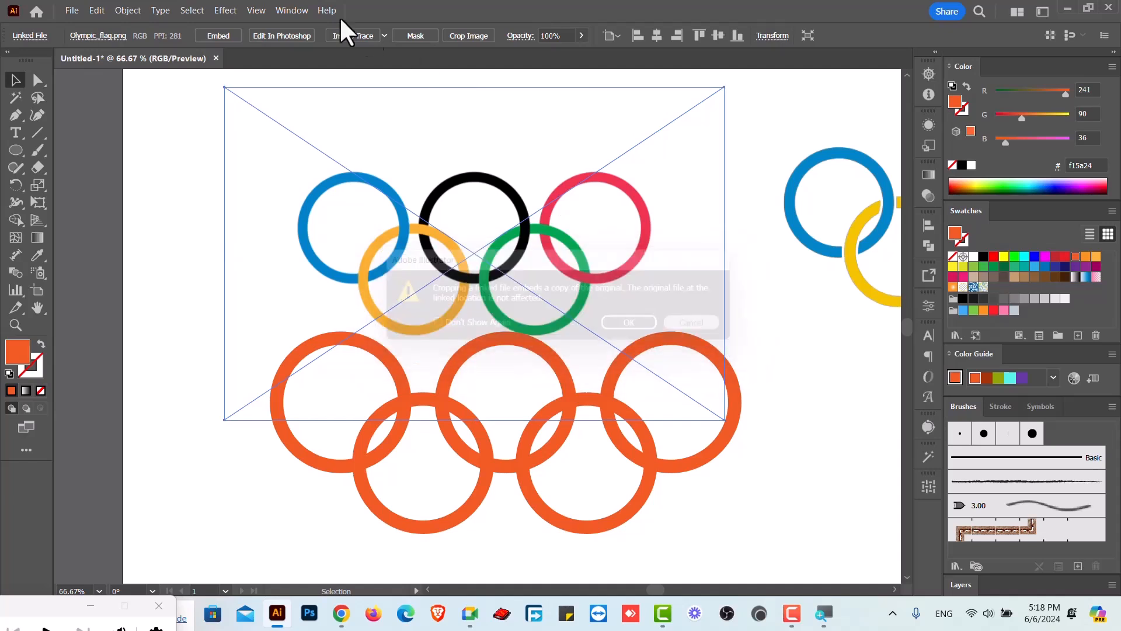
left_click(230, 37)
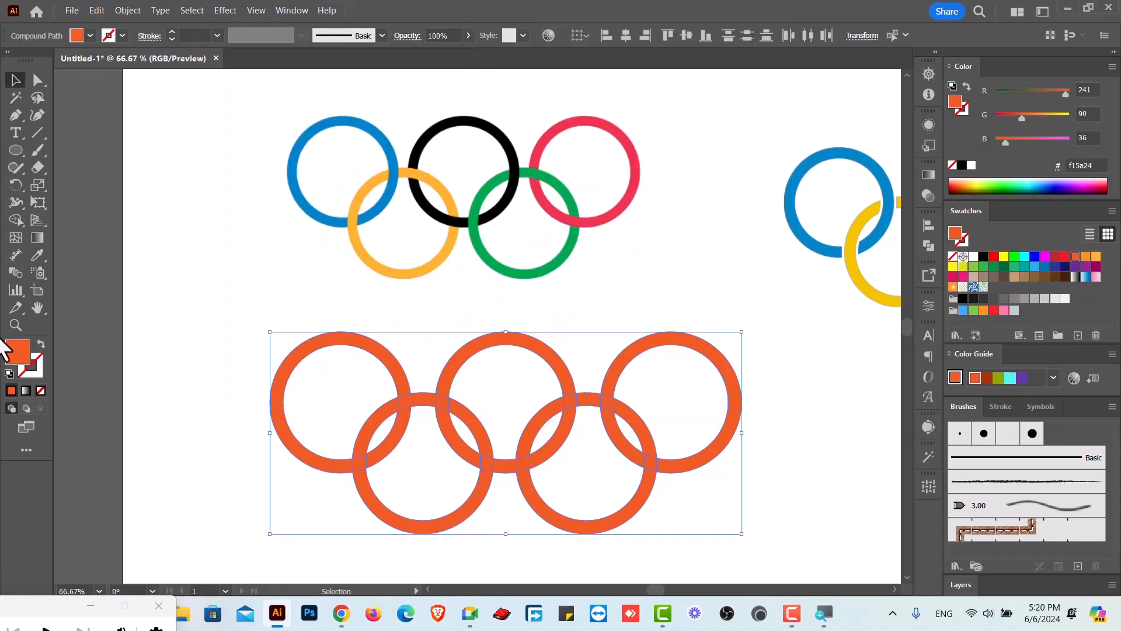
Merge the overlaps among the left three orange rings with Shape Builder so they interlock like the reference.
left_click(21, 220)
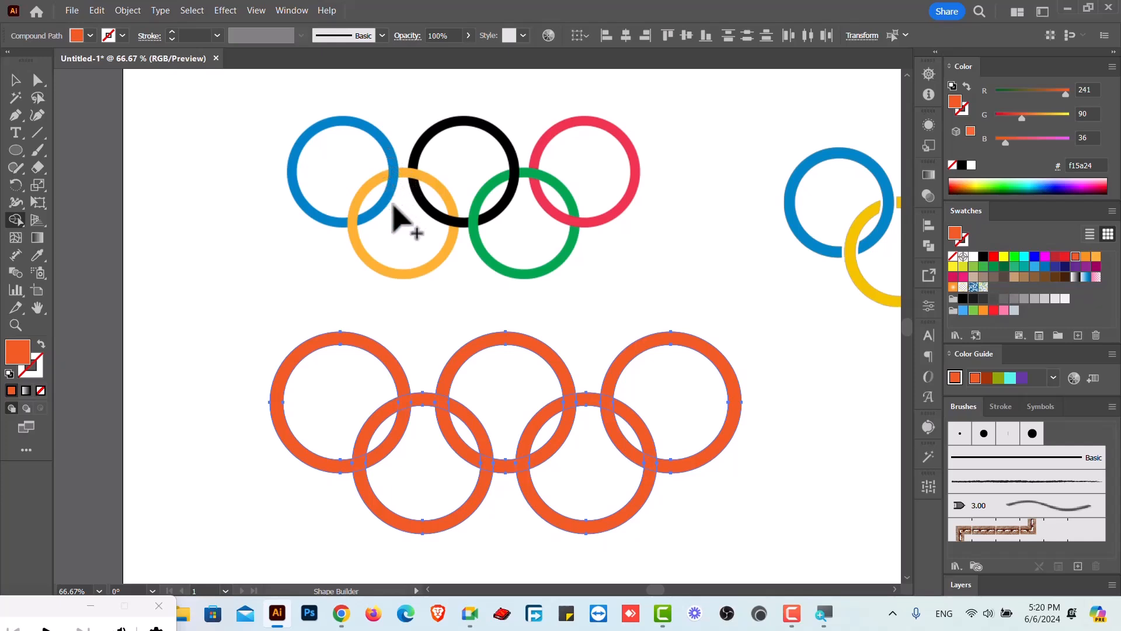
left_click(408, 417)
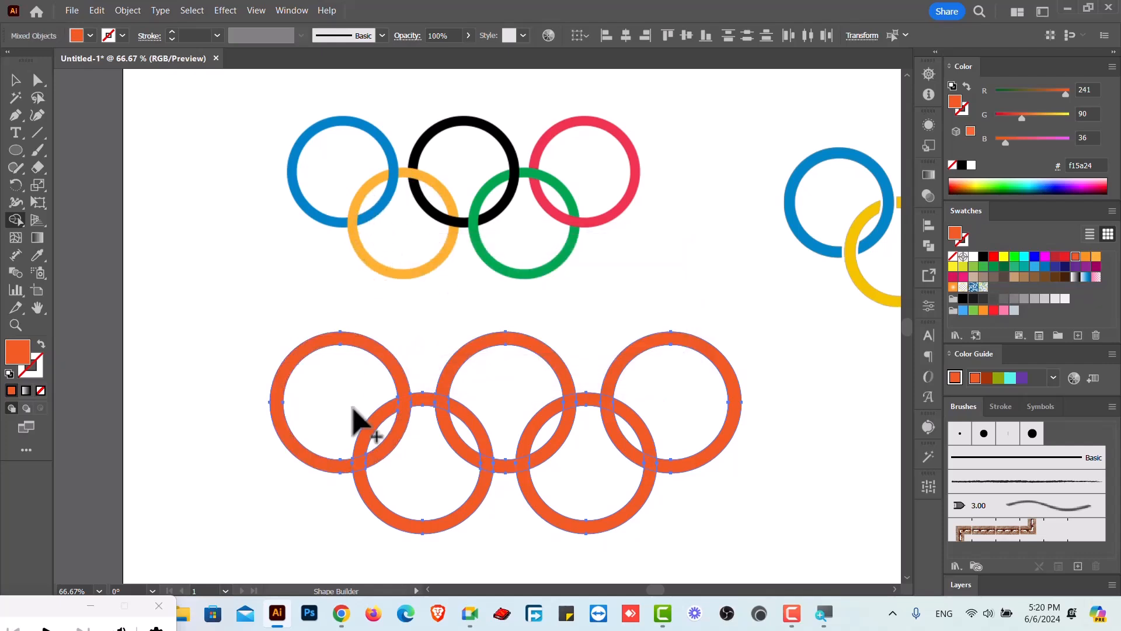
left_click_drag(358, 468, 358, 489)
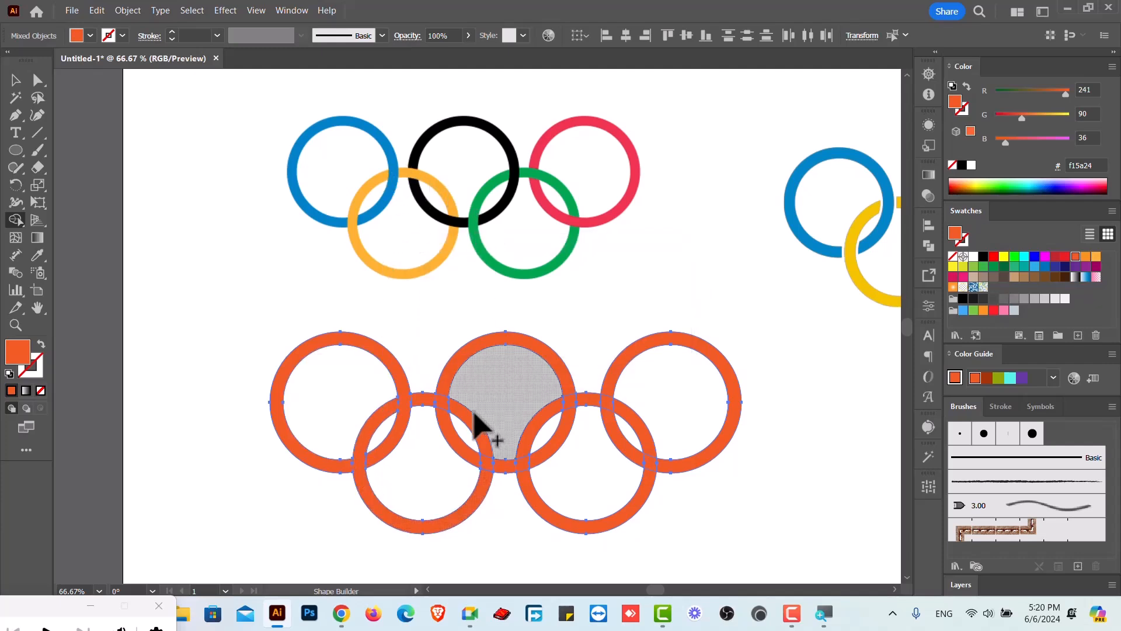
left_click_drag(425, 403, 455, 412)
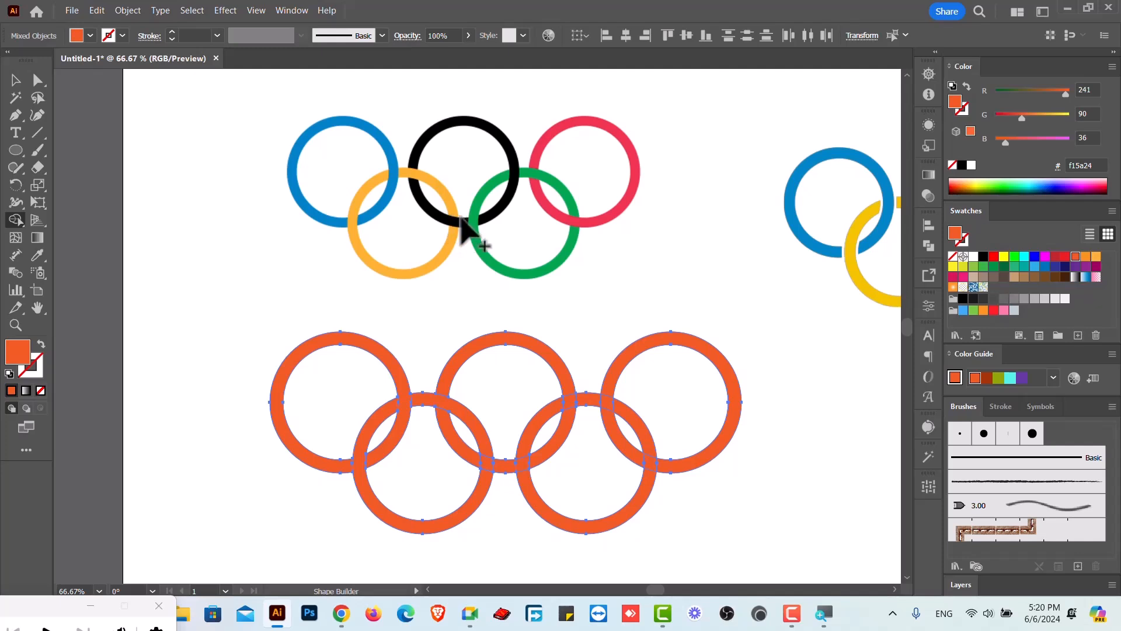
left_click_drag(464, 457, 491, 468)
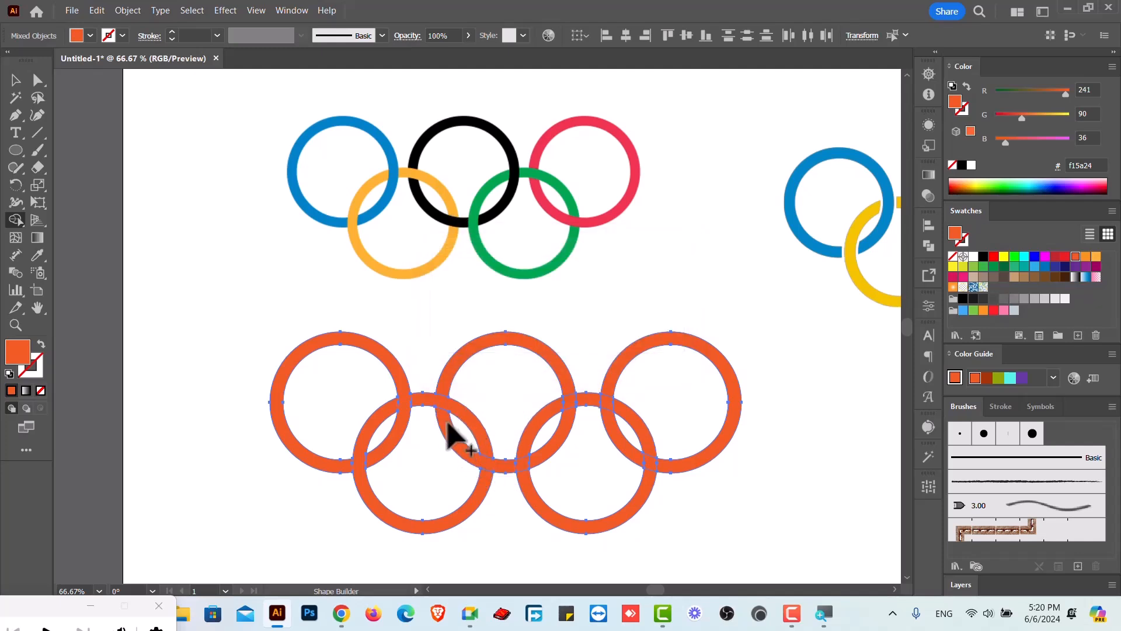
Fill the upper-left ring dark blue (2e3192) and the main part of the lower-left ring light orange (fbb03b) with Shape Builder.
left_click(1058, 267)
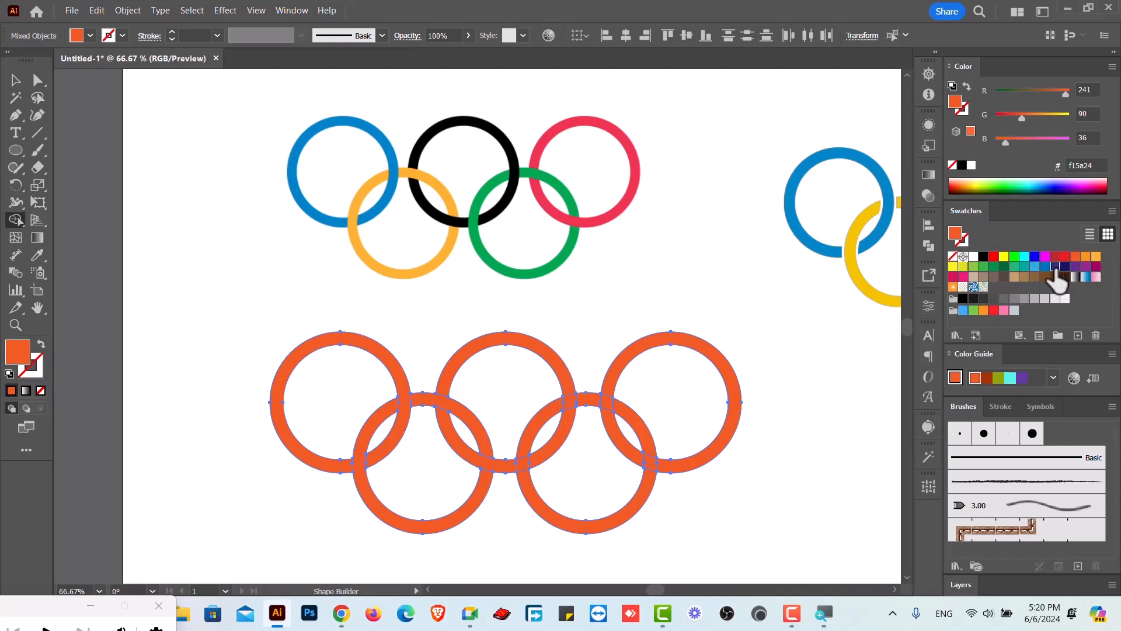
left_click(320, 357)
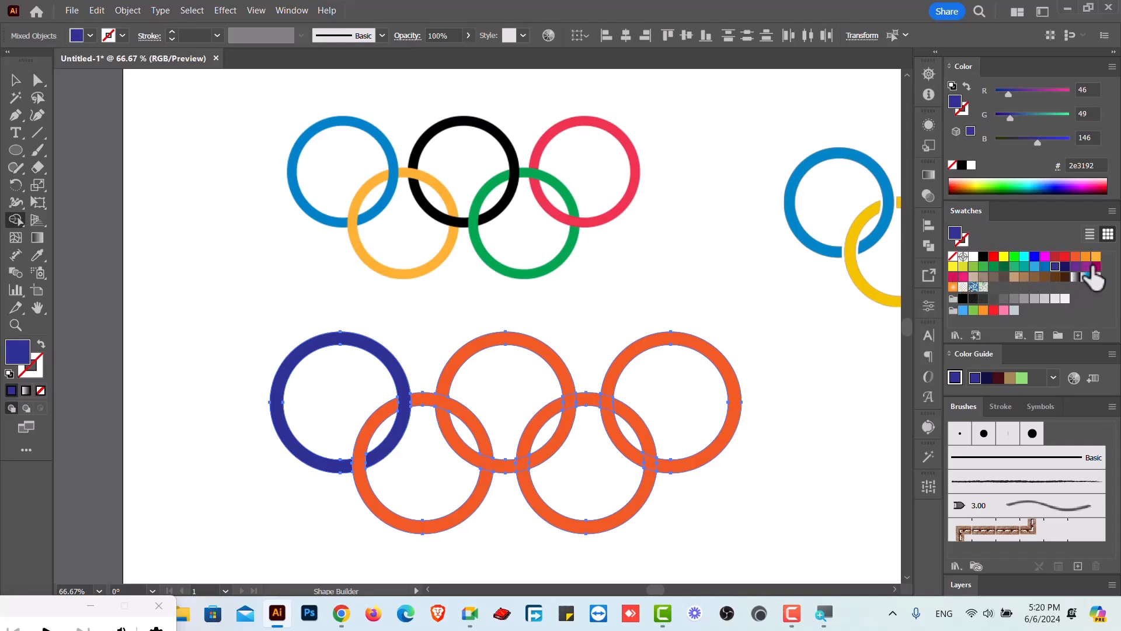
left_click(1095, 257)
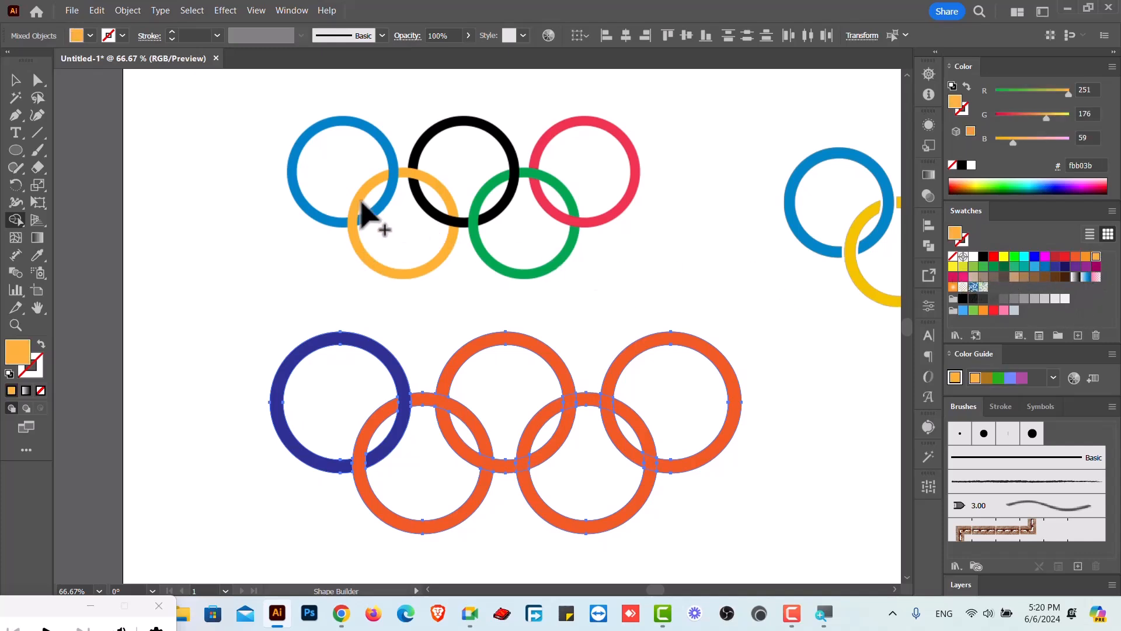
left_click(366, 503)
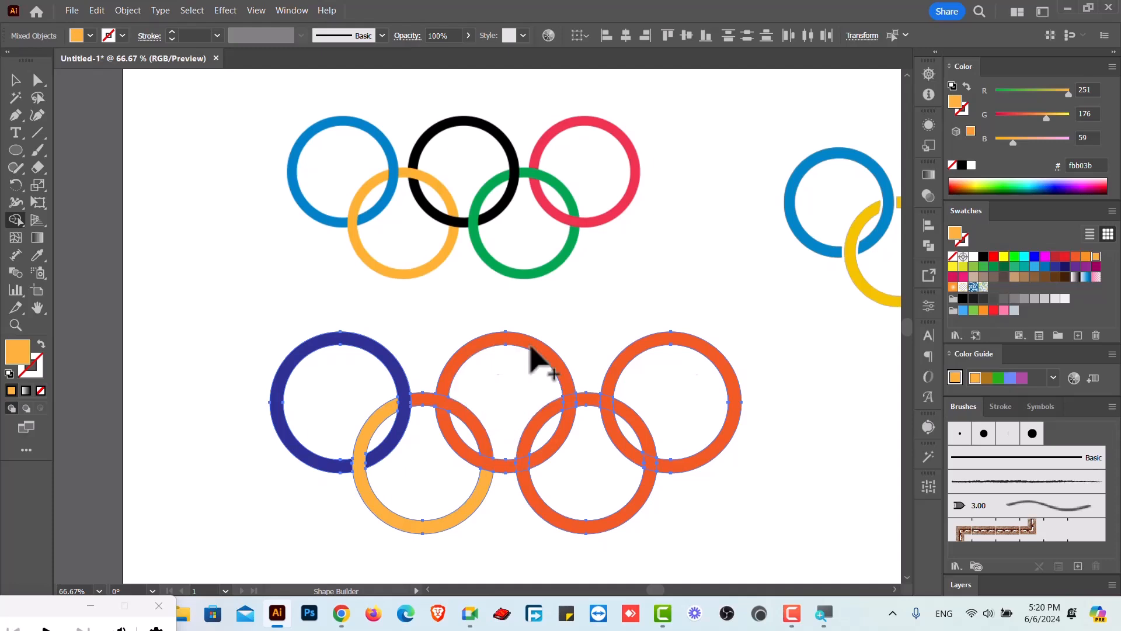
Fill the segments of the upper-middle ring black with Shape Builder, merging its upper crossing with the lower-right ring.
left_click(983, 257)
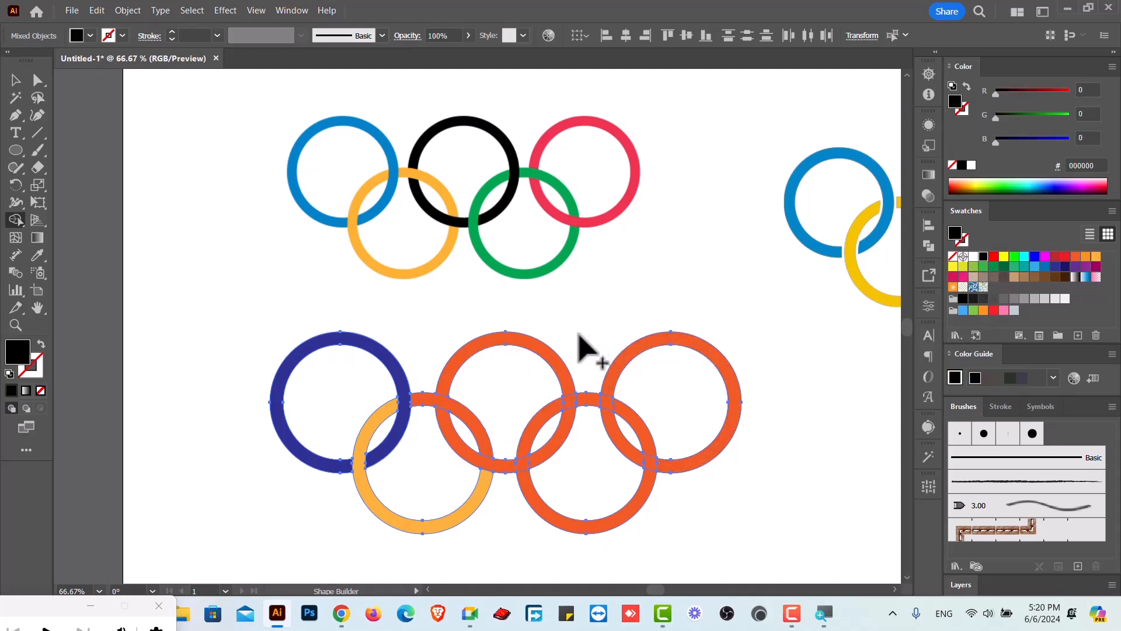
left_click(518, 350)
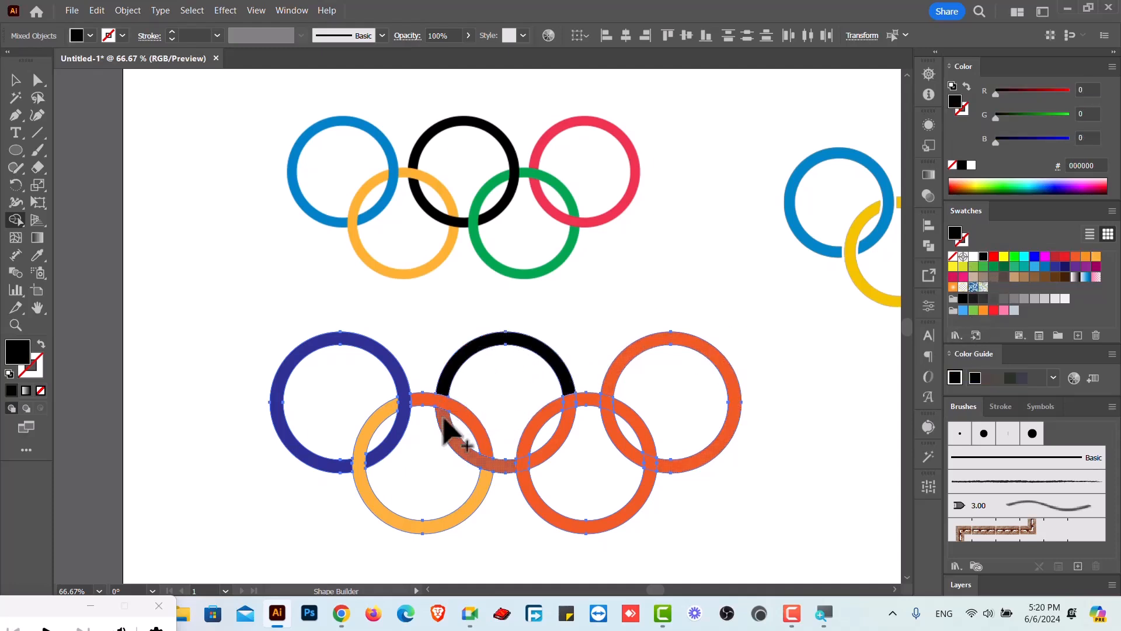
left_click(451, 441)
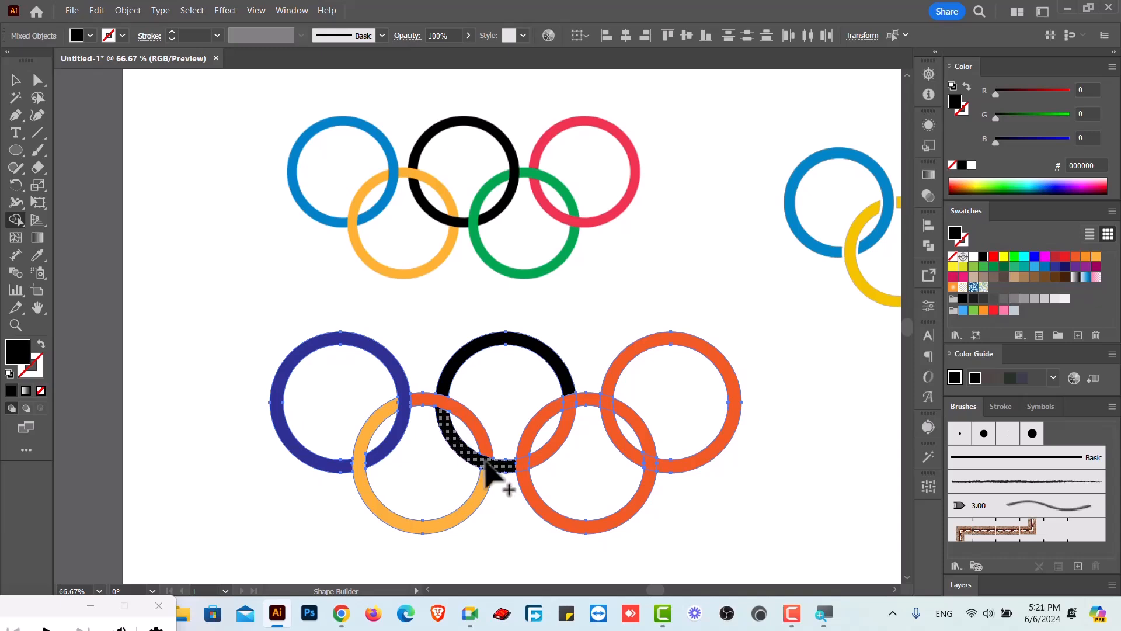
left_click(549, 462)
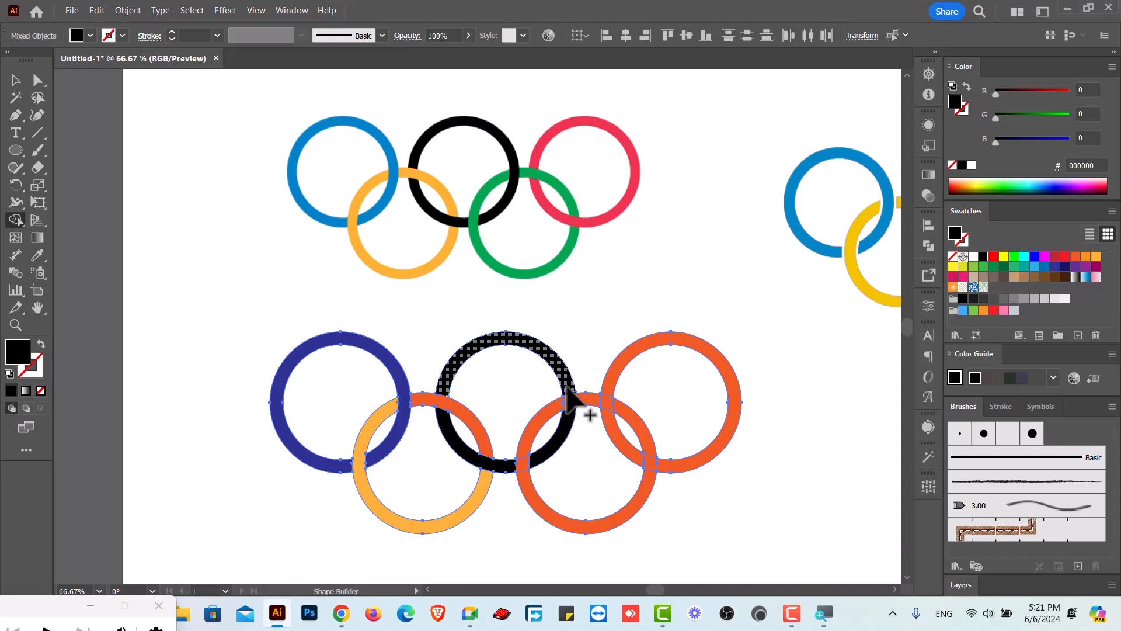
left_click_drag(568, 400, 571, 409)
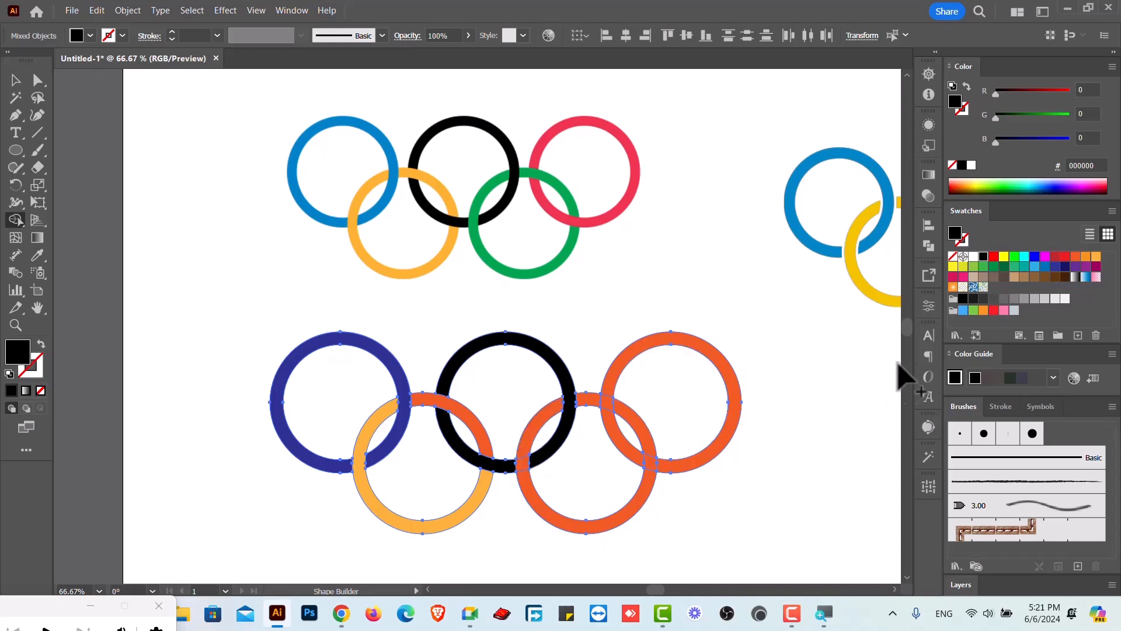
Fill the lower-right ring green (009245), merging its crossings over the neighbouring rings, and the upper-right ring magenta (d4145a).
left_click(995, 266)
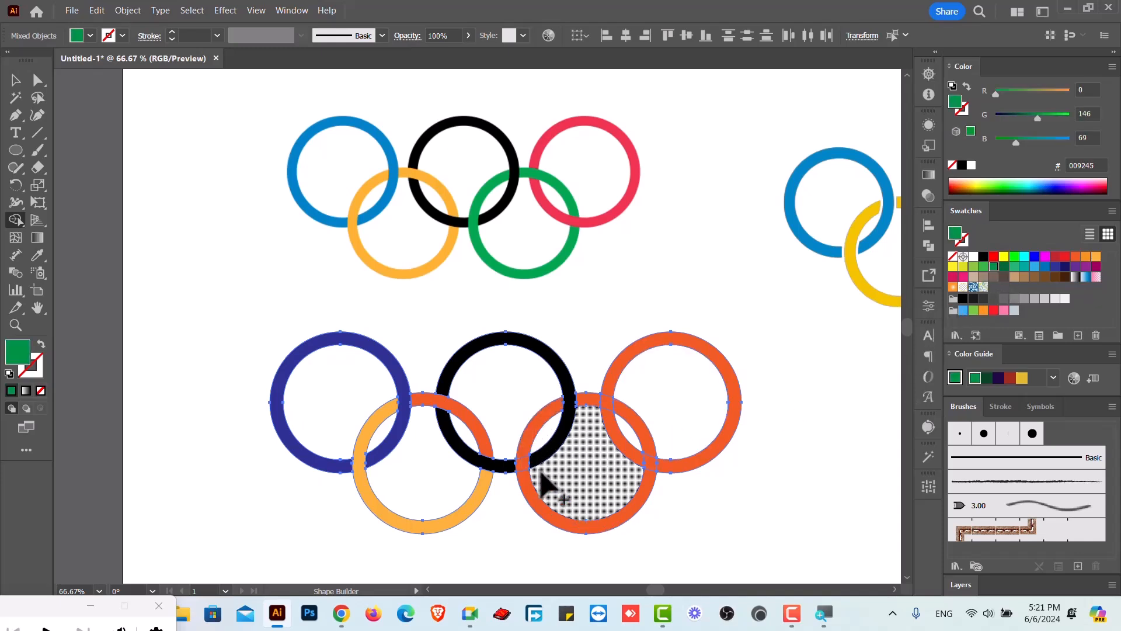
left_click_drag(524, 461, 536, 492)
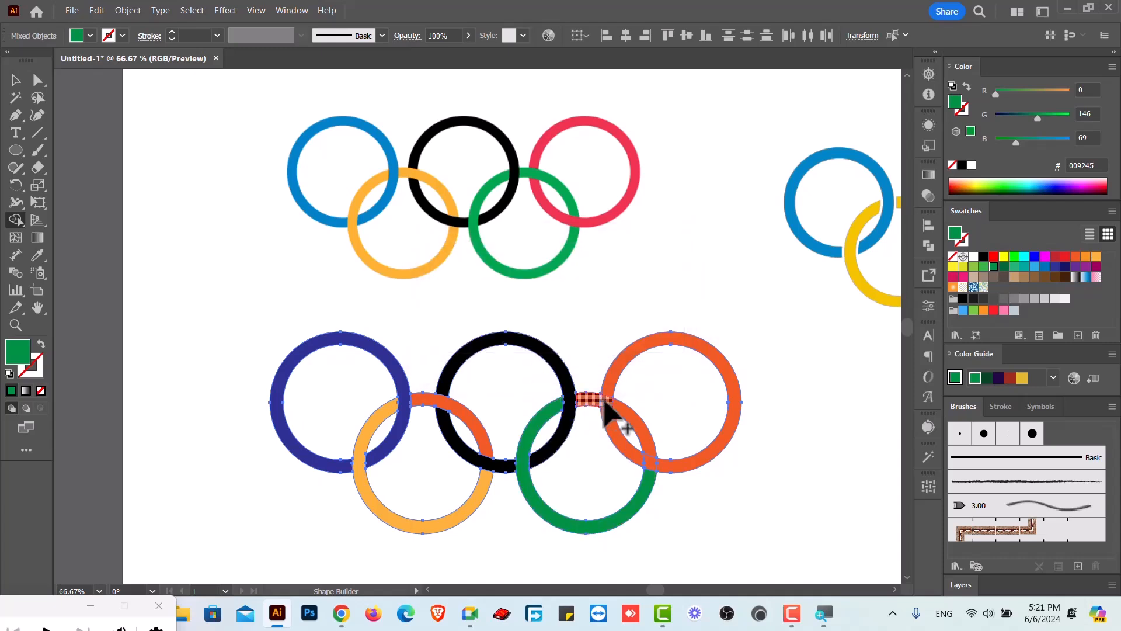
left_click_drag(610, 401, 621, 420)
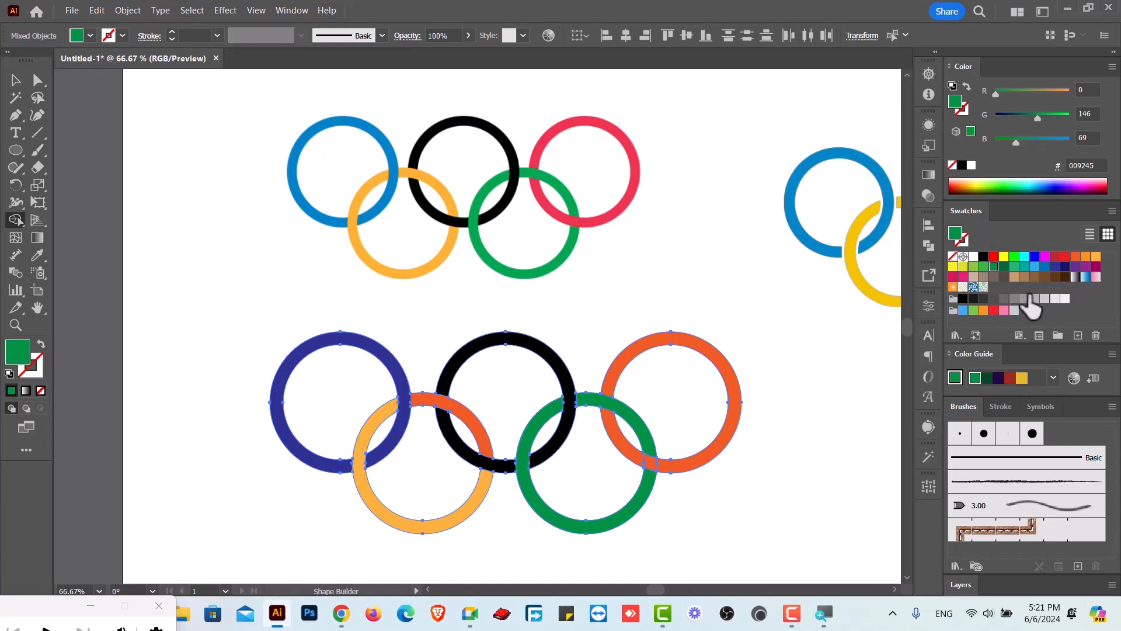
left_click(953, 277)
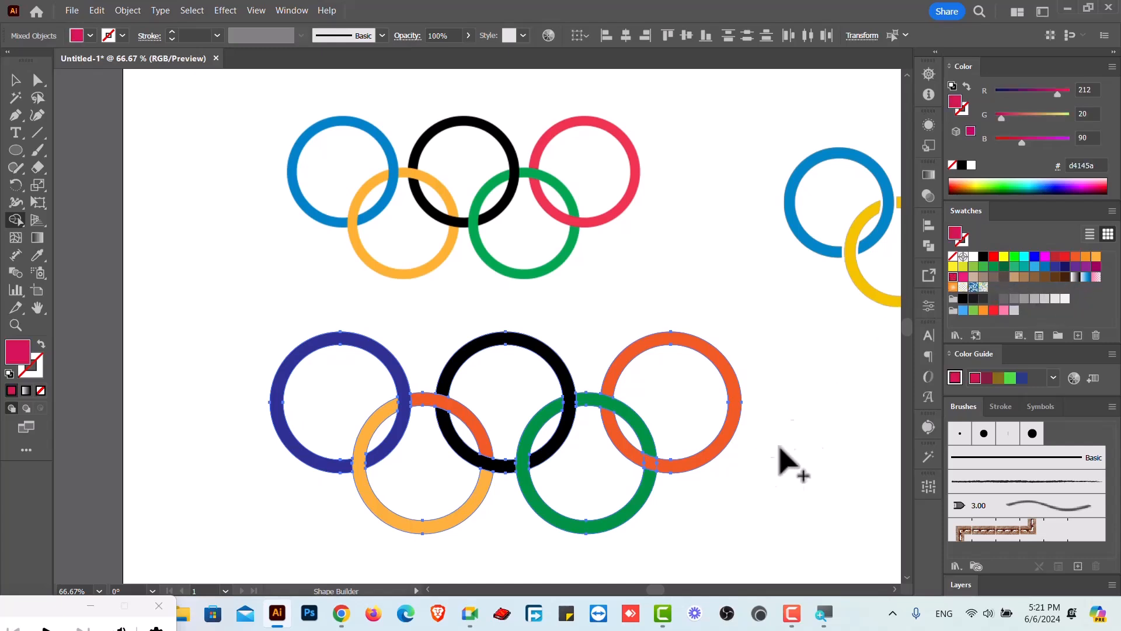
left_click(667, 465)
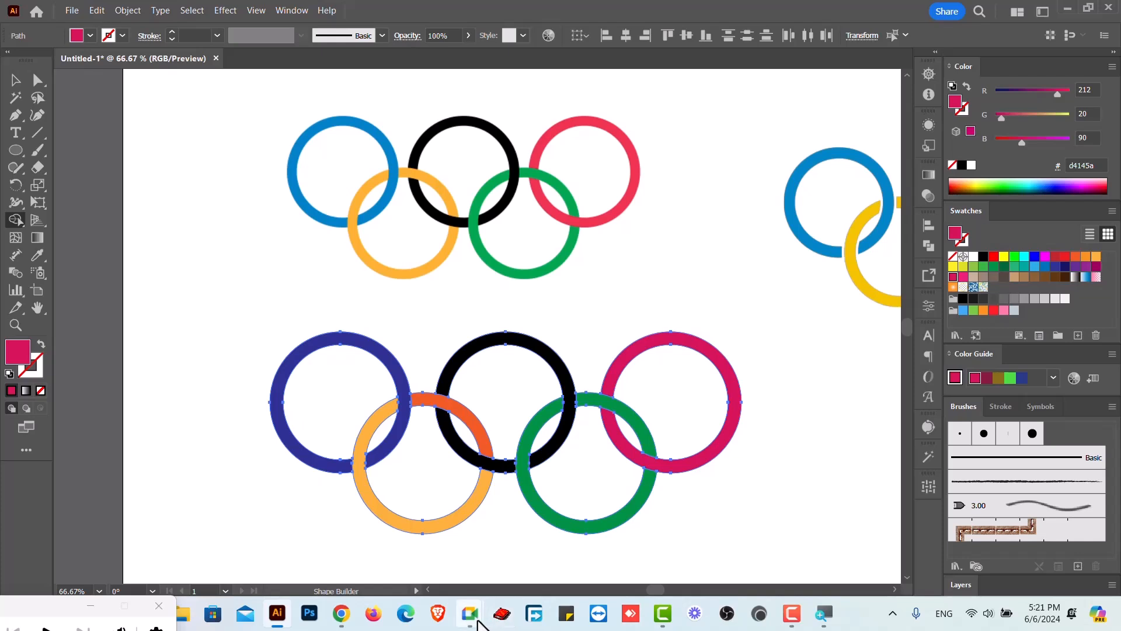
Deselect the rings and recolor the upper-left ring with the blue (0081c8) sampled from the flag image using the Eyedropper.
mouse_move(469, 612)
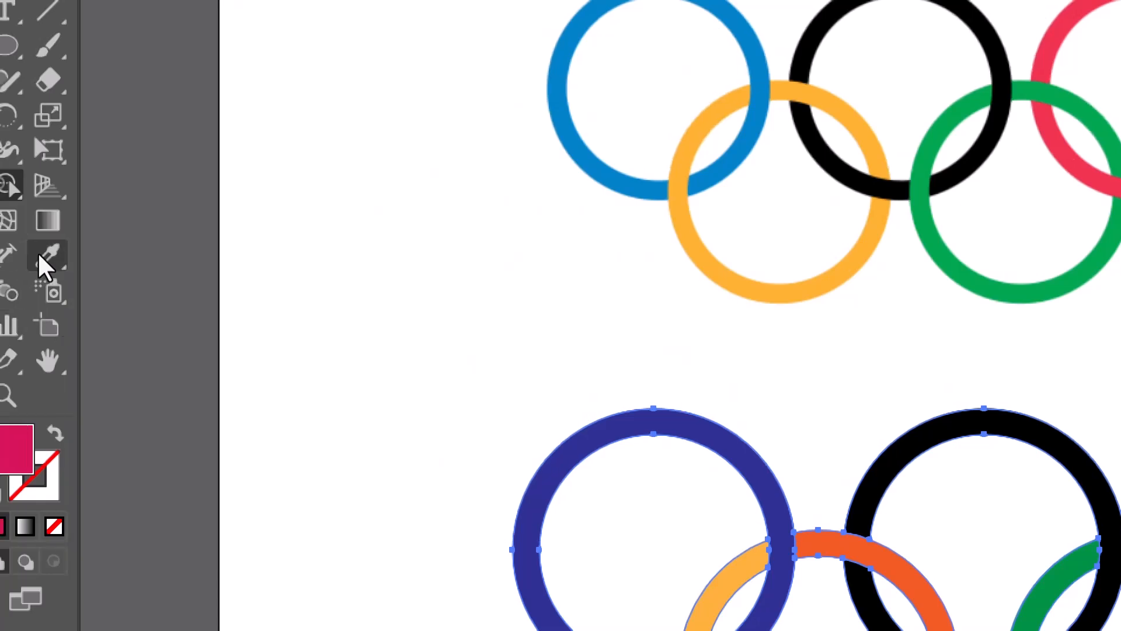
left_click(32, 257)
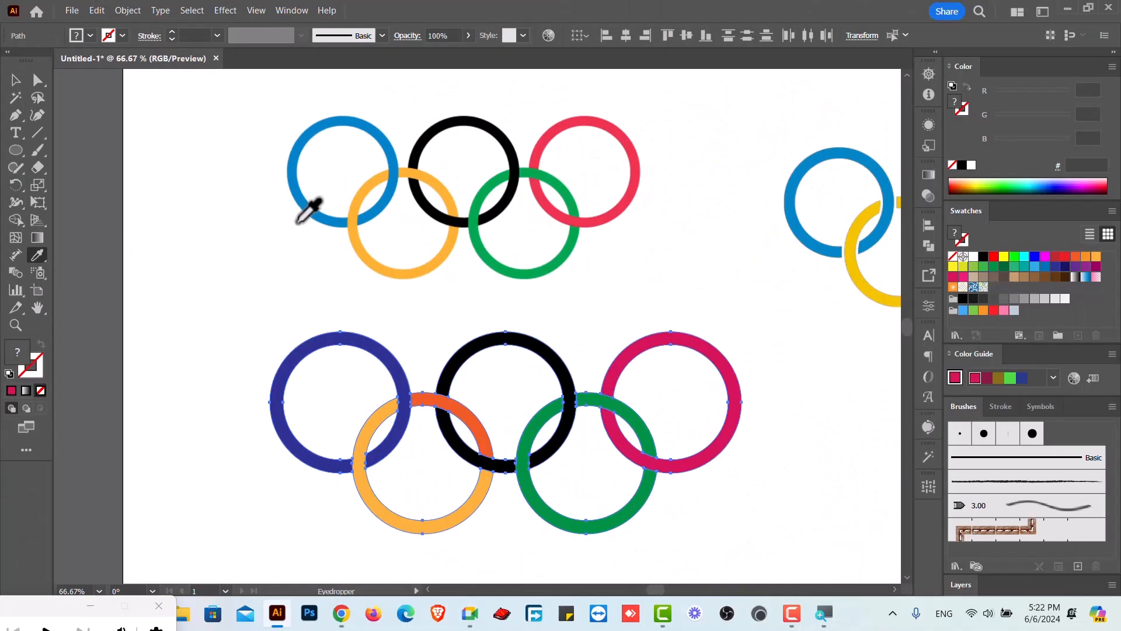
left_click(16, 80)
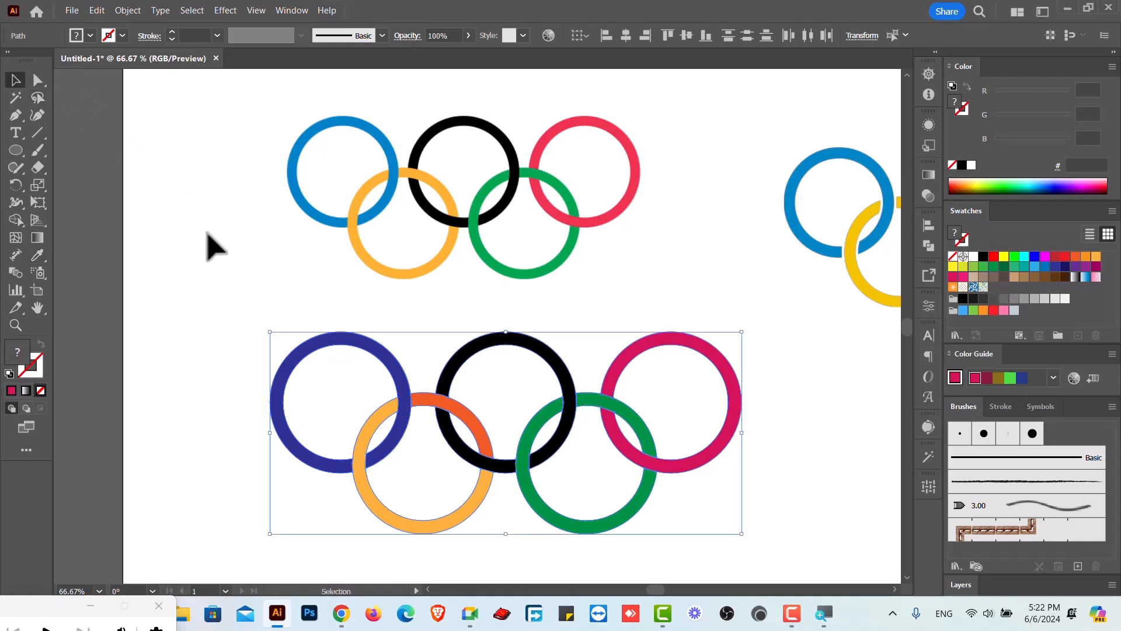
left_click(606, 463)
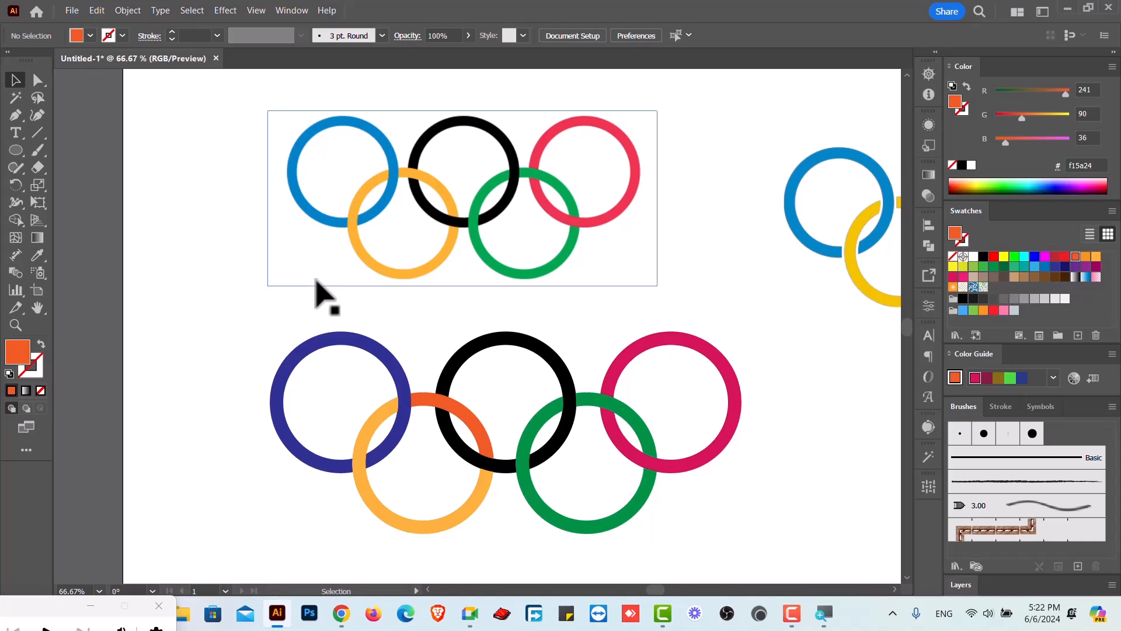
key("i")
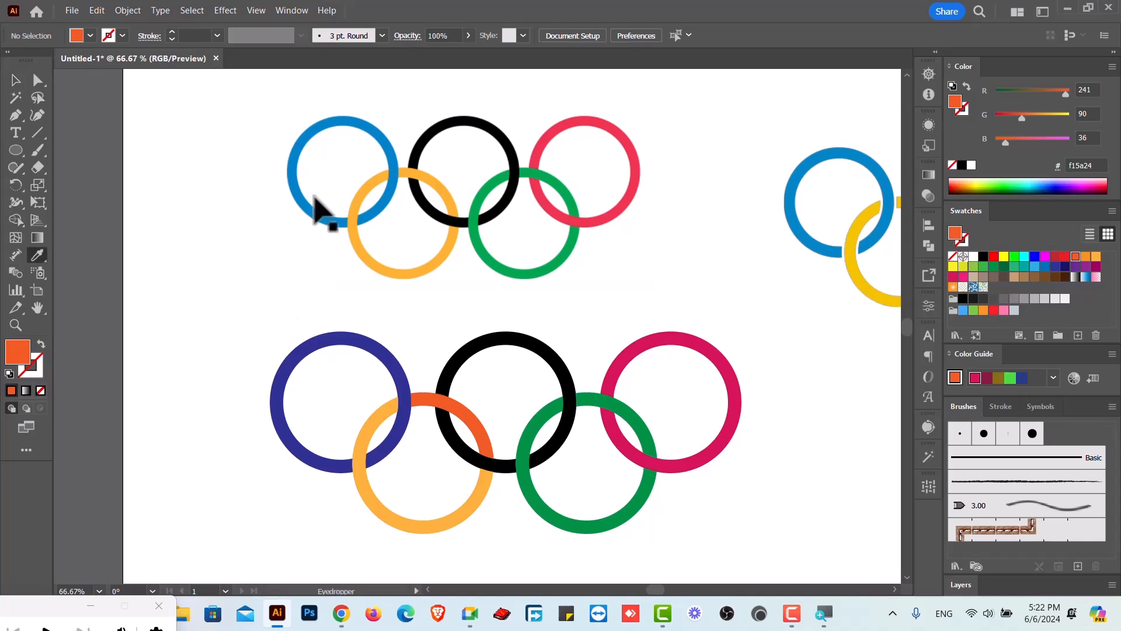
left_click(299, 146)
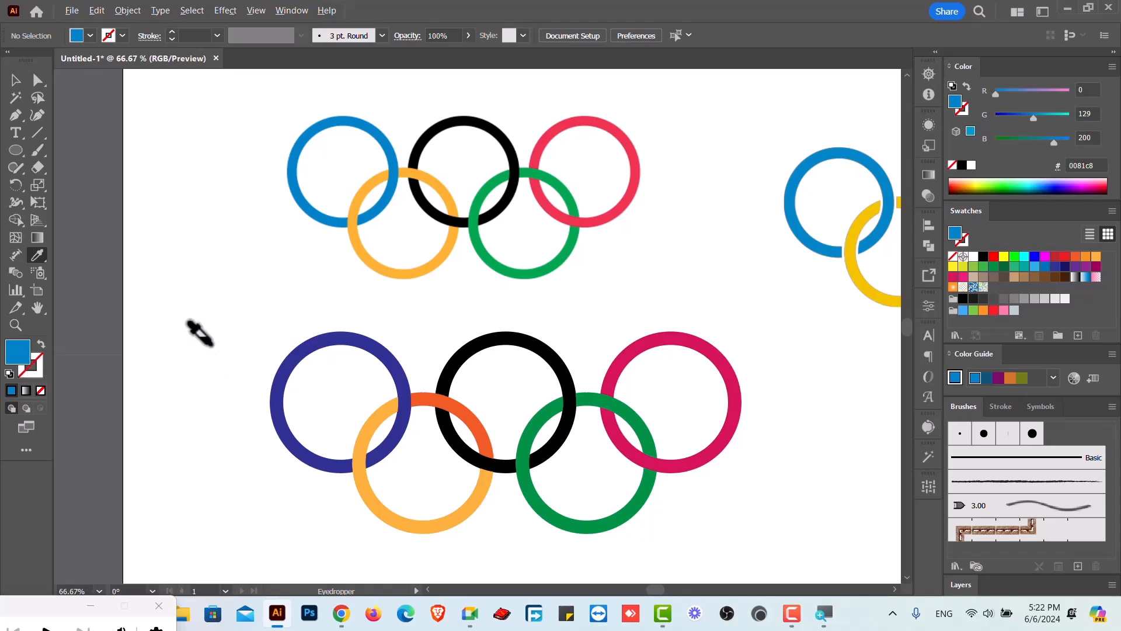
left_click(284, 361, "alt")
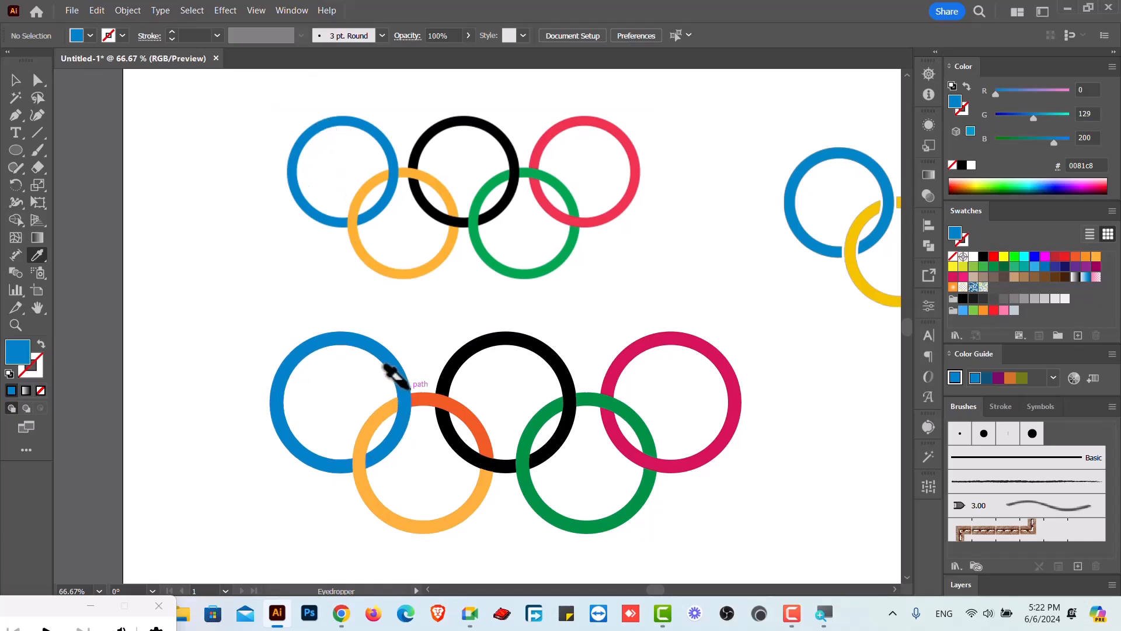
left_click(37, 261)
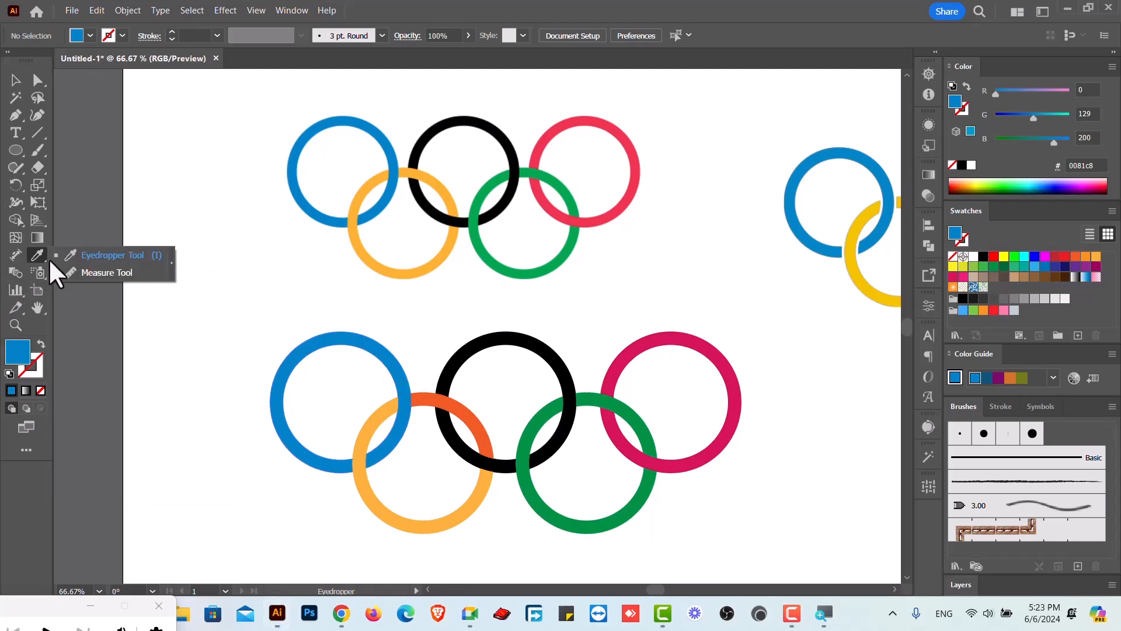
left_click(104, 258)
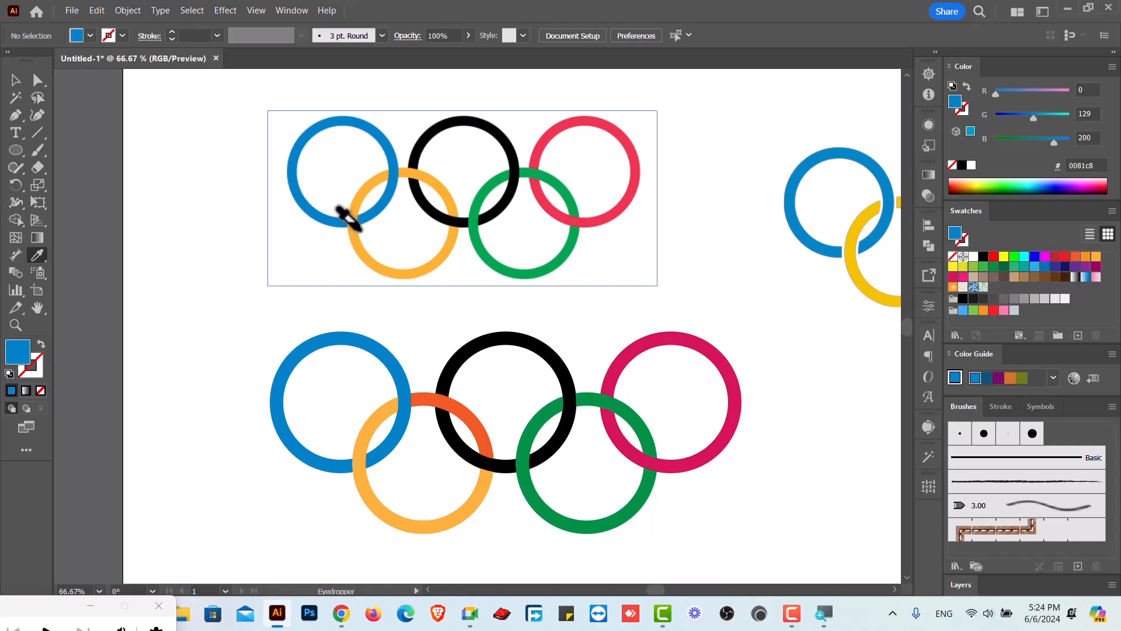
Recolor the lower-left ring orange (fcb131) with the Eyedropper and sample black (000000) from the flag image for the upper-middle ring.
left_click(357, 227)
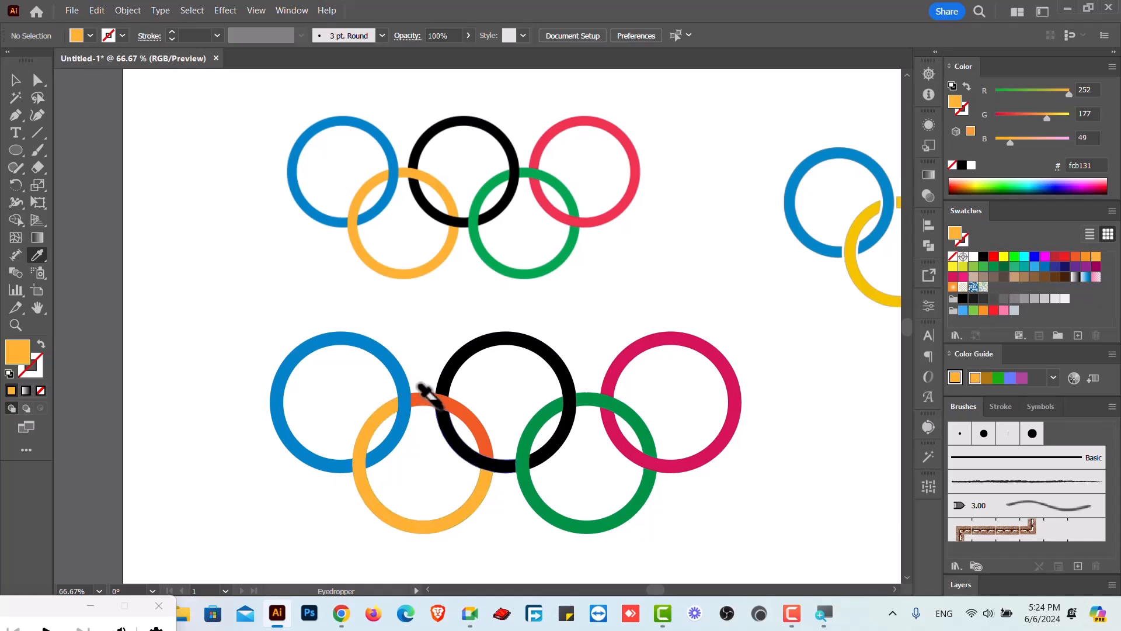
left_click(442, 401, "alt")
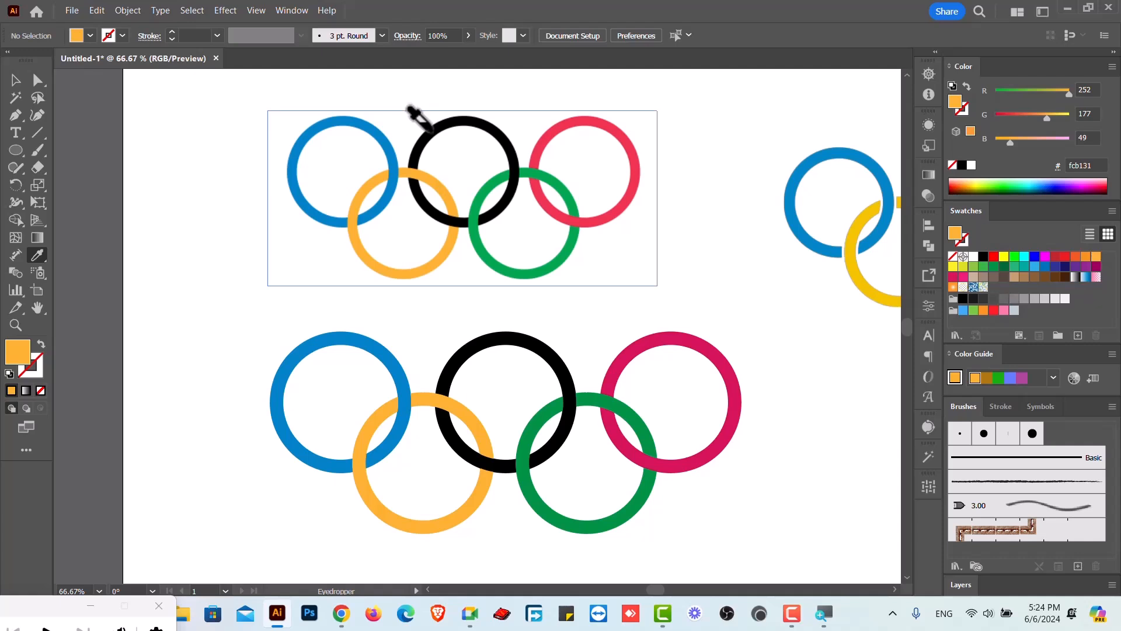
left_click(447, 120)
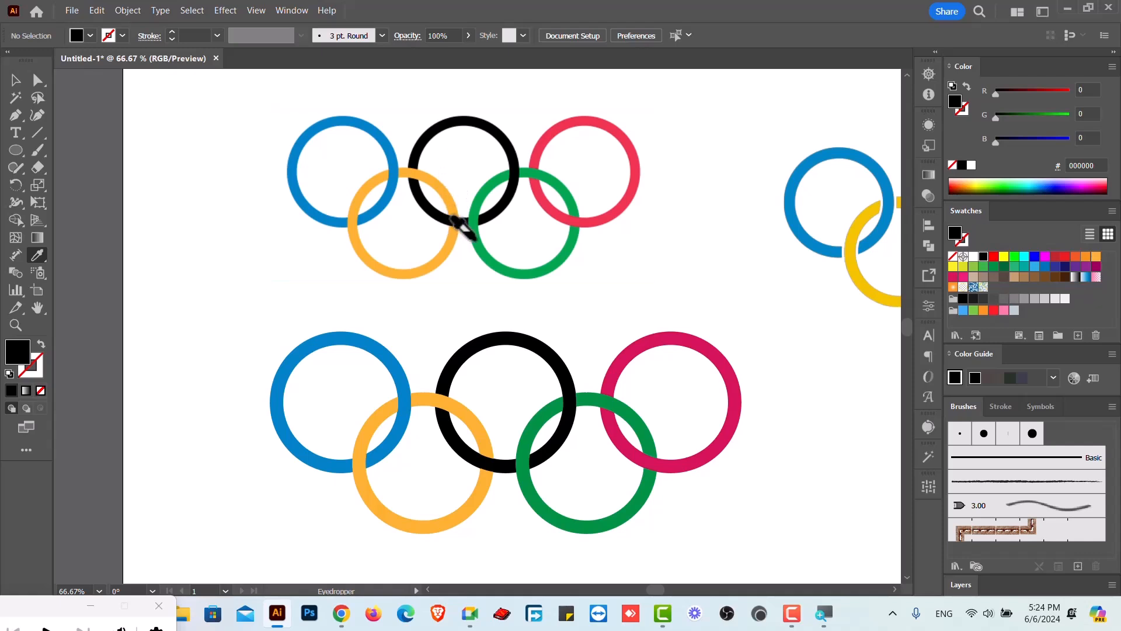
Recolor the lower-right ring green (00a651) and the upper-right ring red (ee334e) with colors sampled from the flag image using the Eyedropper.
left_click(478, 216)
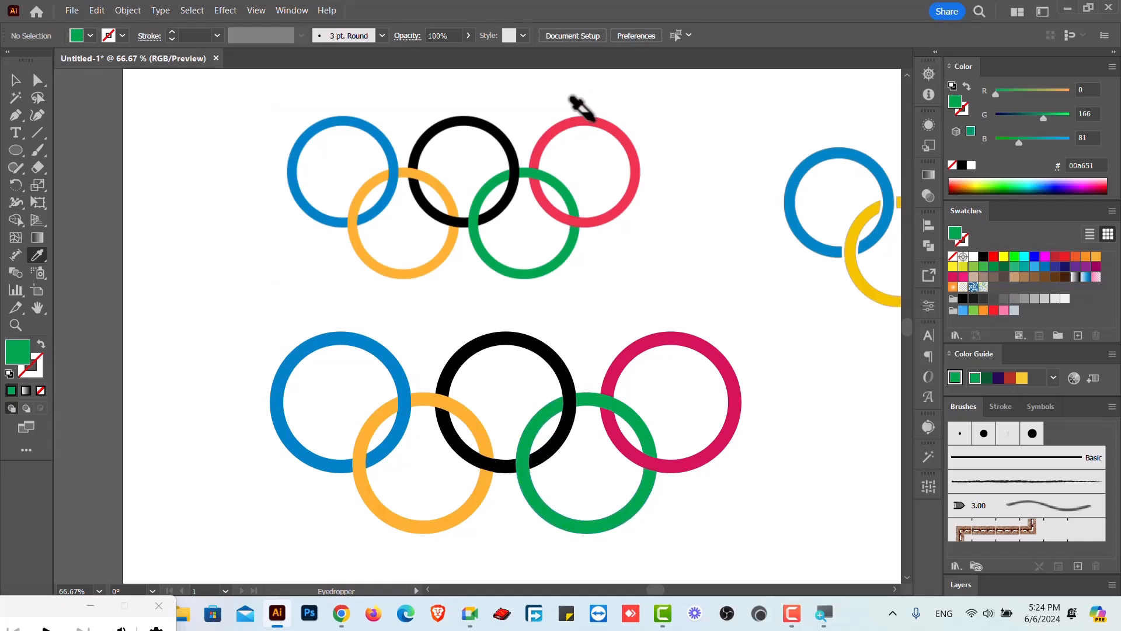
left_click(607, 121)
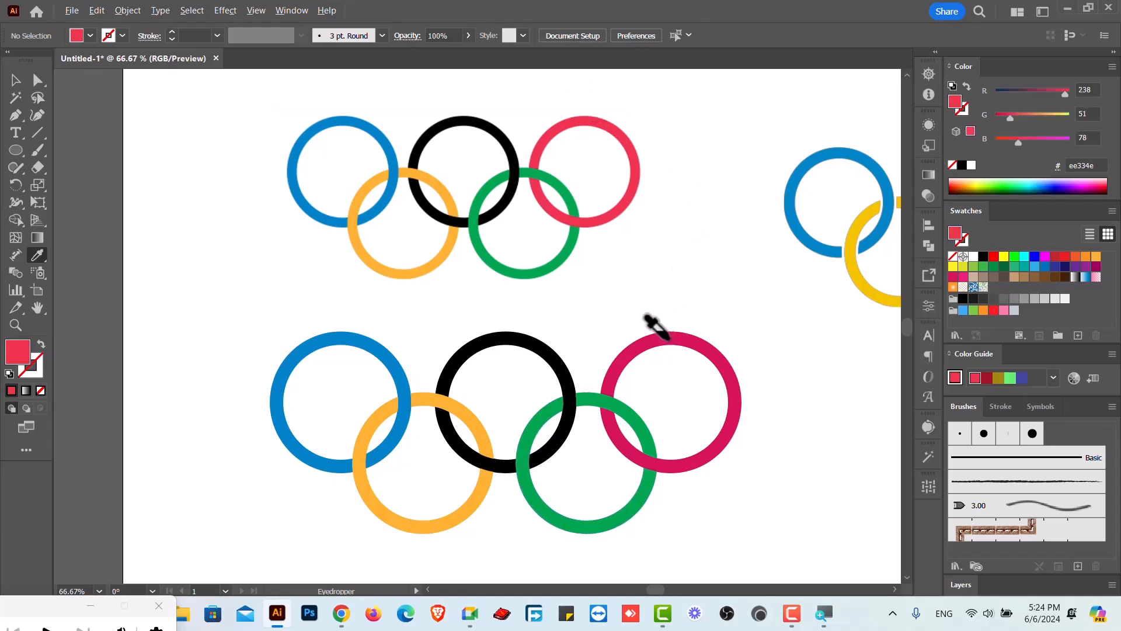
left_click(668, 337, "alt")
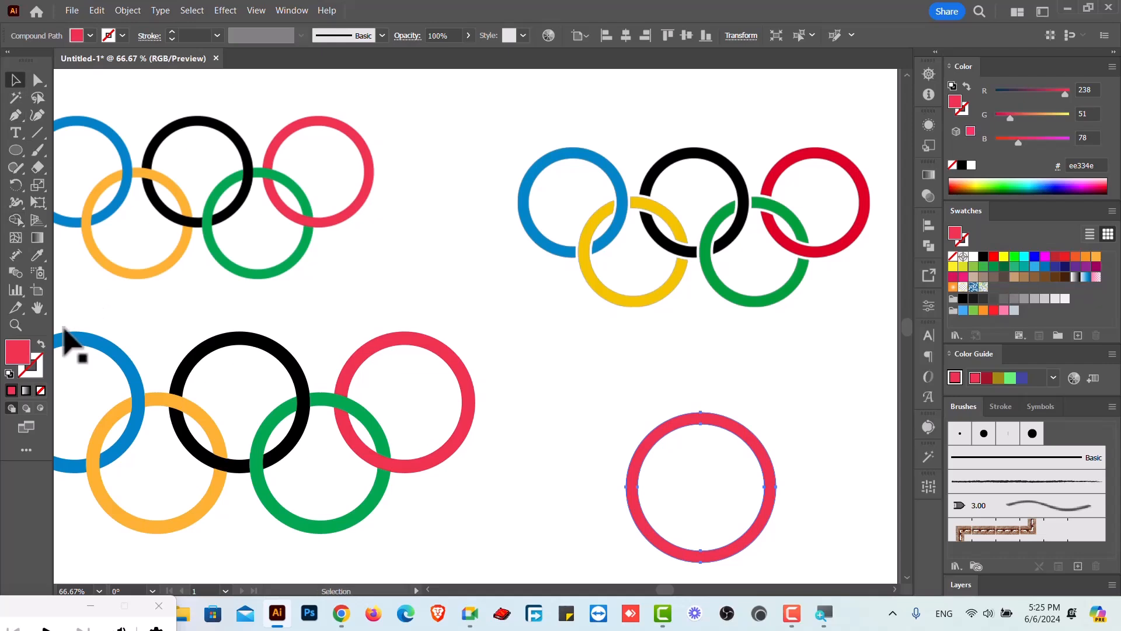
Delete the leftover single red ring below the second reference image.
left_click_drag(165, 397, 191, 324)
left_click(727, 505)
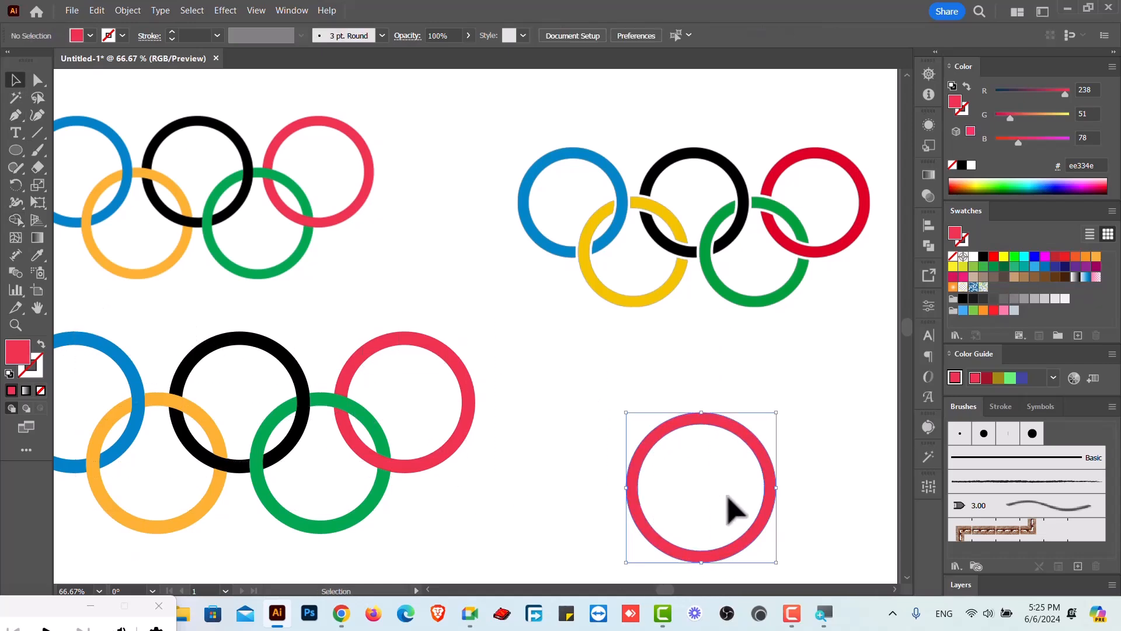
key("Delete")
Draw a circle with the Ellipse tool in the empty area below the second reference image and move it slightly up.
left_click(15, 150)
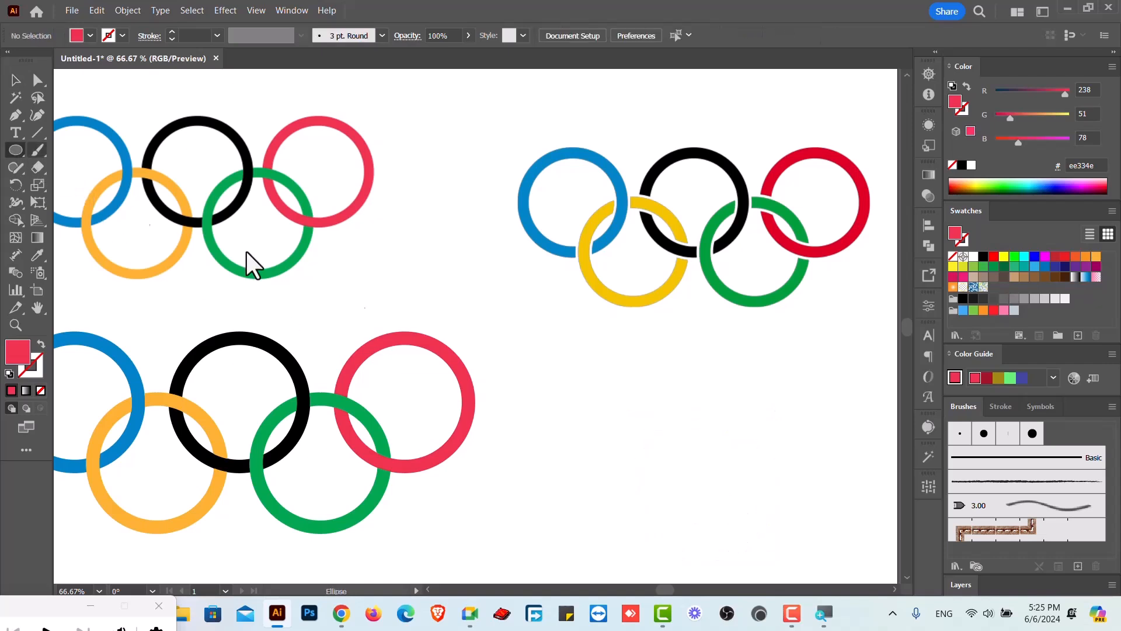
left_click_drag(596, 450, 714, 545)
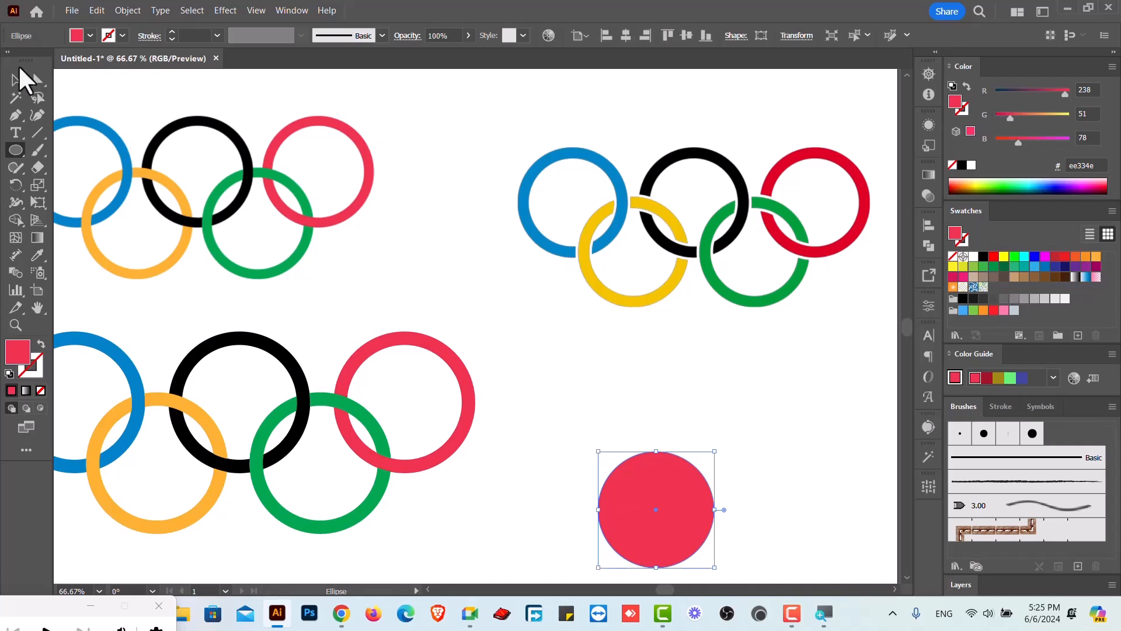
left_click(15, 80)
mouse_move(633, 488)
left_mouse_down()
mouse_move(655, 500)
mouse_move(648, 485)
left_mouse_up()
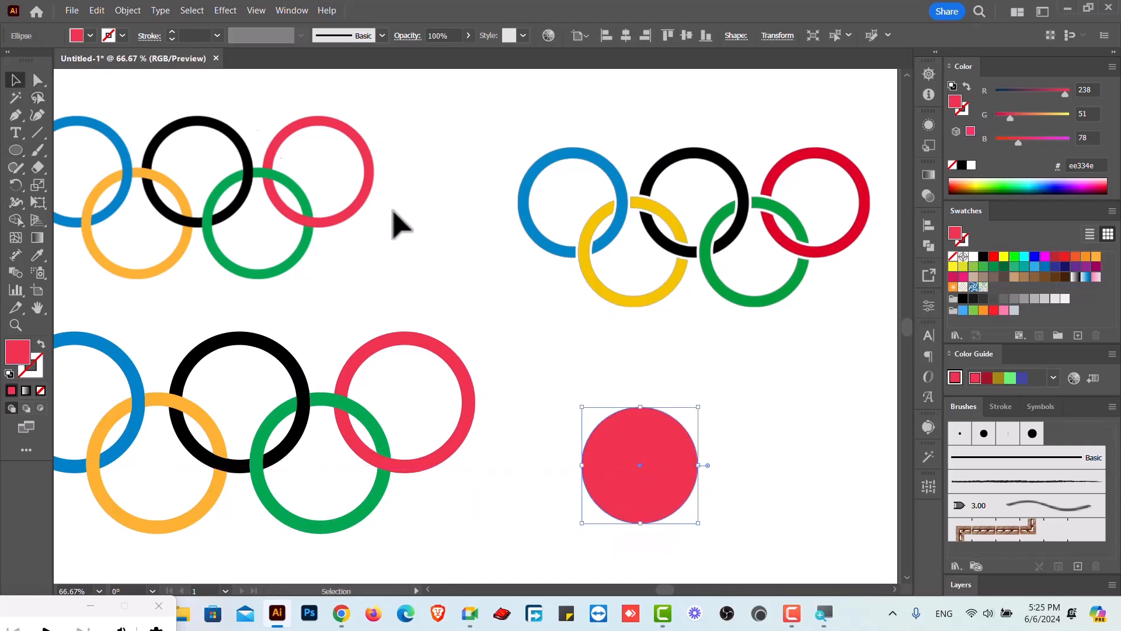
Give the new circle a 10 pt black stroke and remove its fill.
left_click(173, 32)
left_click(173, 33)
left_click(173, 33)
left_click(172, 32)
left_click(173, 32)
left_click(173, 32)
left_click(173, 32)
left_click(173, 33)
left_click(173, 33)
left_click(173, 33)
left_click(173, 32)
left_click(172, 33)
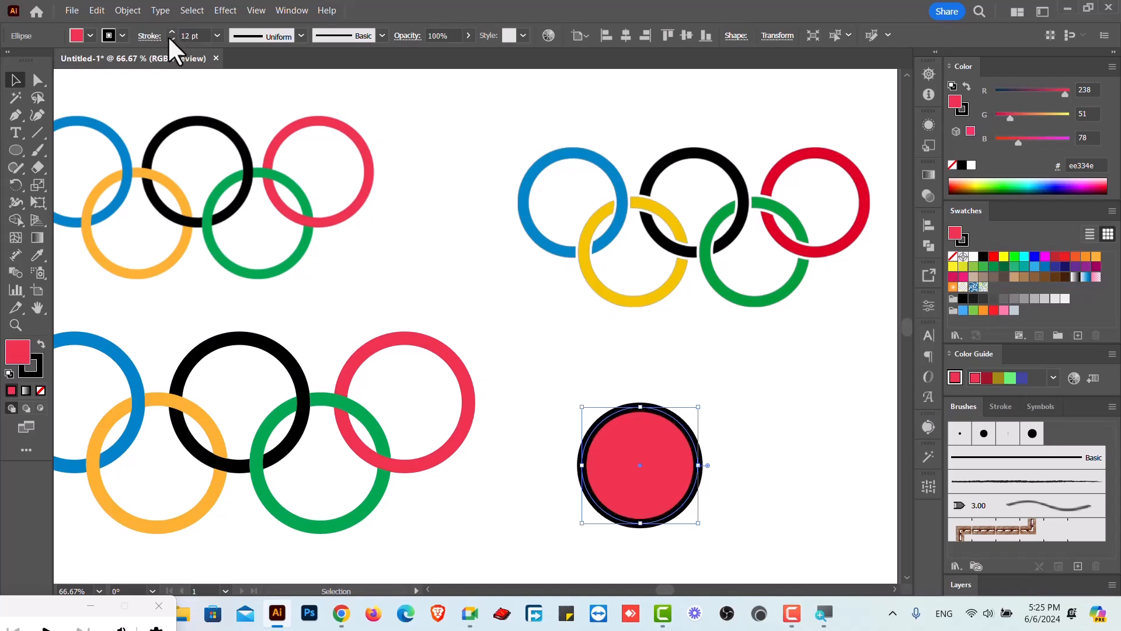
left_click(171, 39)
left_click(171, 39)
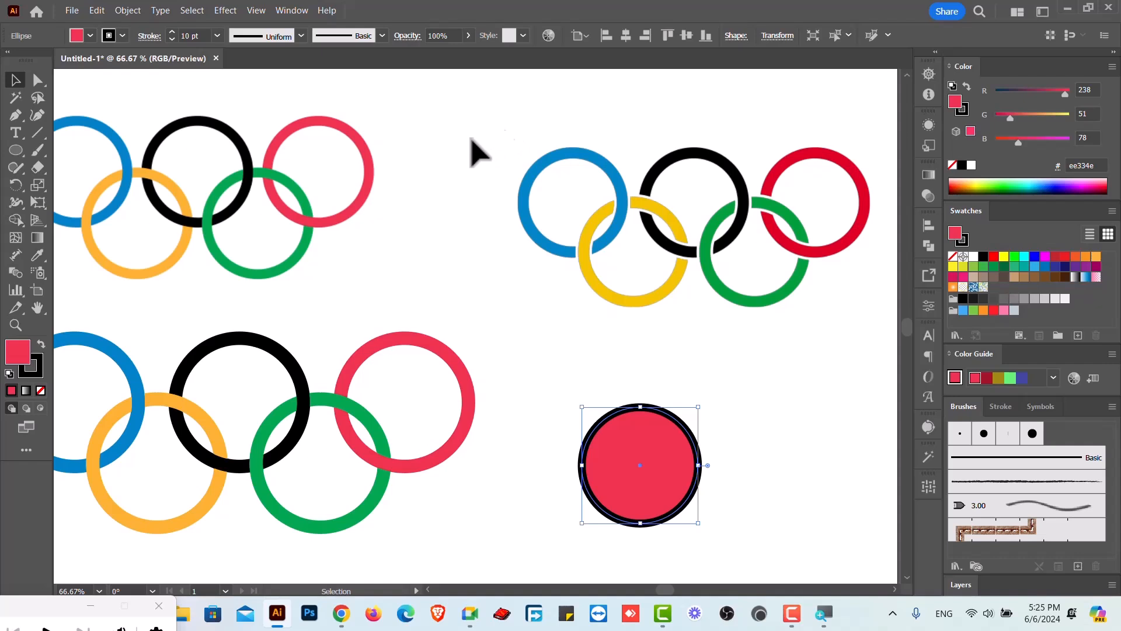
left_click(41, 390)
key("x")
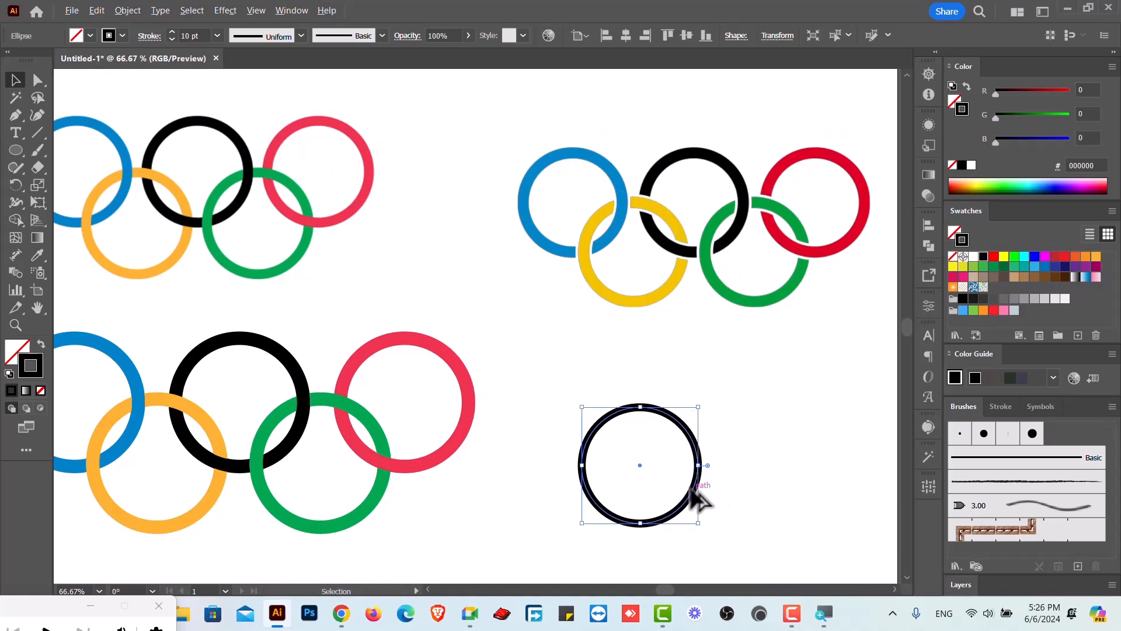
Duplicate the black ring horizontally with a small gap beside it and repeat the duplication to extend the row to three rings.
left_click_drag(699, 498, 840, 507)
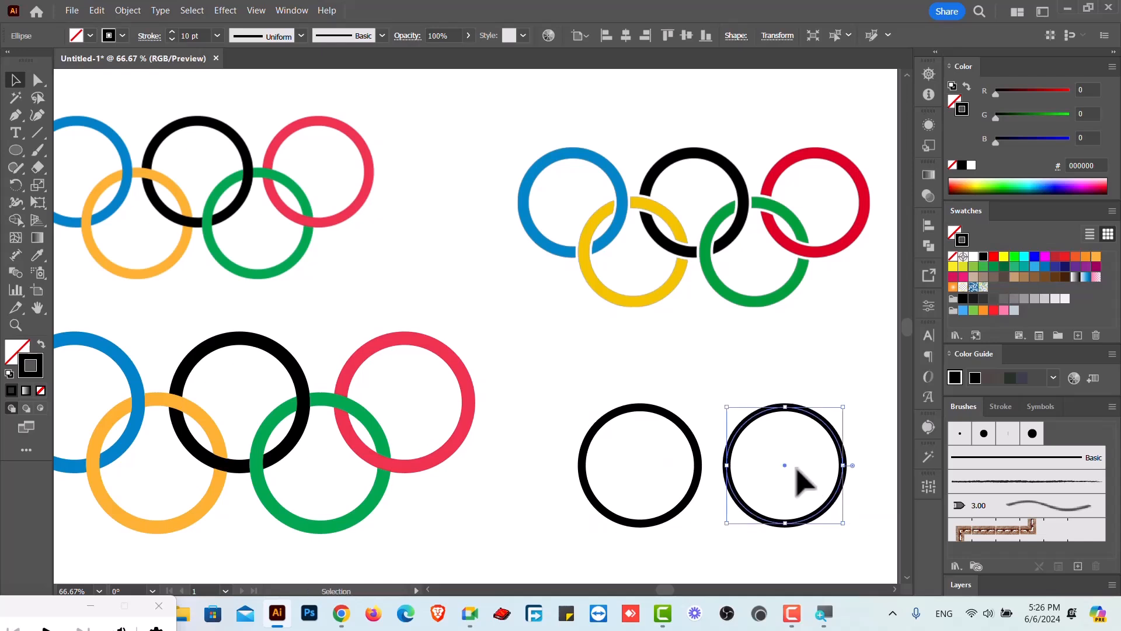
scroll(658, 475, "right", 3)
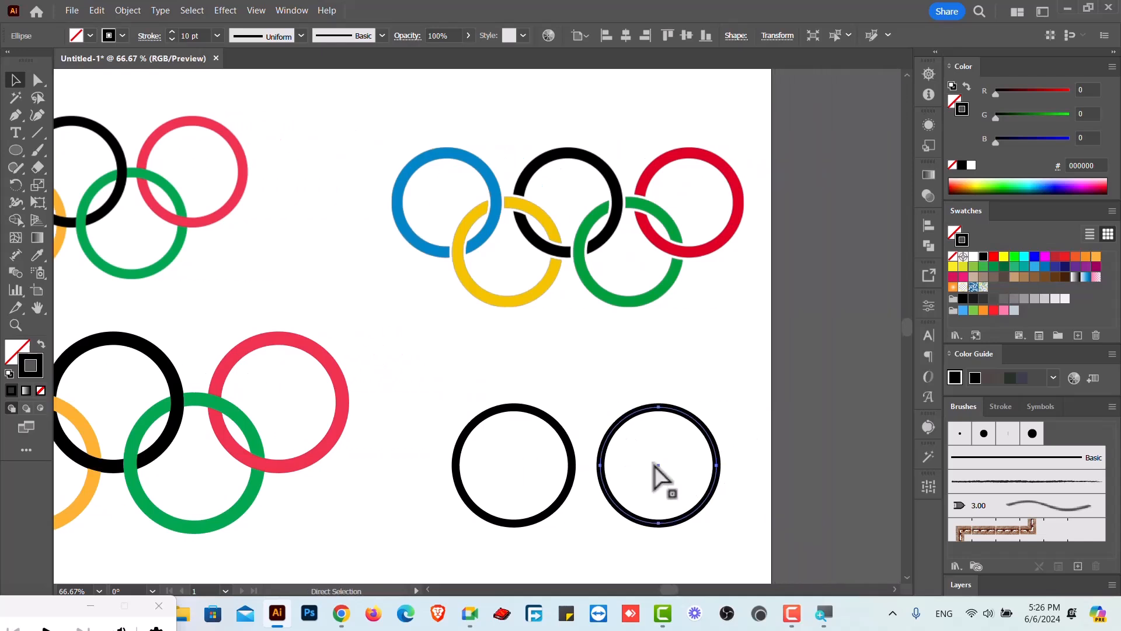
key("ctrl+d")
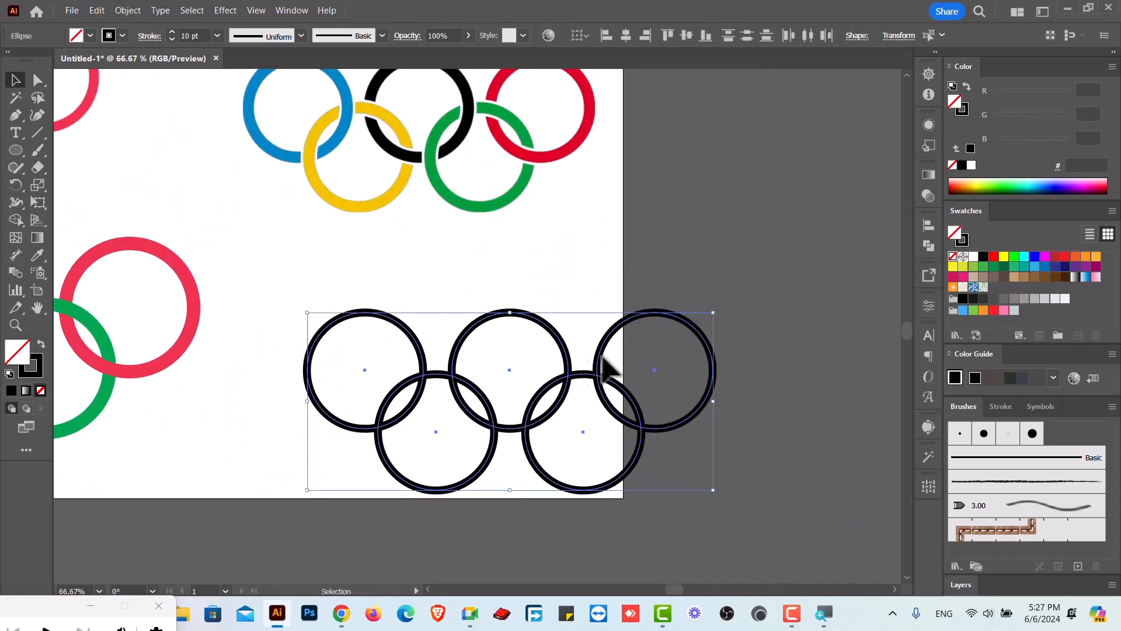
Select all five black rings and expand them with Fill and Stroke included.
left_click_drag(276, 283, 737, 496)
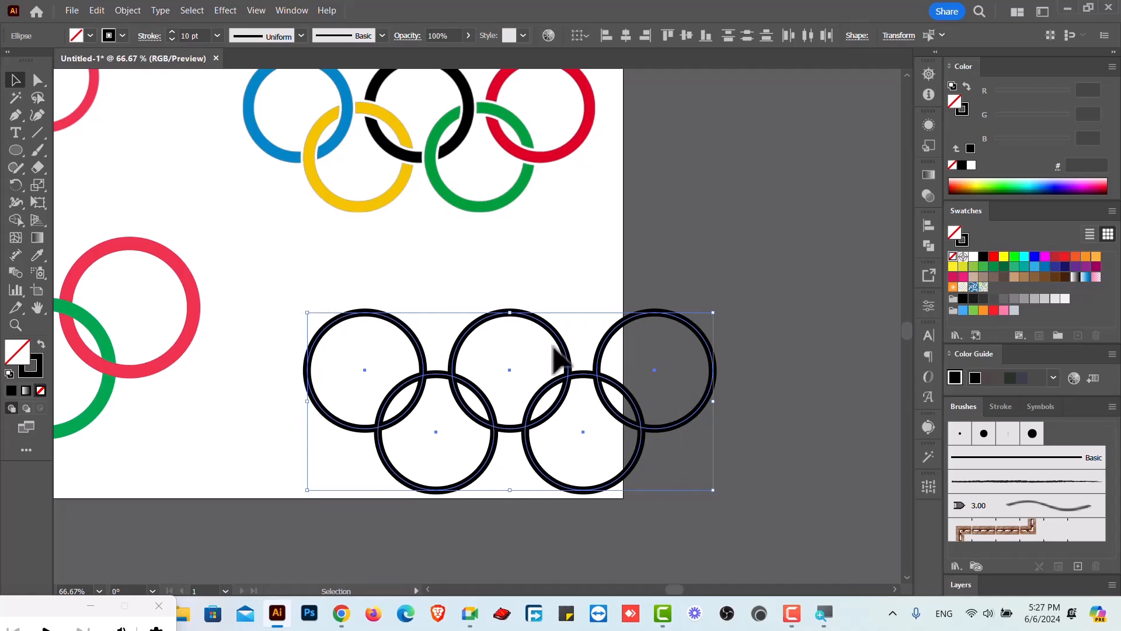
left_click(129, 11)
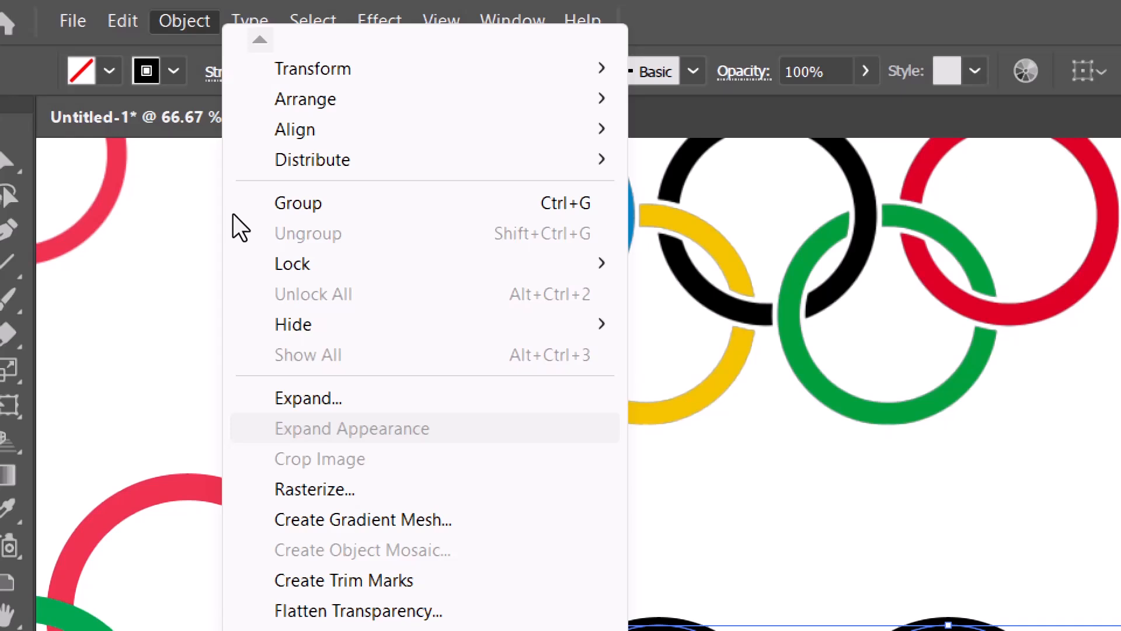
key("Up")
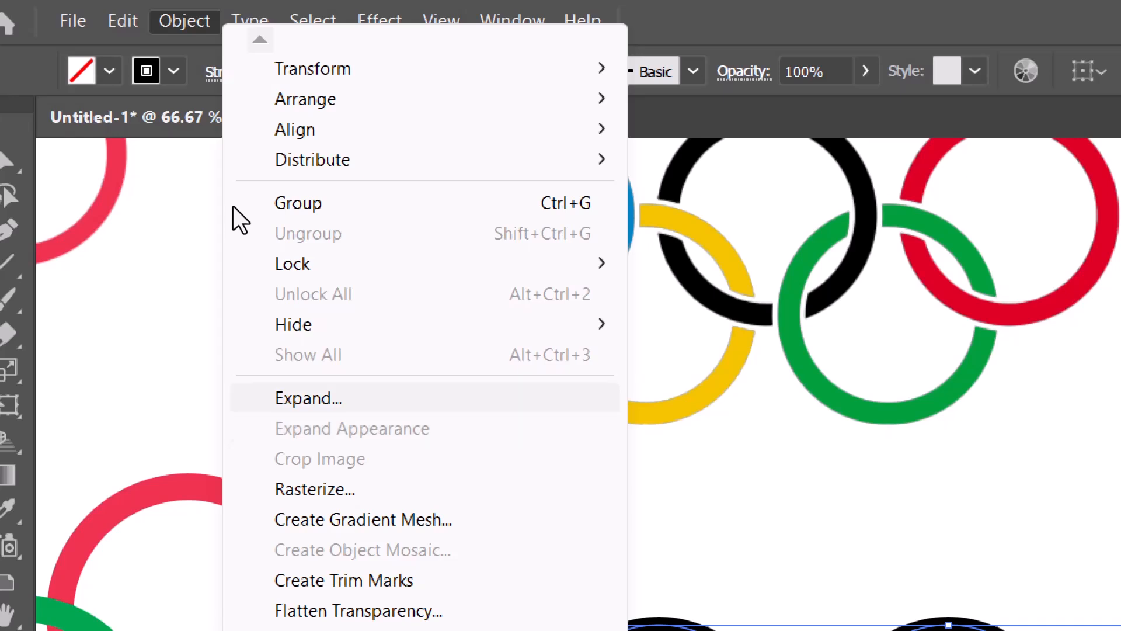
key("Return")
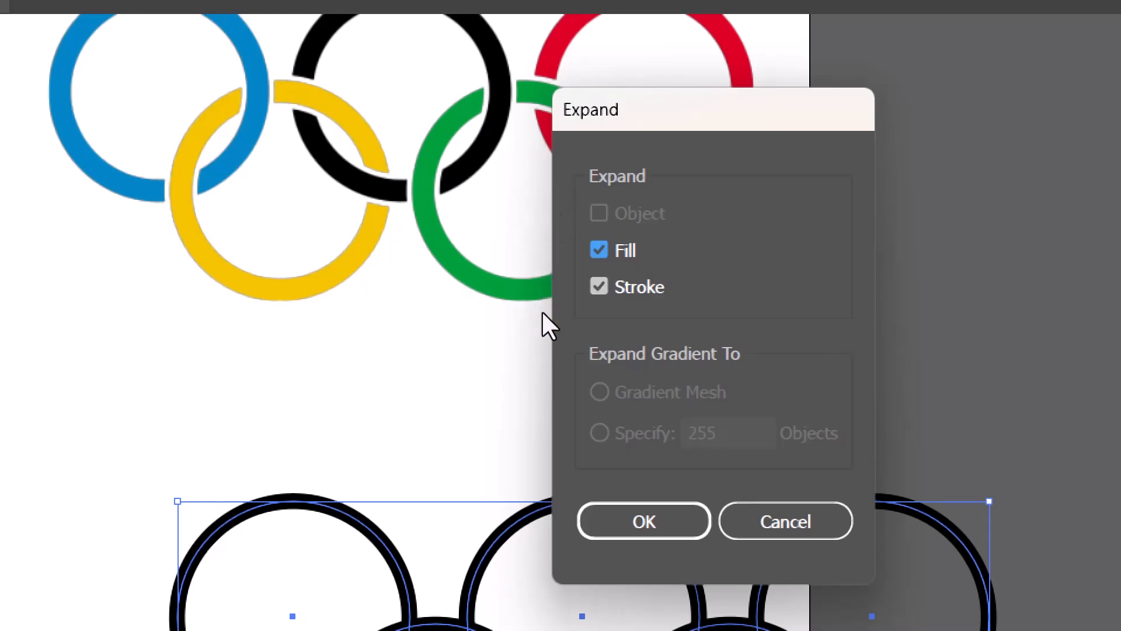
key("Return")
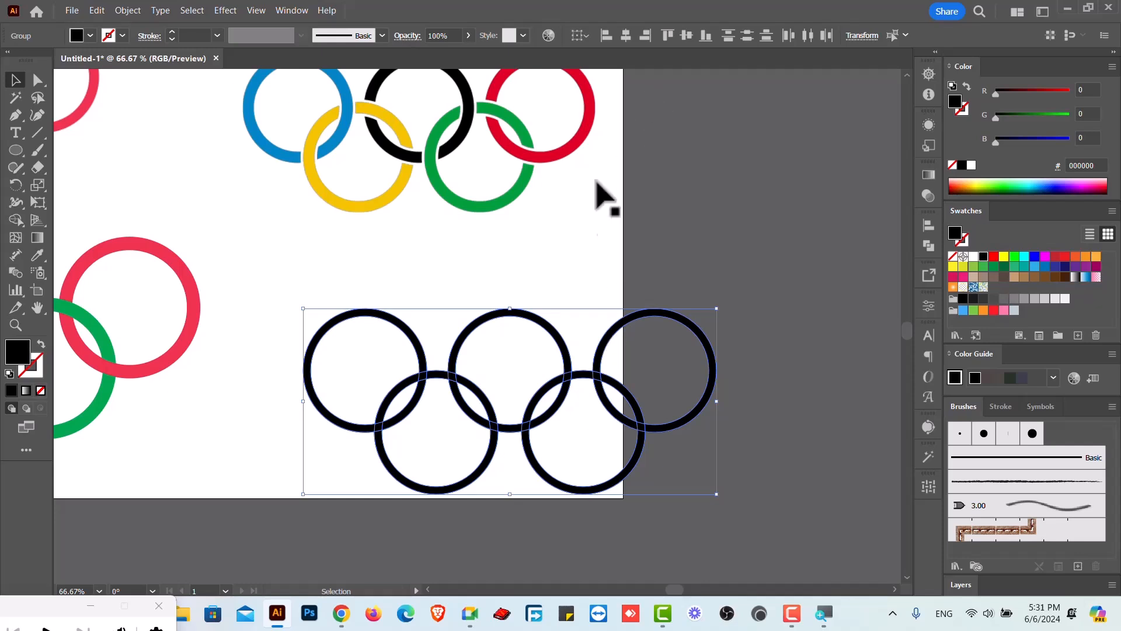
Apply Offset Path to the expanded rings with a 4 px offset, Miter joins and a miter limit of 4.
left_click(126, 13)
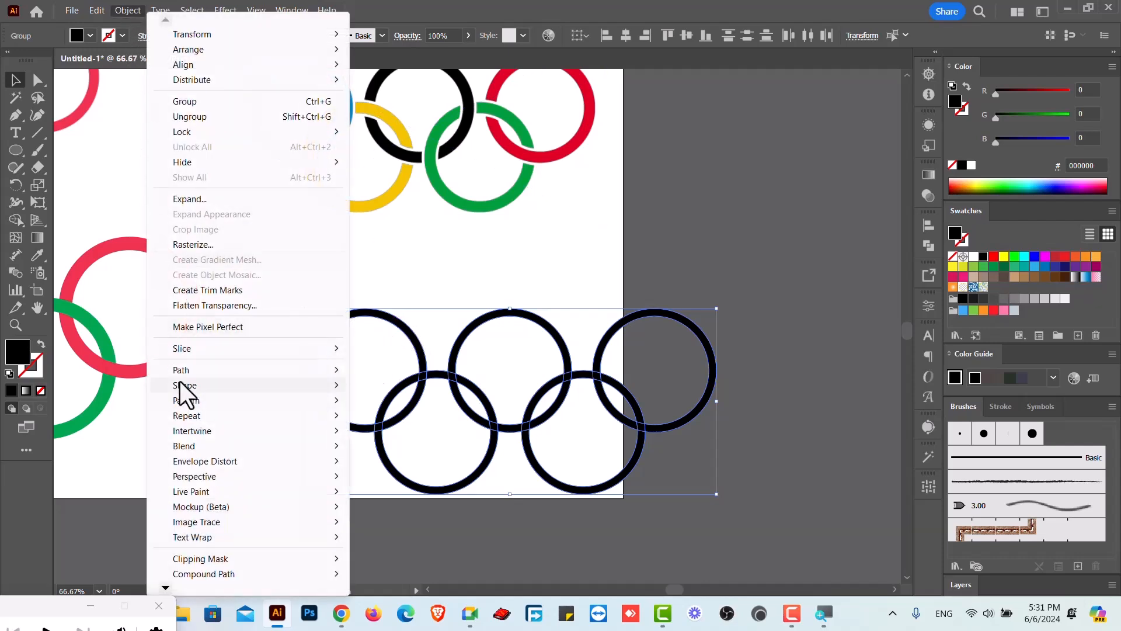
mouse_move(247, 372)
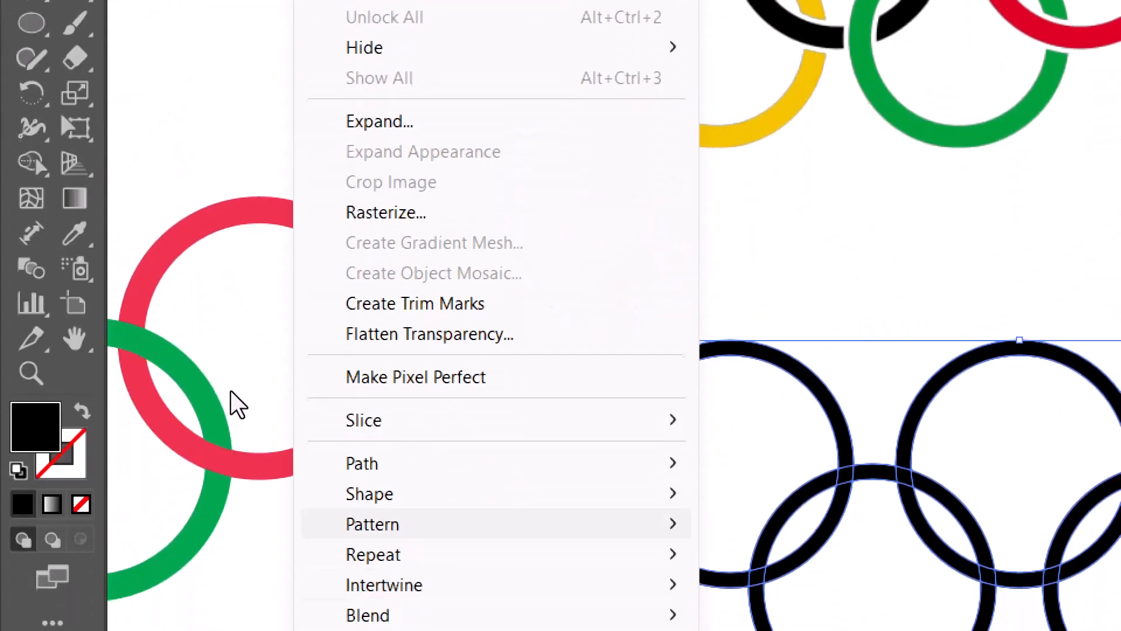
mouse_move(476, 463)
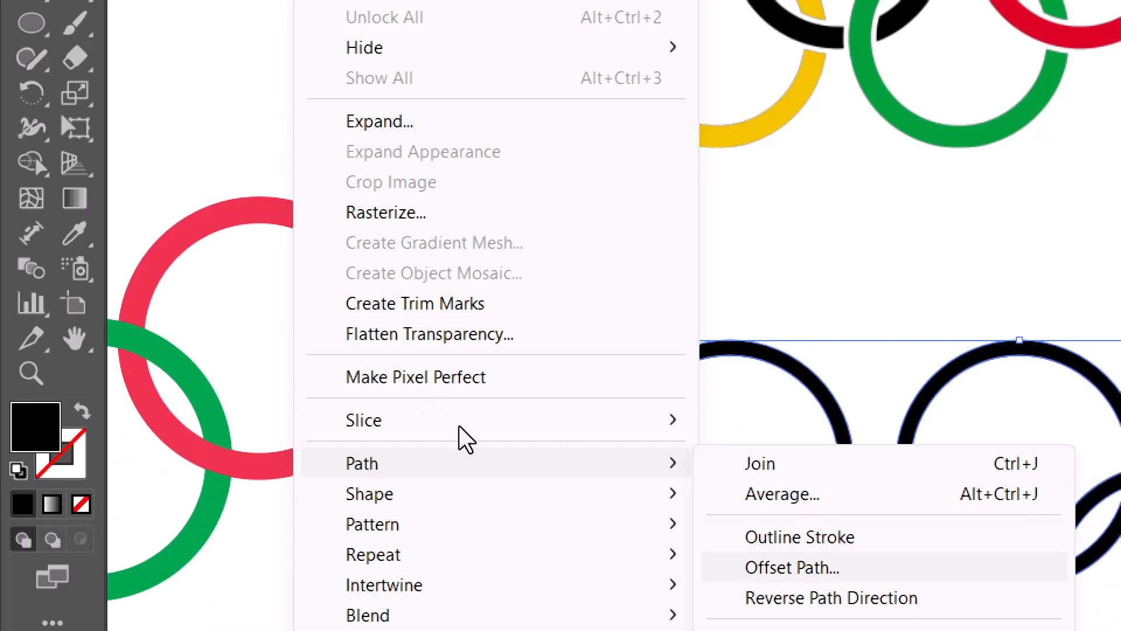
left_click(792, 567)
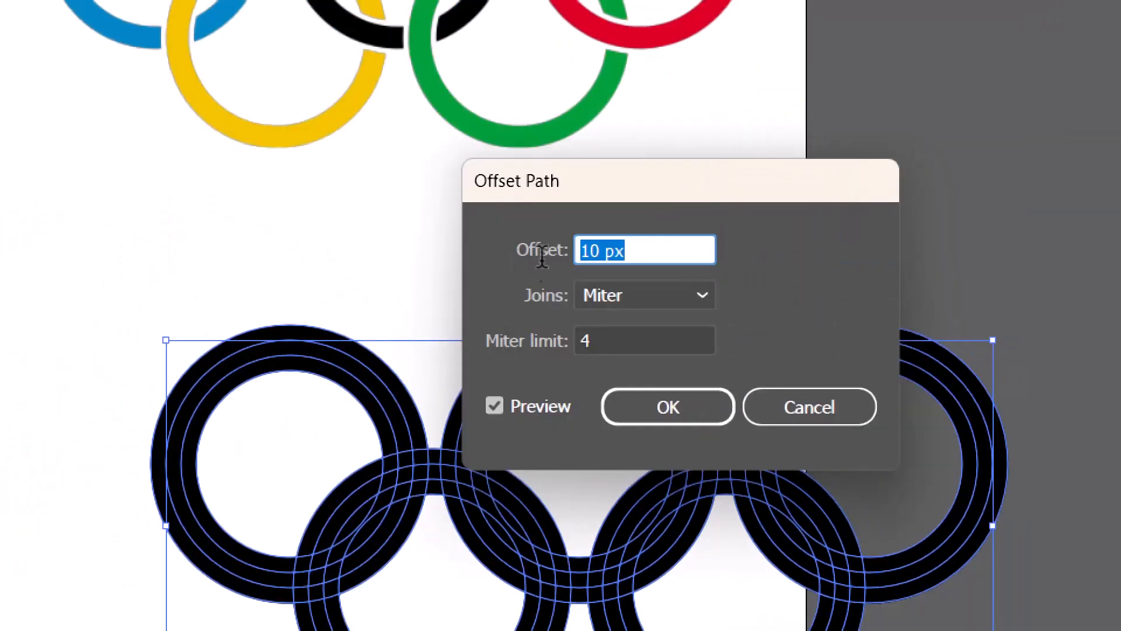
left_click(634, 251)
key("Down")
key("Down")
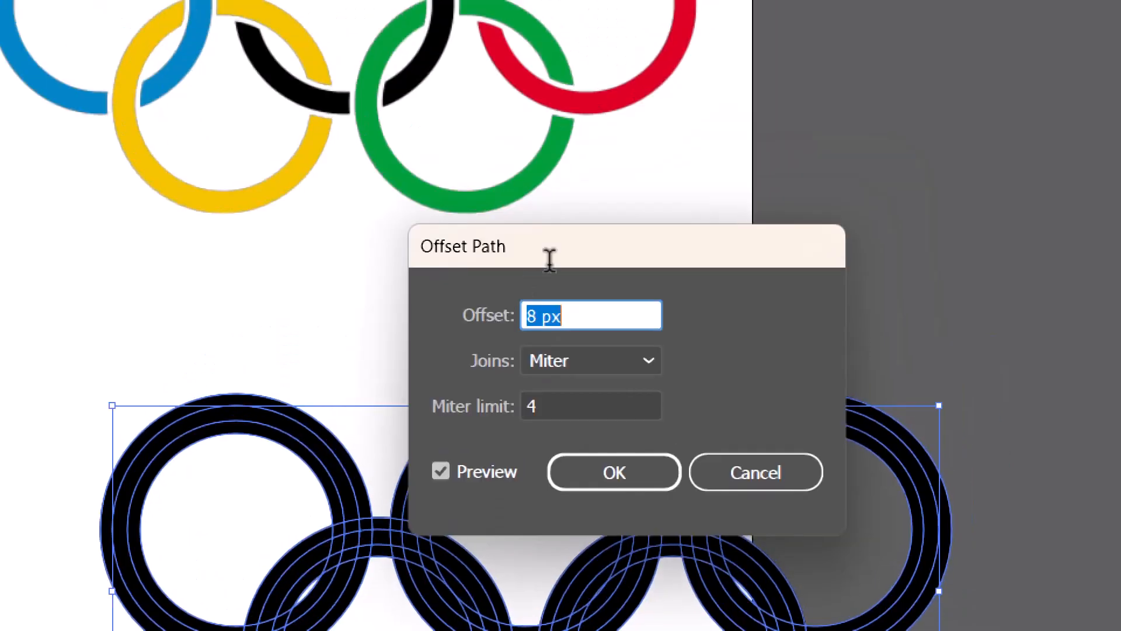
key("Down")
key("Down")
key("Down")
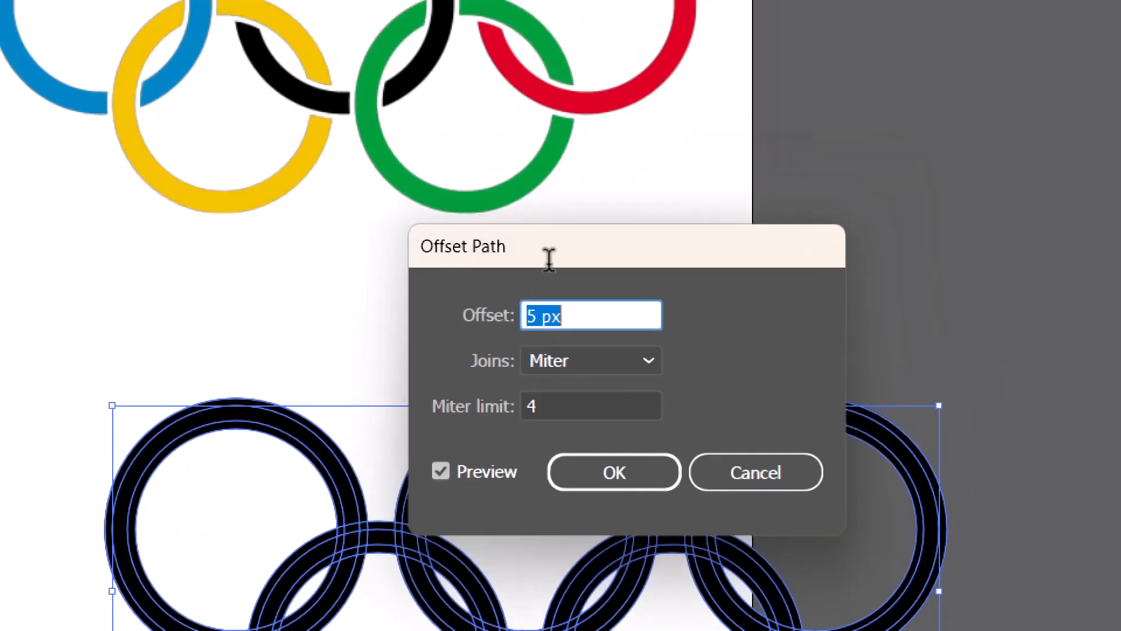
key("Down")
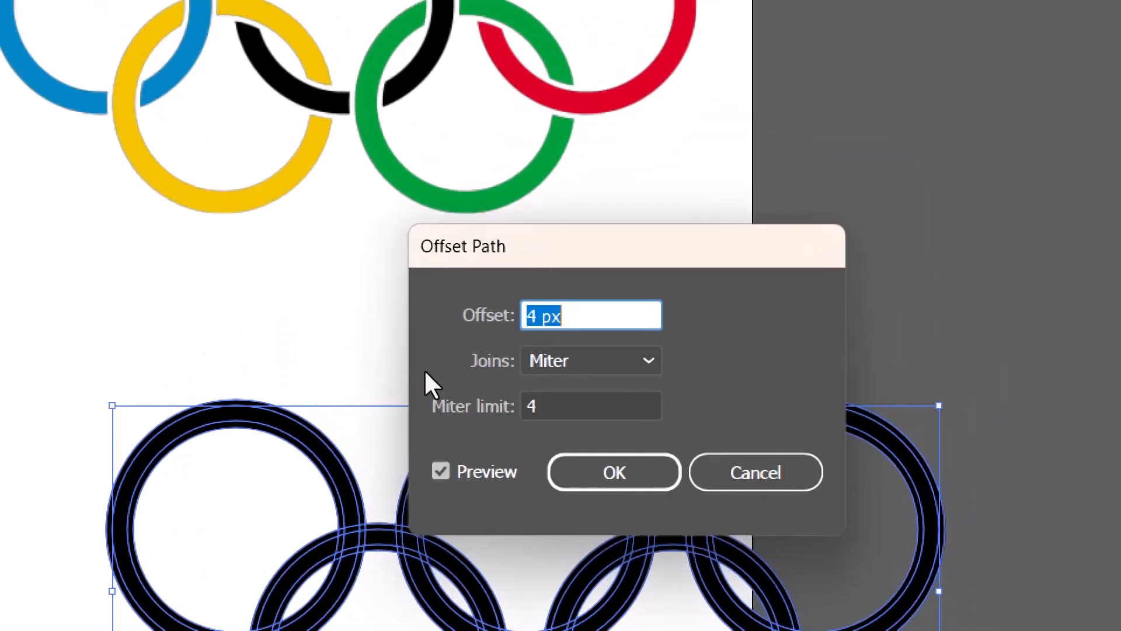
key("Return")
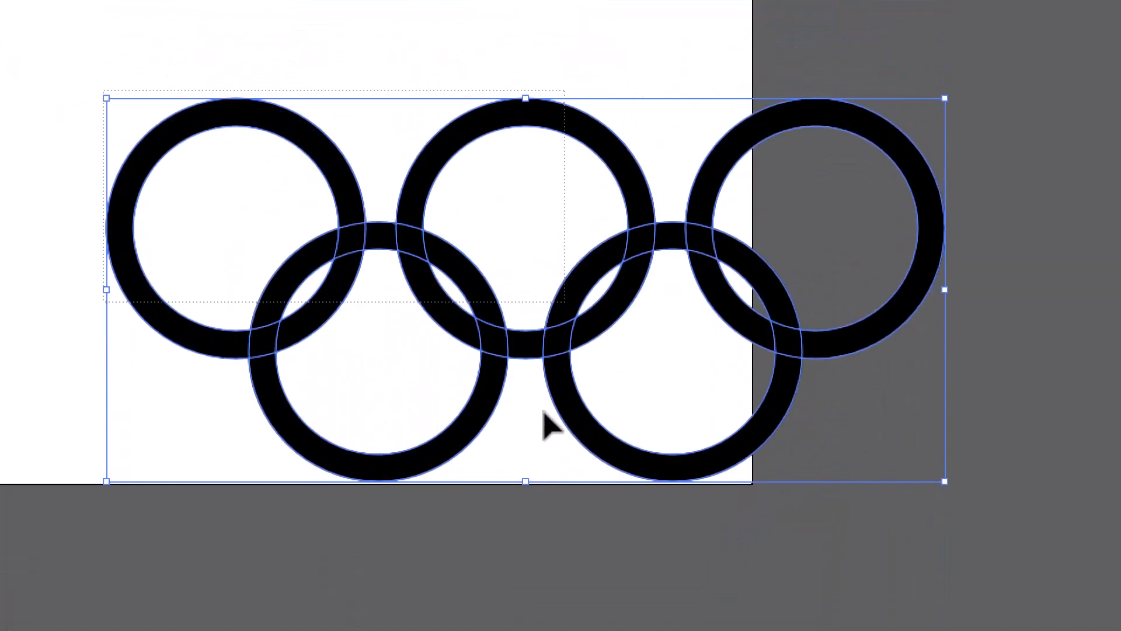
Select all the ring outlines and subtract the outer and inner offset bands of the upper-left ring with Shape Builder.
left_click_drag(543, 411, 750, 499)
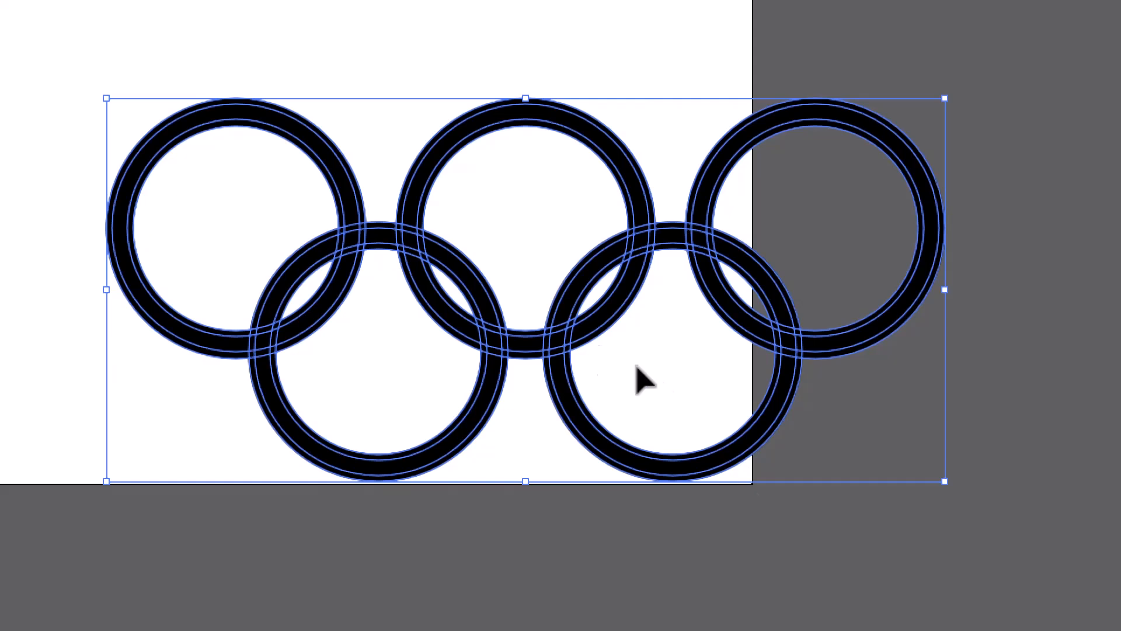
key("ctrl+equal")
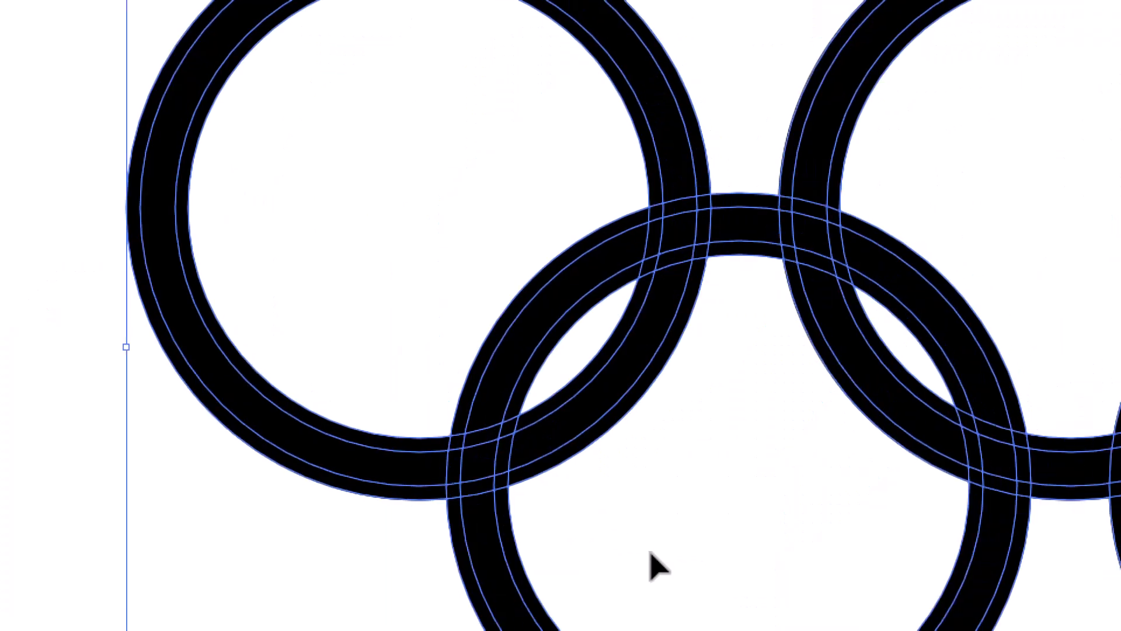
key("shift+m")
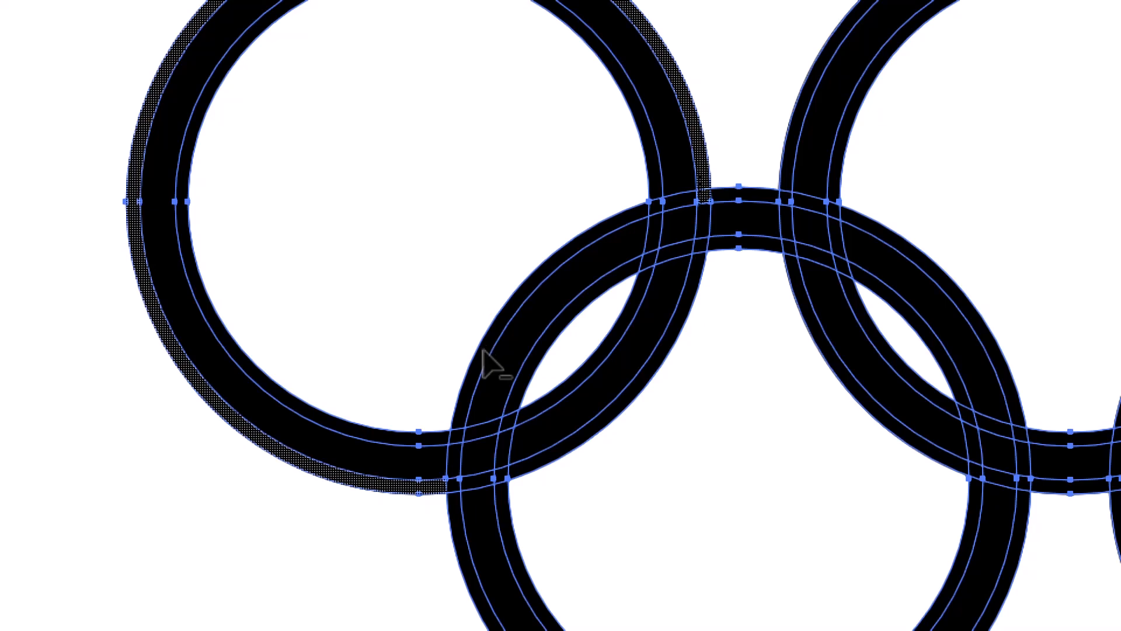
left_click_drag(484, 368, 468, 380)
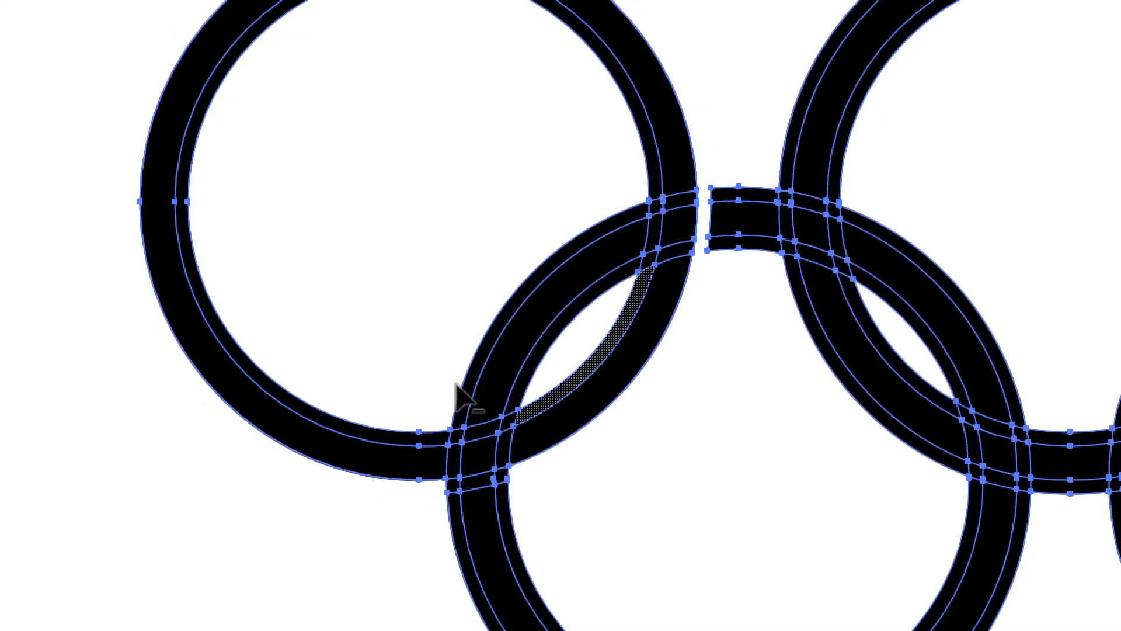
left_click_drag(460, 350, 467, 345)
left_click(483, 406)
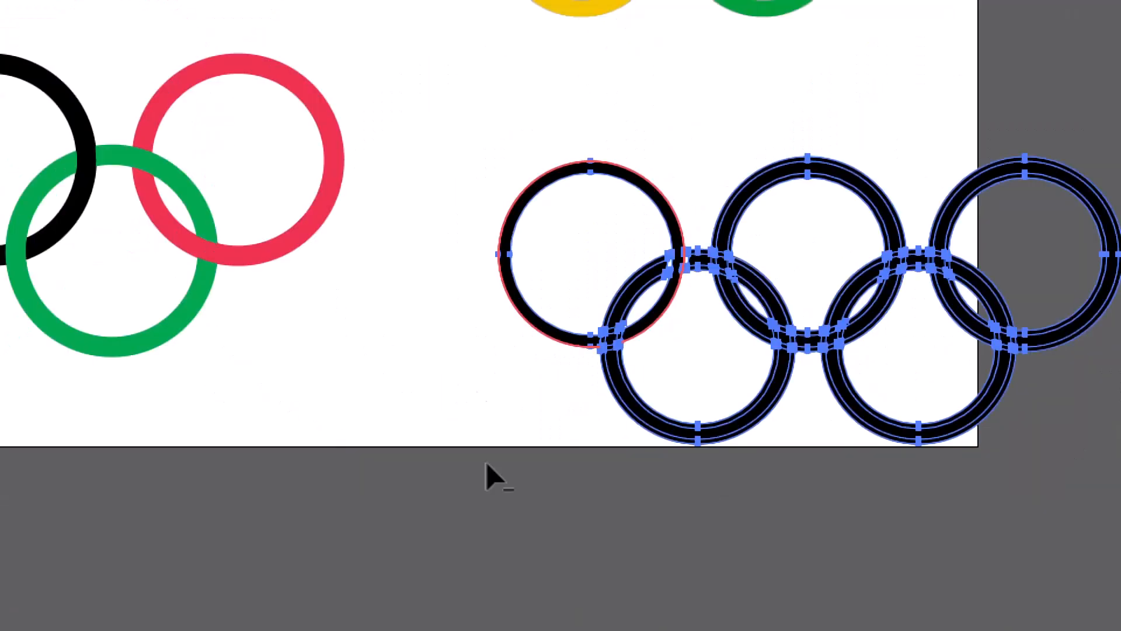
scroll(513, 280, "up", 5)
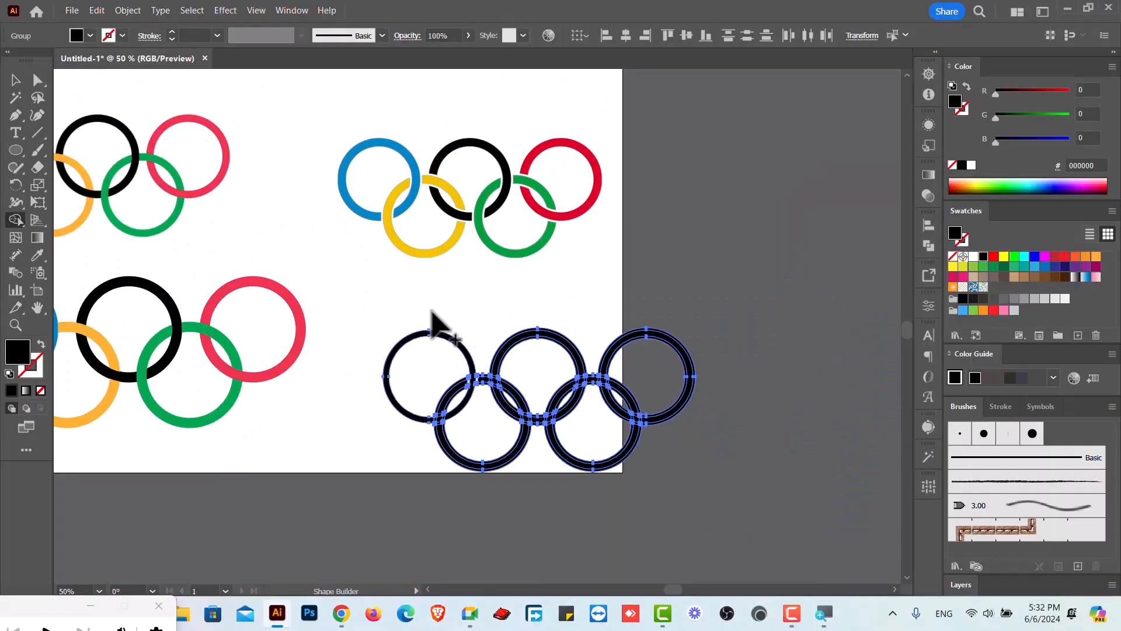
Deselect the rings, place a 'Lorem ipsum' text line on the blank artboard, enlarge it to about 147 pt and centre it roughly.
left_click(278, 234, "ctrl")
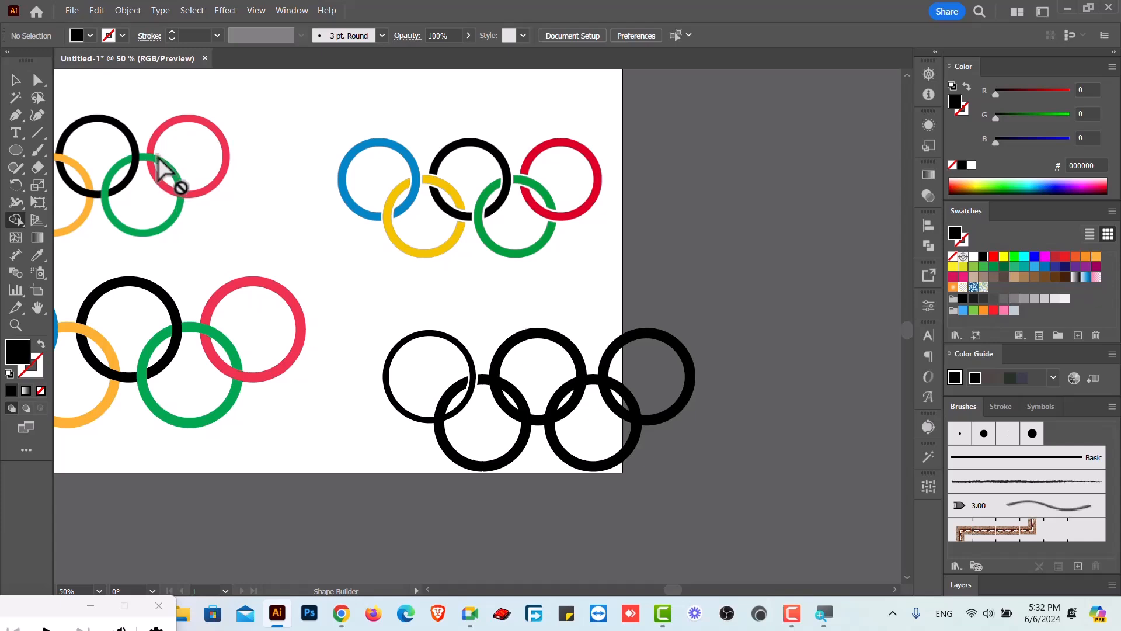
left_click(21, 82)
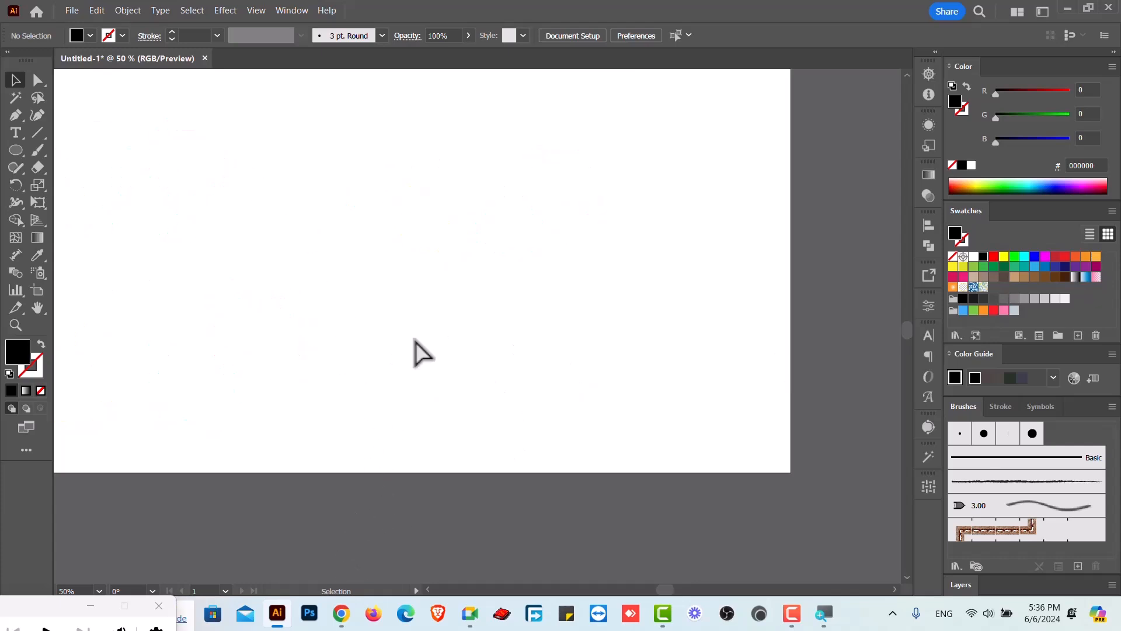
scroll(415, 339, "up", 2)
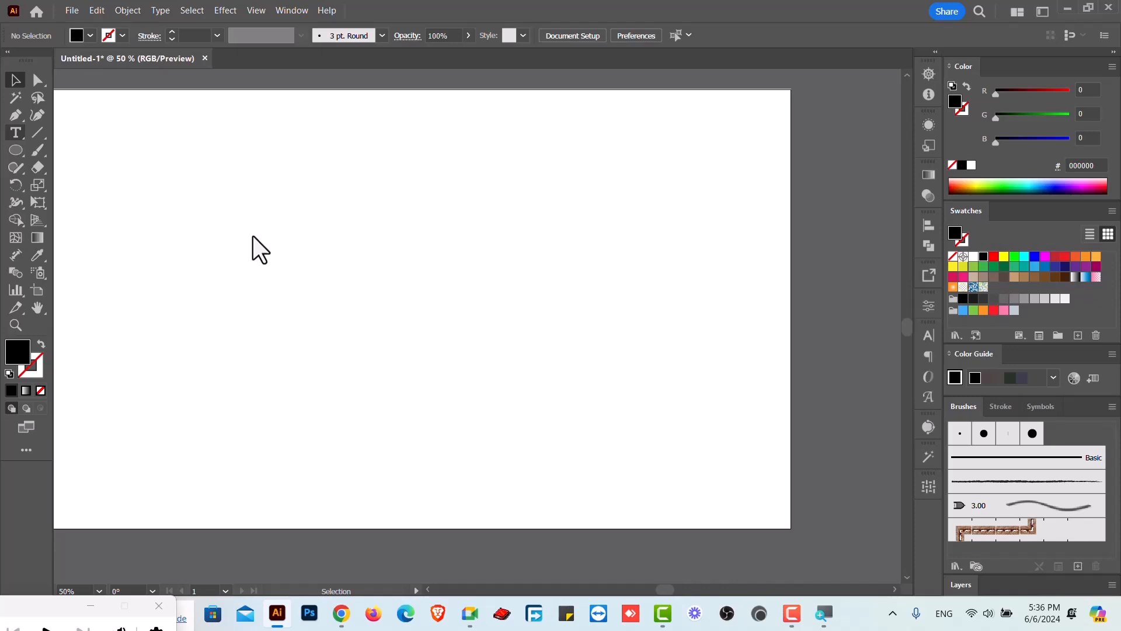
left_click(15, 133)
left_click(233, 212)
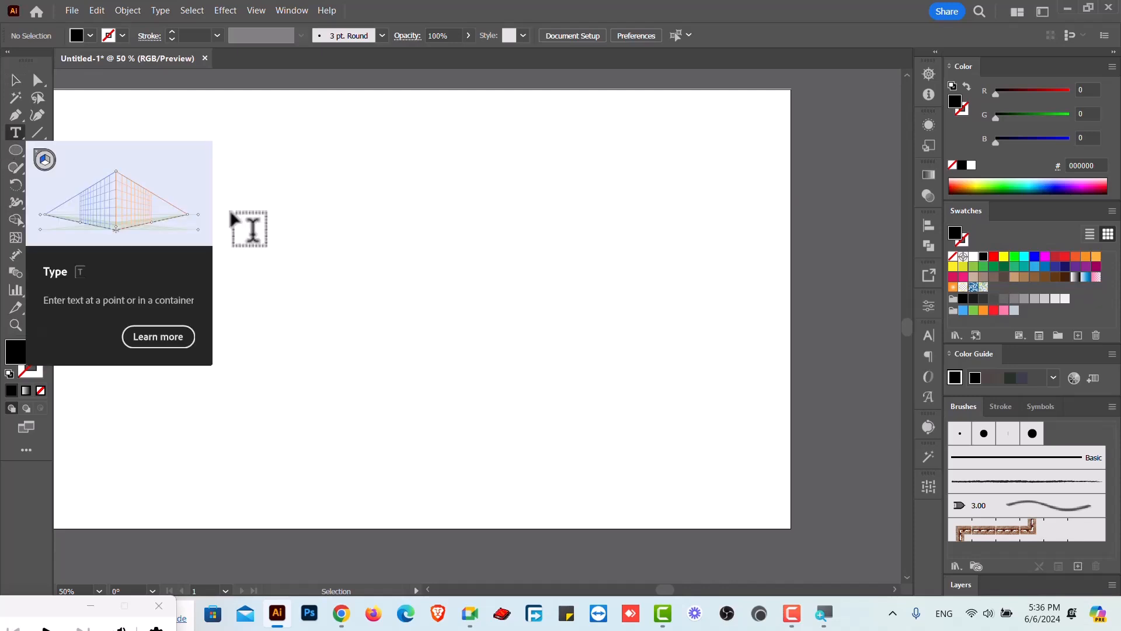
left_click(17, 78)
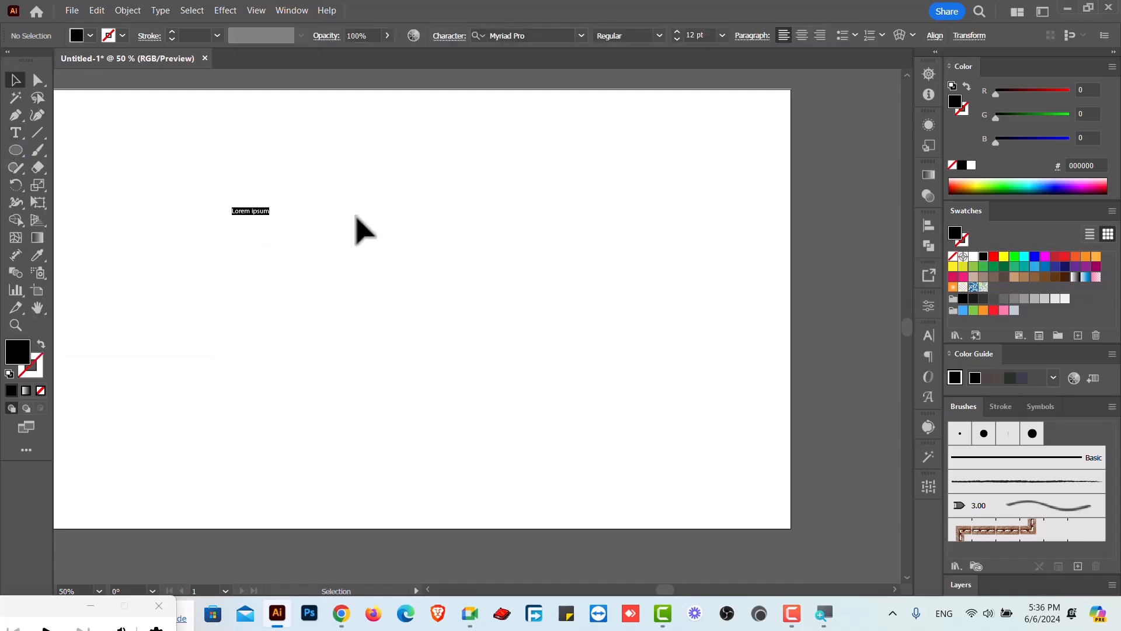
left_click_drag(269, 214, 690, 390)
left_click_drag(541, 290, 501, 280)
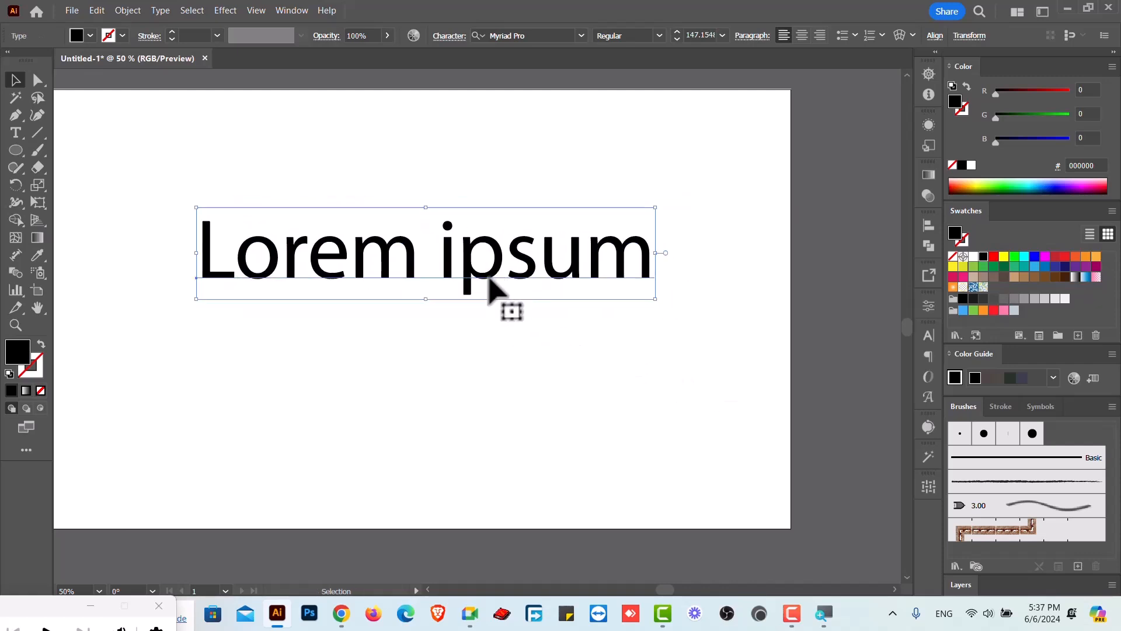
Expand the 'Lorem ipsum' text into outlines and deselect it.
left_click(127, 11)
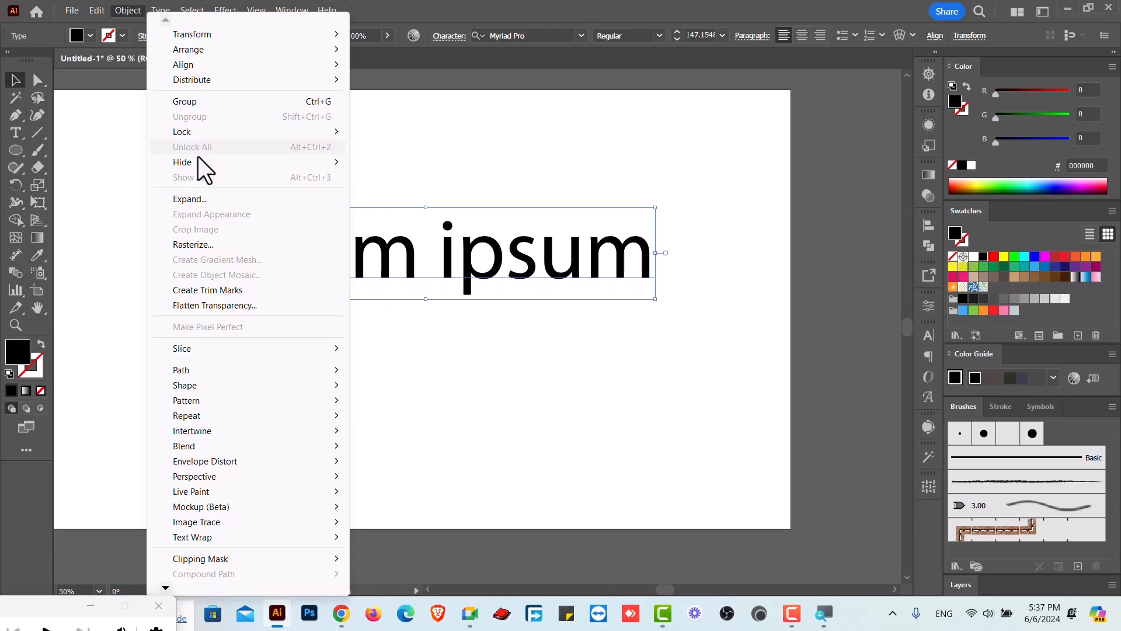
left_click(210, 199)
left_click(540, 322)
left_click(577, 316)
Shift the outlined text slightly up and to the left and ungroup it into separate letters.
left_click(644, 244)
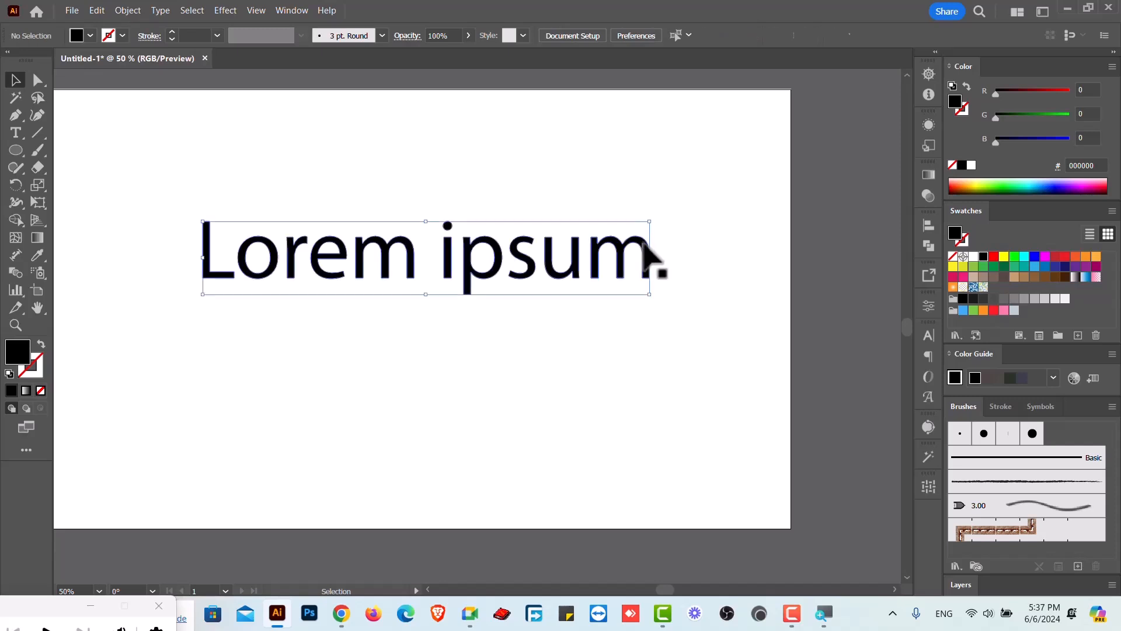
right_click(649, 245)
left_click(548, 343)
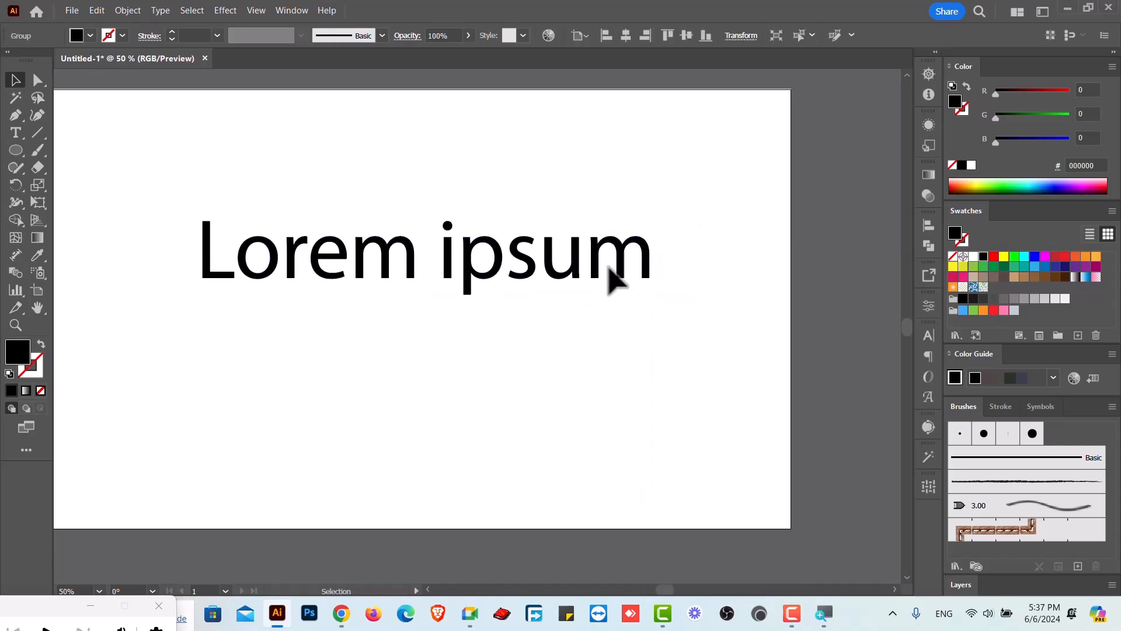
left_click_drag(628, 274, 608, 257)
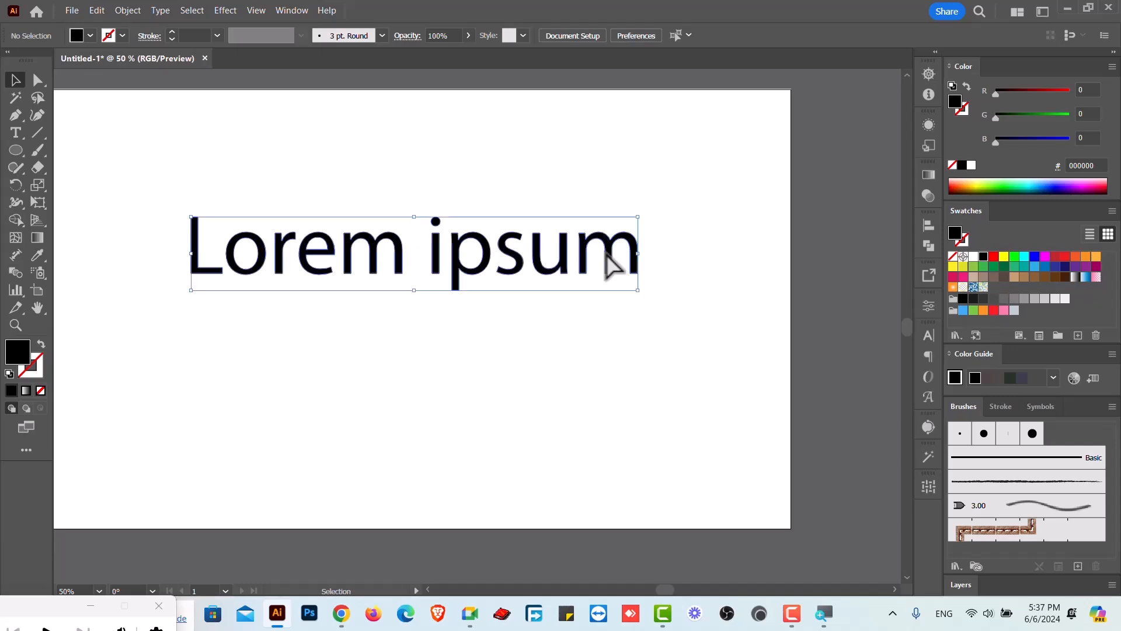
right_click(608, 257)
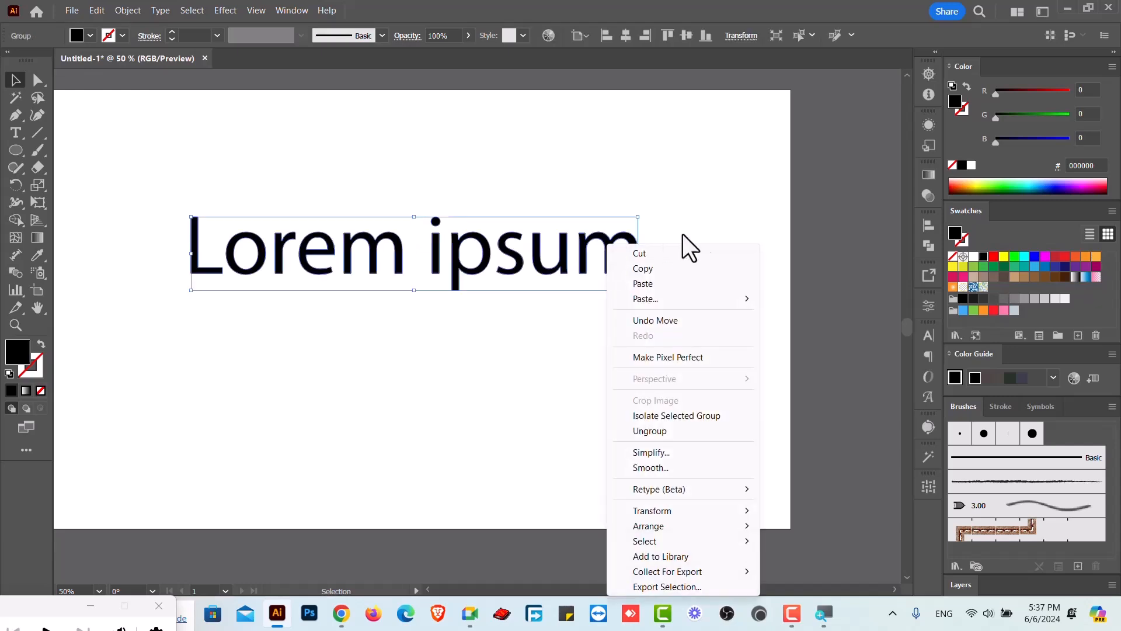
left_click(676, 429)
Move the final letter m of 'ipsum' about 32 px horizontally to the left so it overlaps the u.
left_click(649, 352)
mouse_move(633, 247)
left_mouse_down()
mouse_move(647, 212)
mouse_move(618, 215)
mouse_move(618, 256)
left_mouse_up()
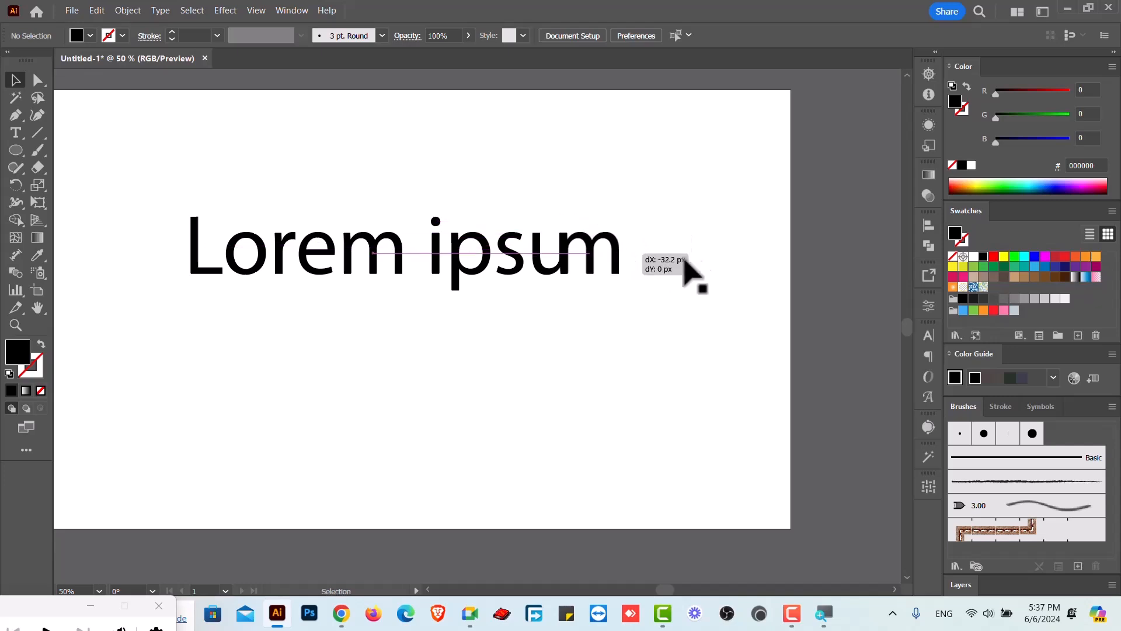
left_click(710, 267)
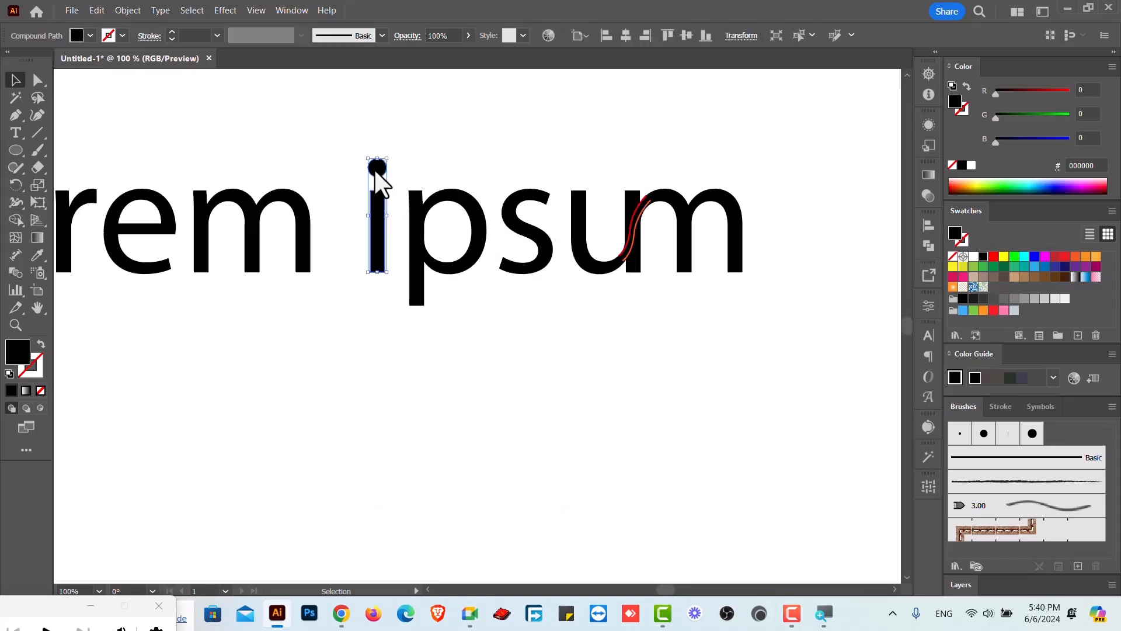
Release the compound path of the i in 'ipsum' and move its dot straight down closer to the stem.
right_click(376, 170)
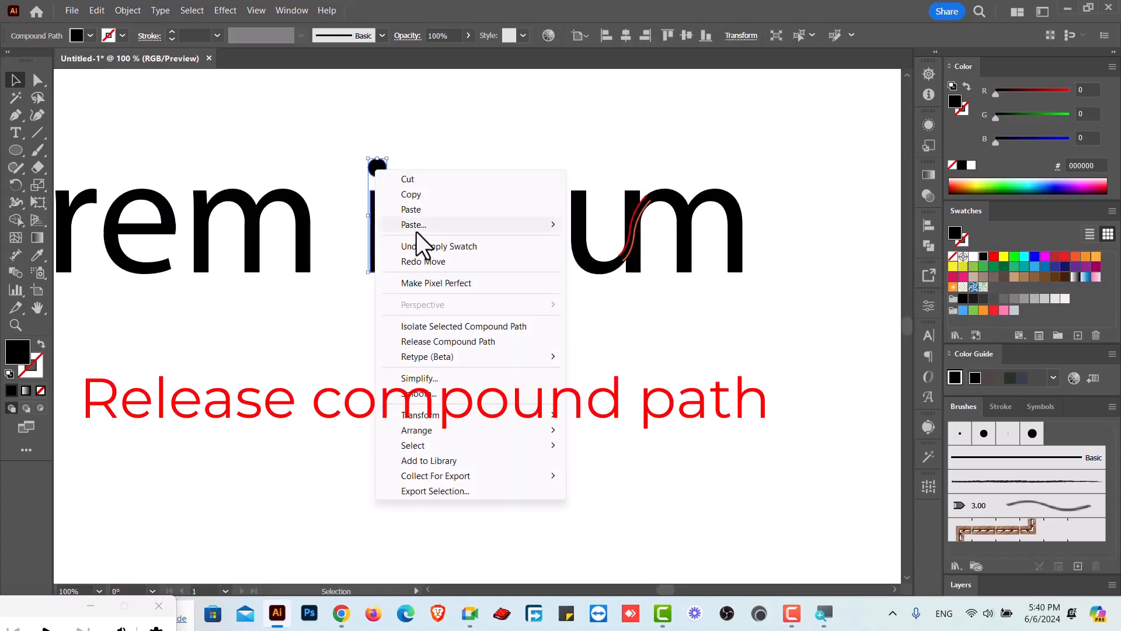
left_click(448, 341)
left_click(381, 405)
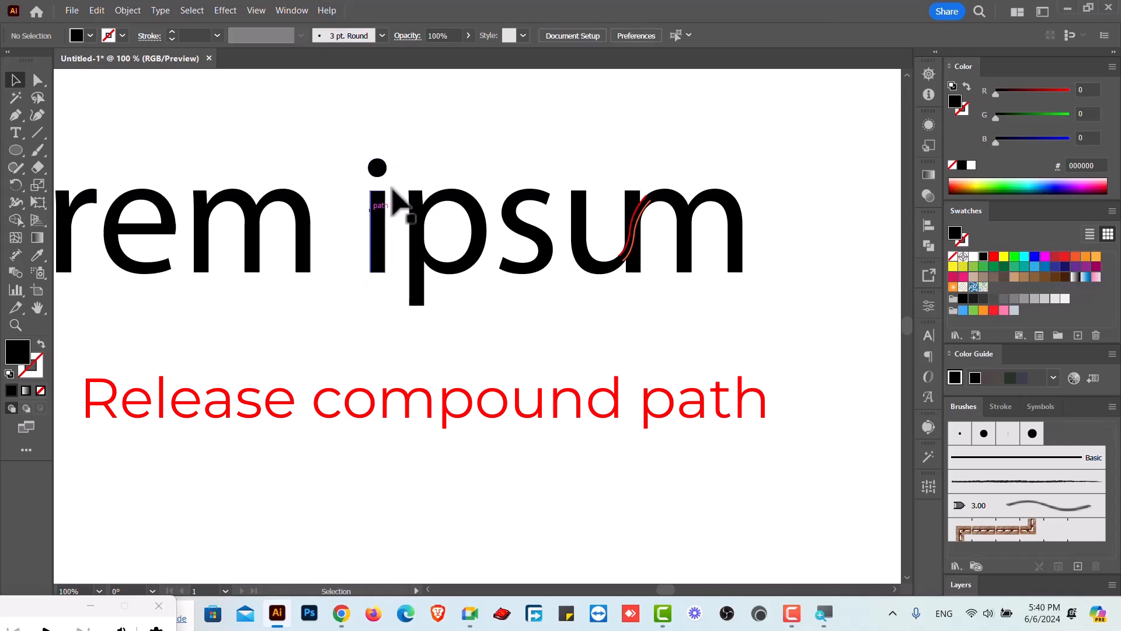
left_click(377, 183)
scroll(376, 172, "up", 4)
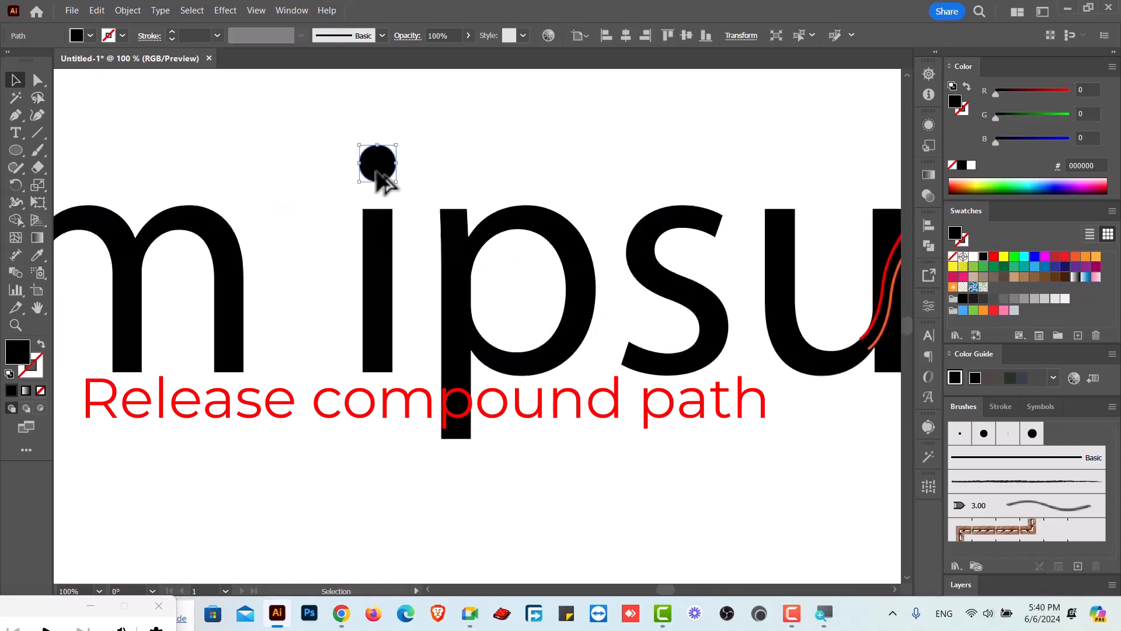
left_click_drag(379, 186, 382, 222)
Apply Offset Path to the dot of the i with a 7 px offset, Miter joins and a miter limit of 4.
left_click(128, 11)
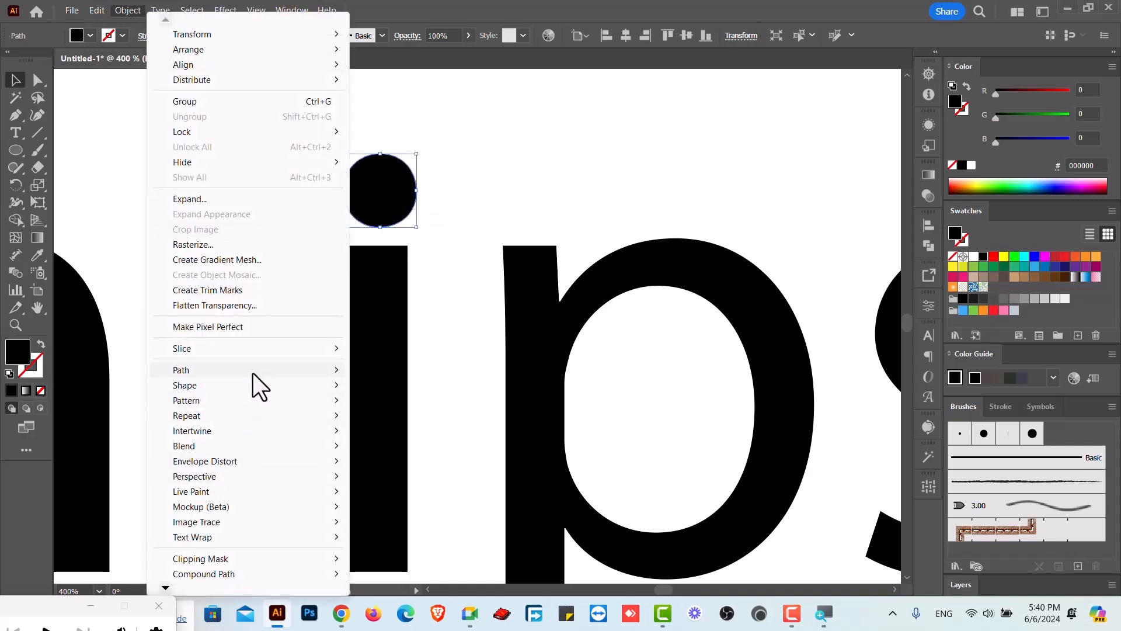
mouse_move(328, 372)
left_click(399, 421)
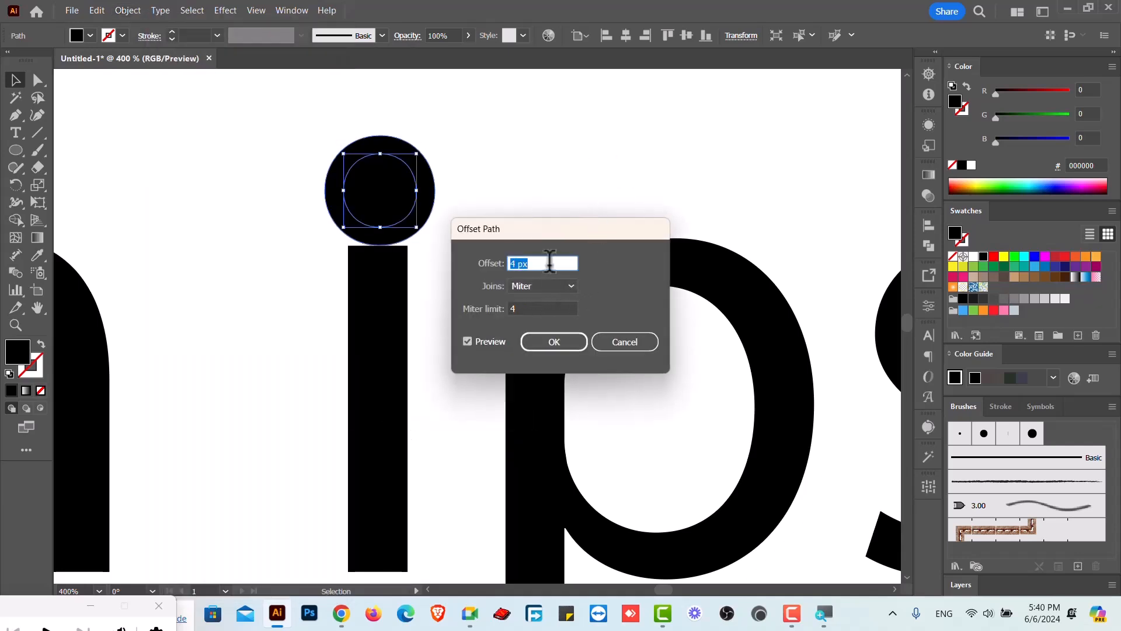
key("Up")
key("Up")
key("Up")
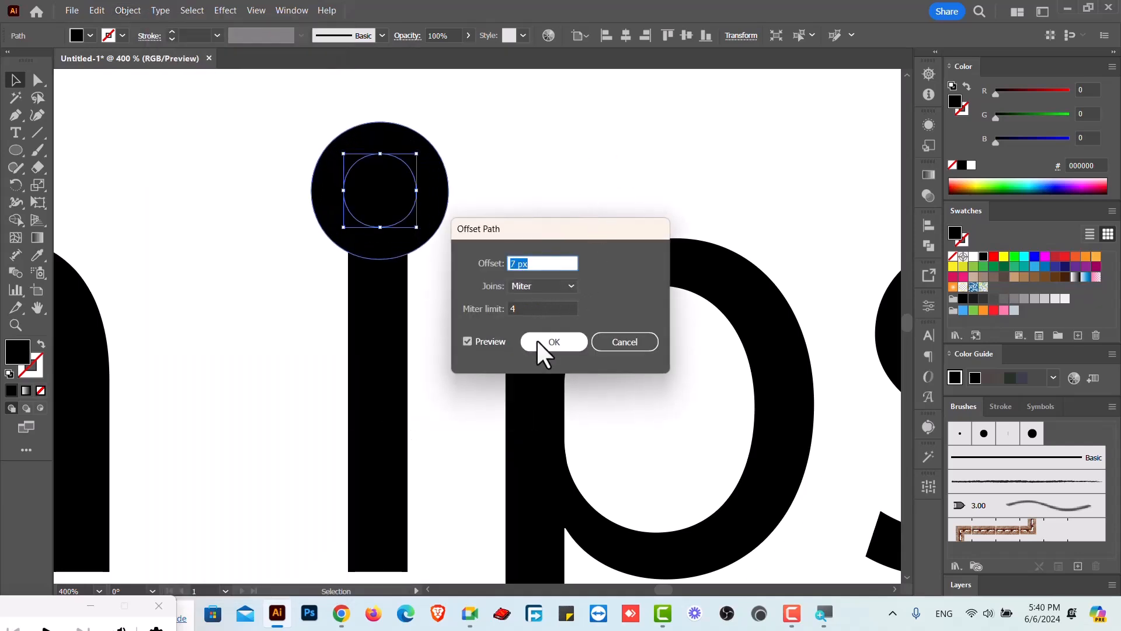
left_click(539, 342)
Select the dot, its offset and the stem, and subtract the offset band from the stem's upper end with Shape Builder.
left_click_drag(275, 154, 416, 303)
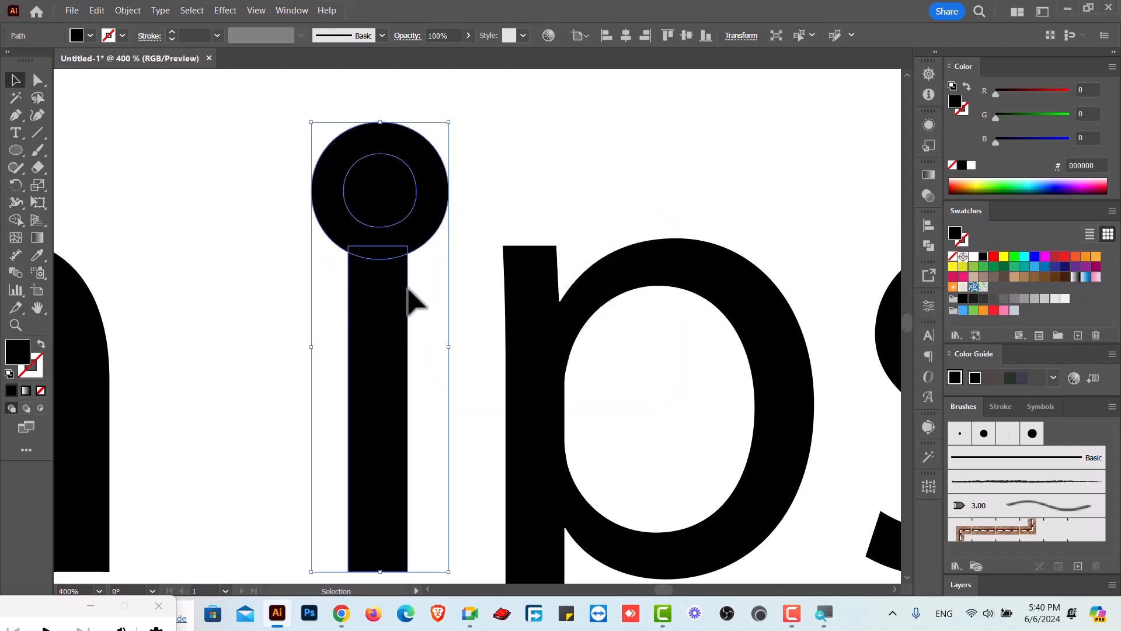
key("shift+m")
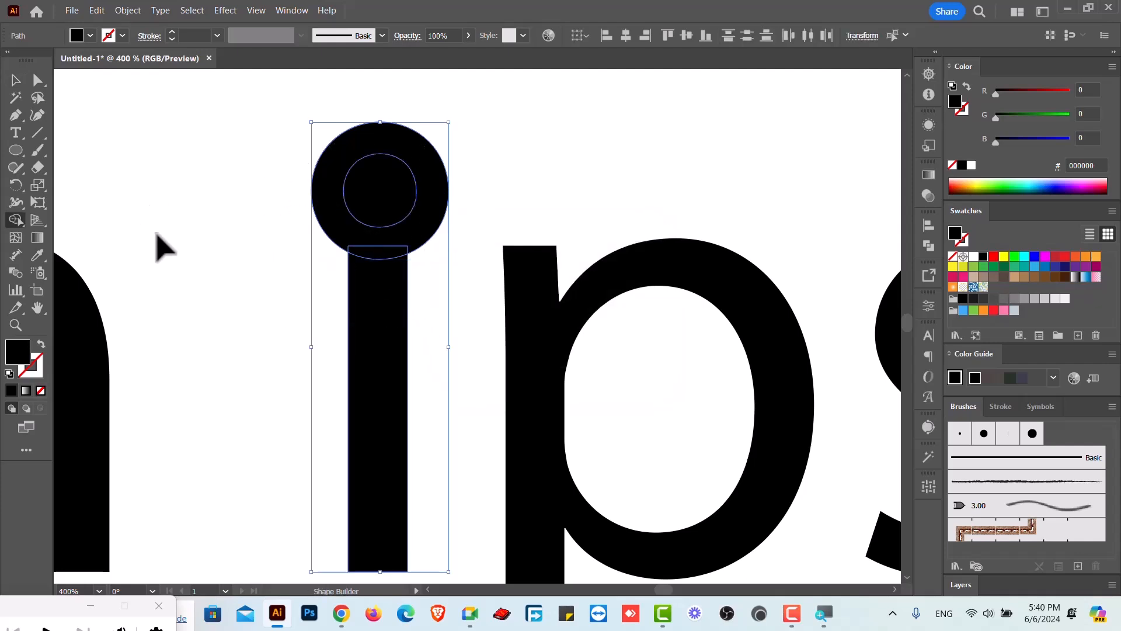
left_click(373, 251, "alt")
key("v")
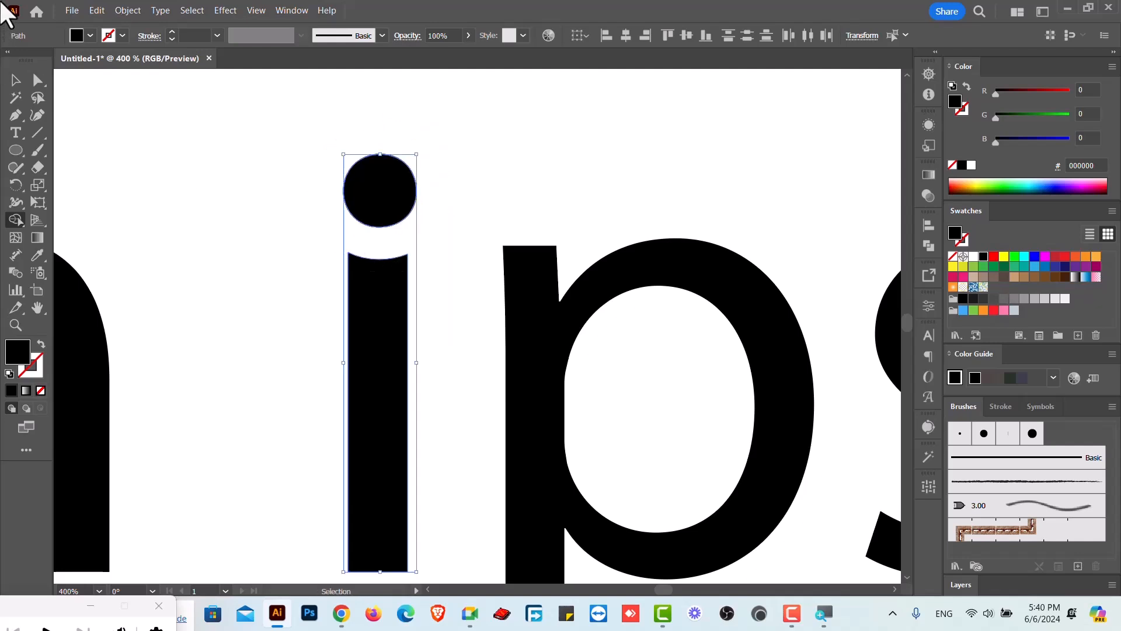
left_click(155, 145)
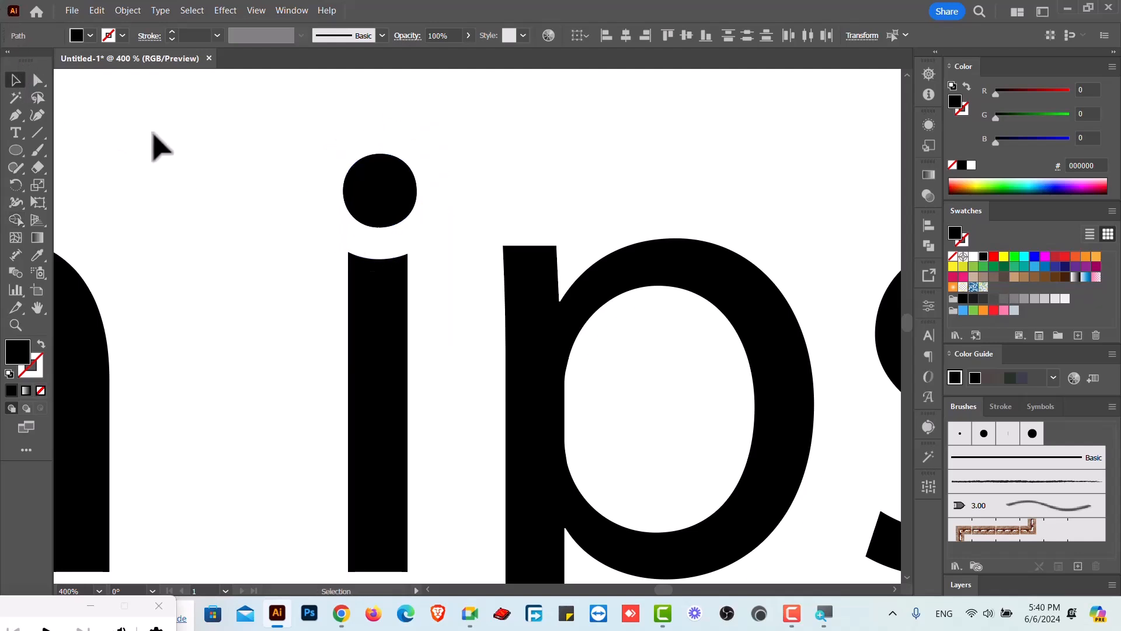
Select all the artwork and delete it to clear the artboard.
scroll(163, 150, "down", 3)
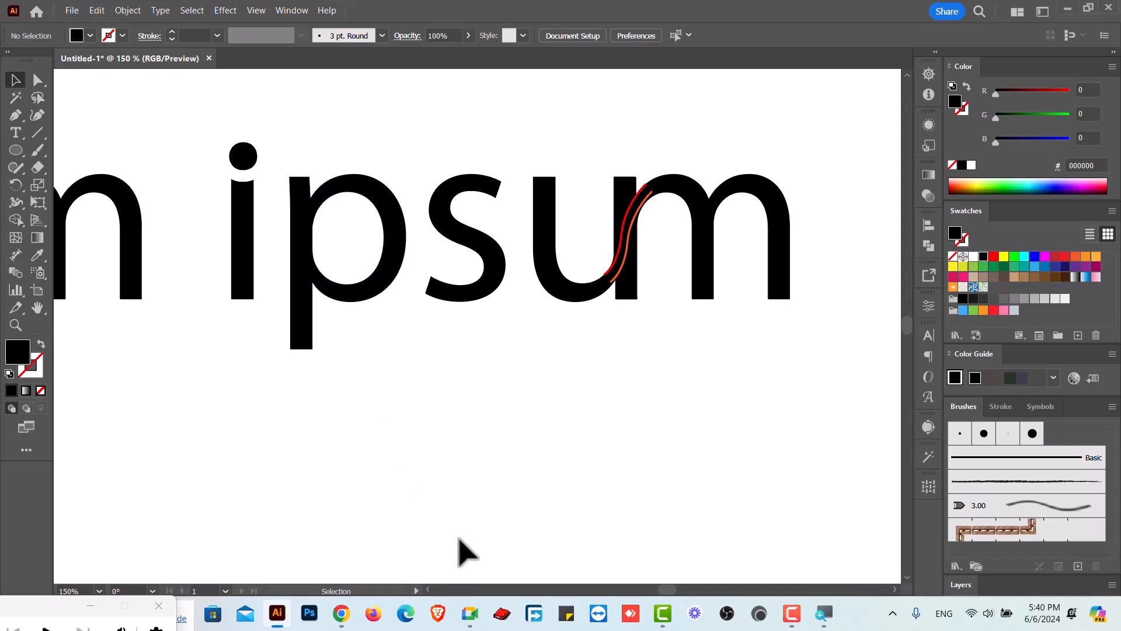
key("ctrl+a")
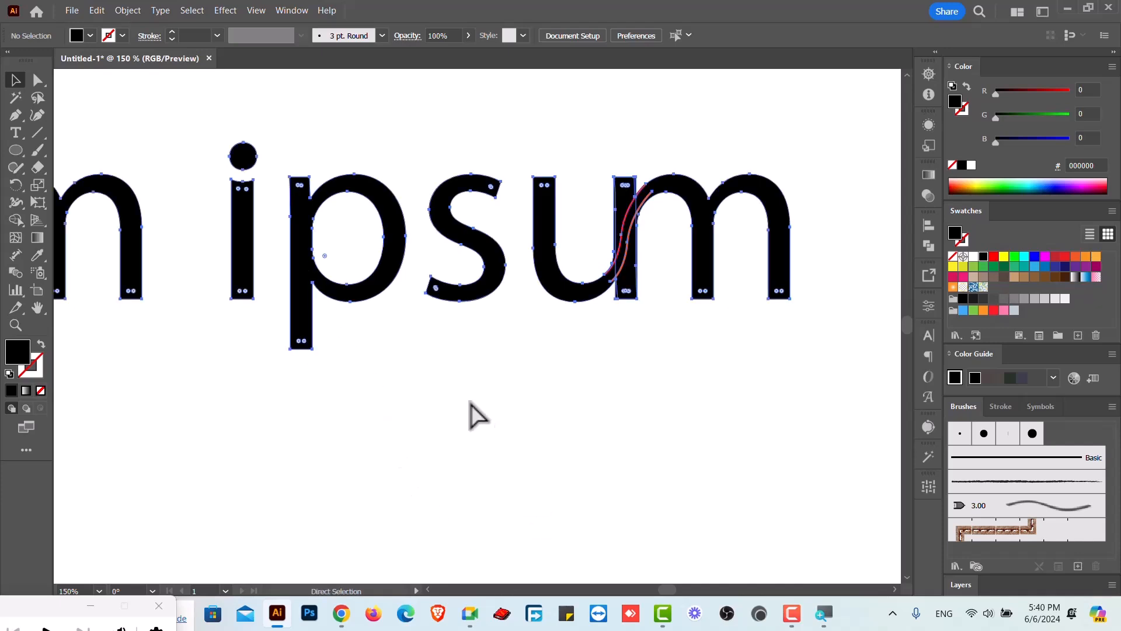
key("Delete")
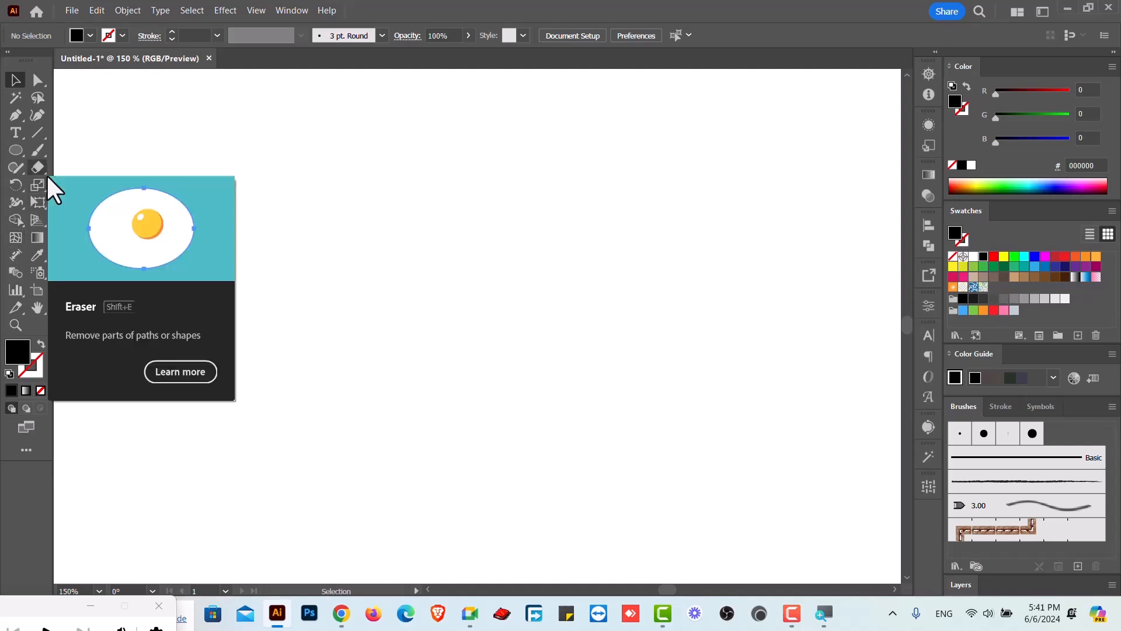
Show the Stroke settings and detach them as a floating panel over the artboard.
left_click(32, 372)
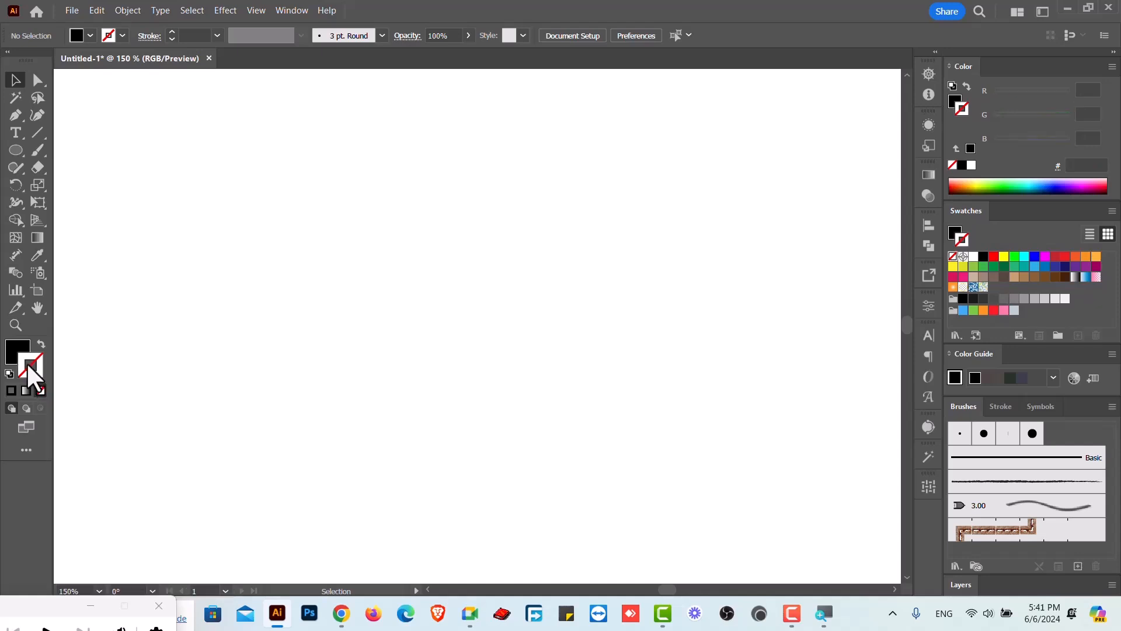
left_click(17, 357)
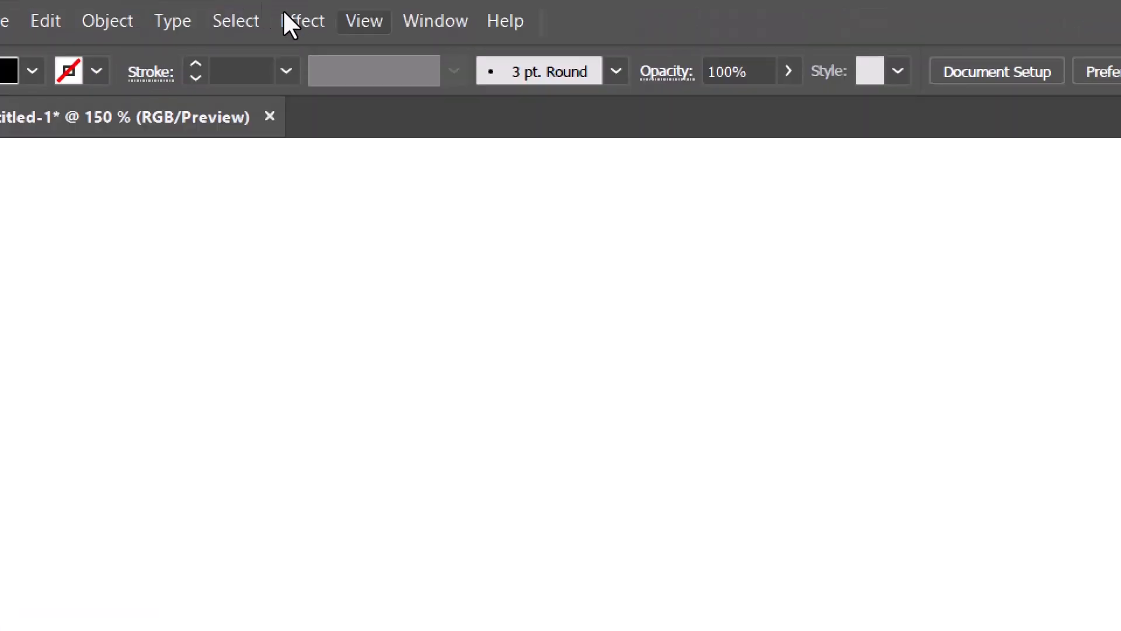
left_click(435, 22)
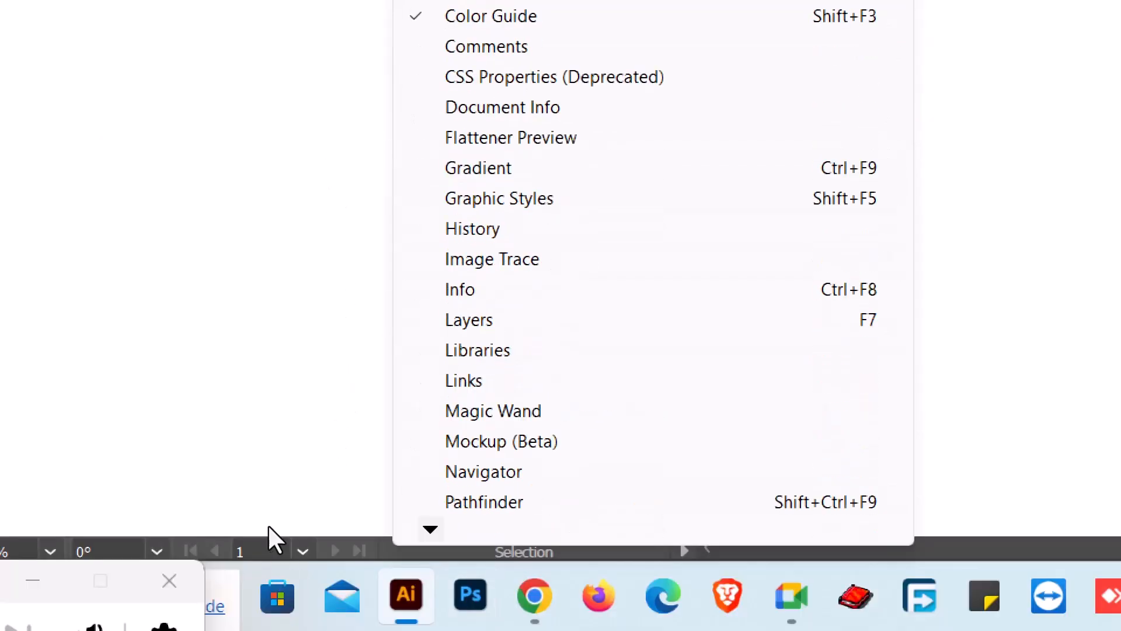
scroll(430, 529, "down", 4)
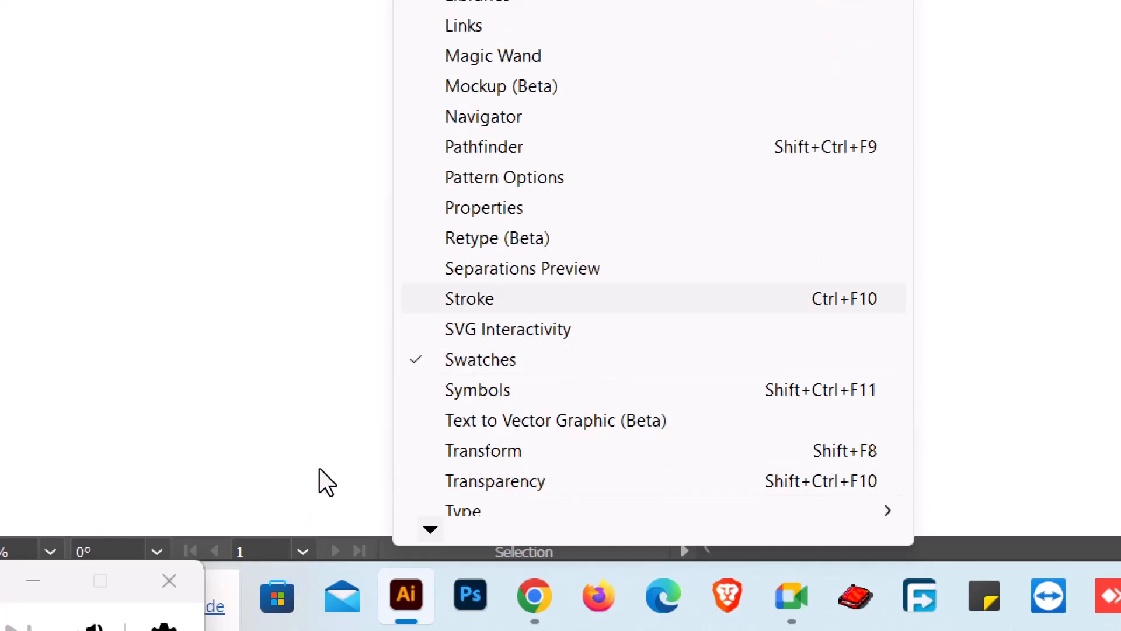
left_click(469, 298)
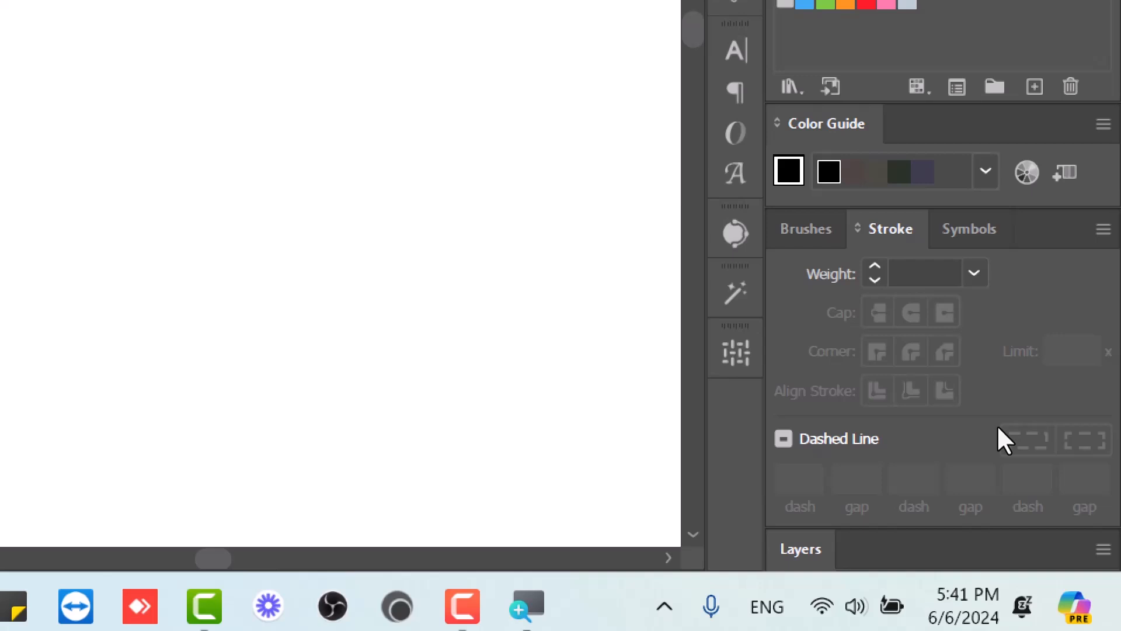
mouse_move(890, 229)
left_mouse_down()
mouse_move(442, 56)
mouse_move(259, 48)
left_mouse_up()
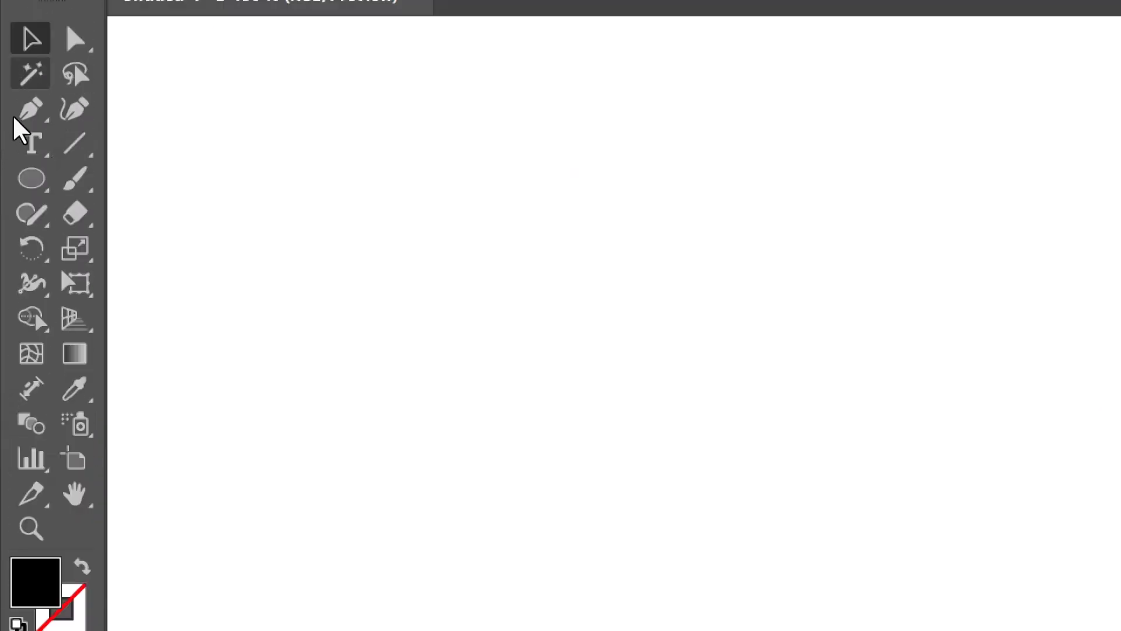
Draw a nearly square black rectangle with the Rectangle tool and swap its fill and stroke.
left_click(21, 165)
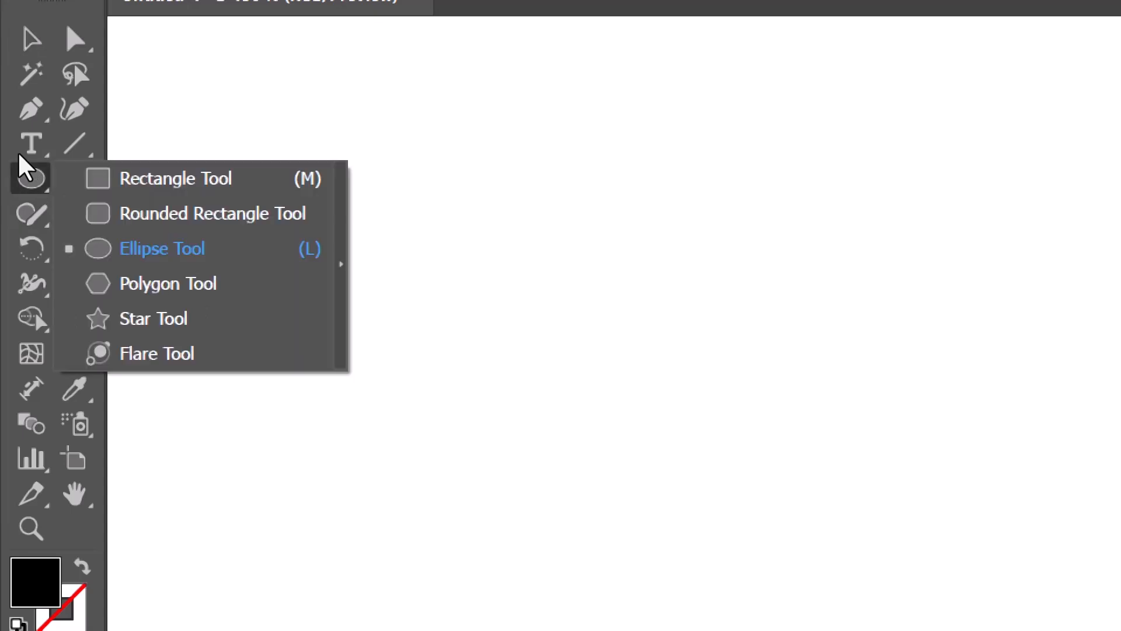
left_click(98, 175)
left_click_drag(262, 149, 560, 432)
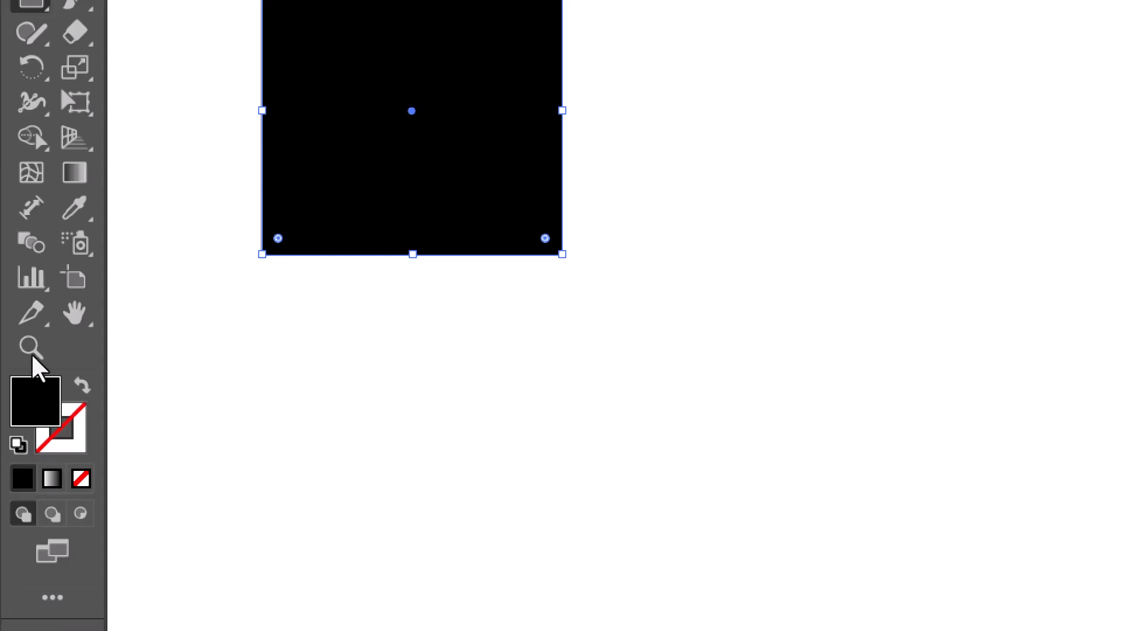
key("shift+x")
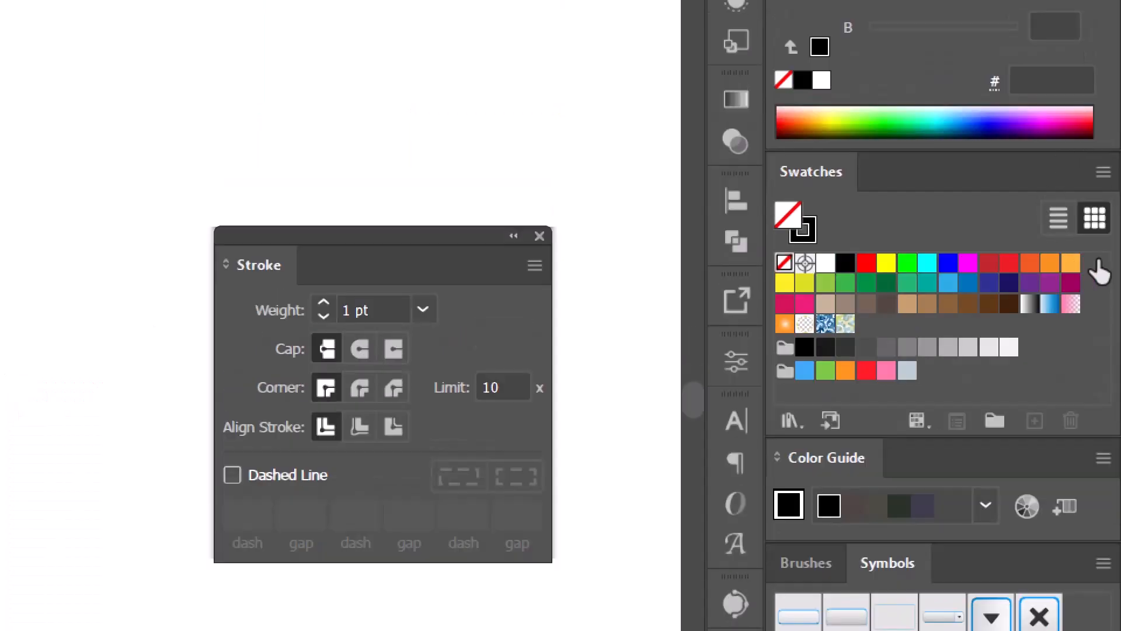
Fill the square with orange (fbb03b) and duplicate it twice to form a horizontal row of three.
left_click(1071, 263)
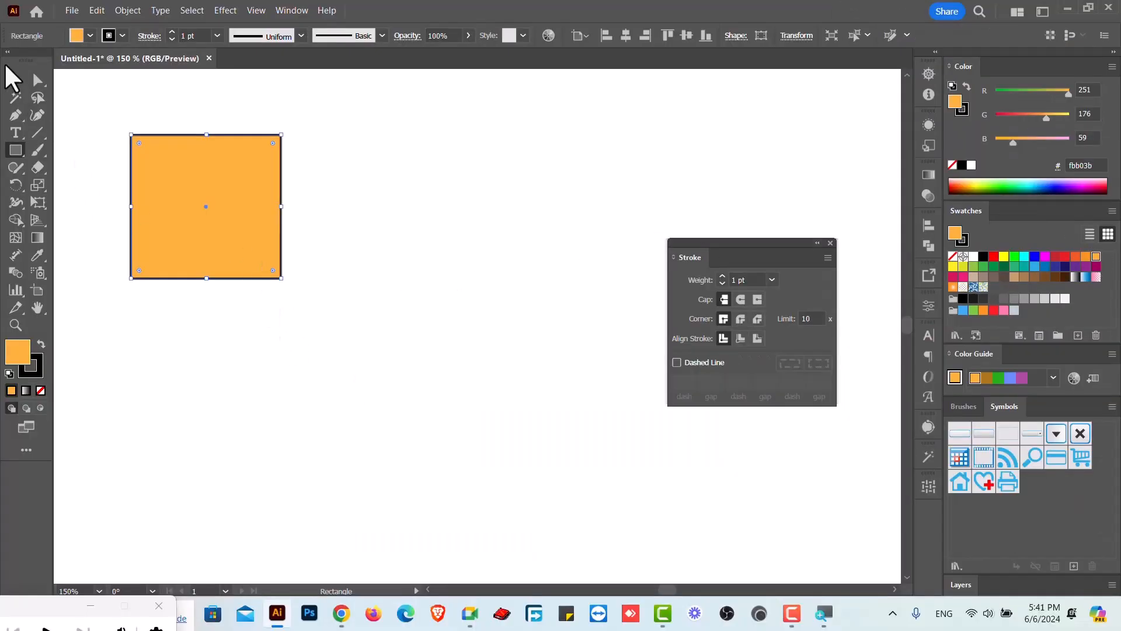
left_click(16, 80)
mouse_move(199, 213)
left_mouse_down()
mouse_move(681, 218)
mouse_move(468, 356)
mouse_move(410, 362)
left_mouse_up()
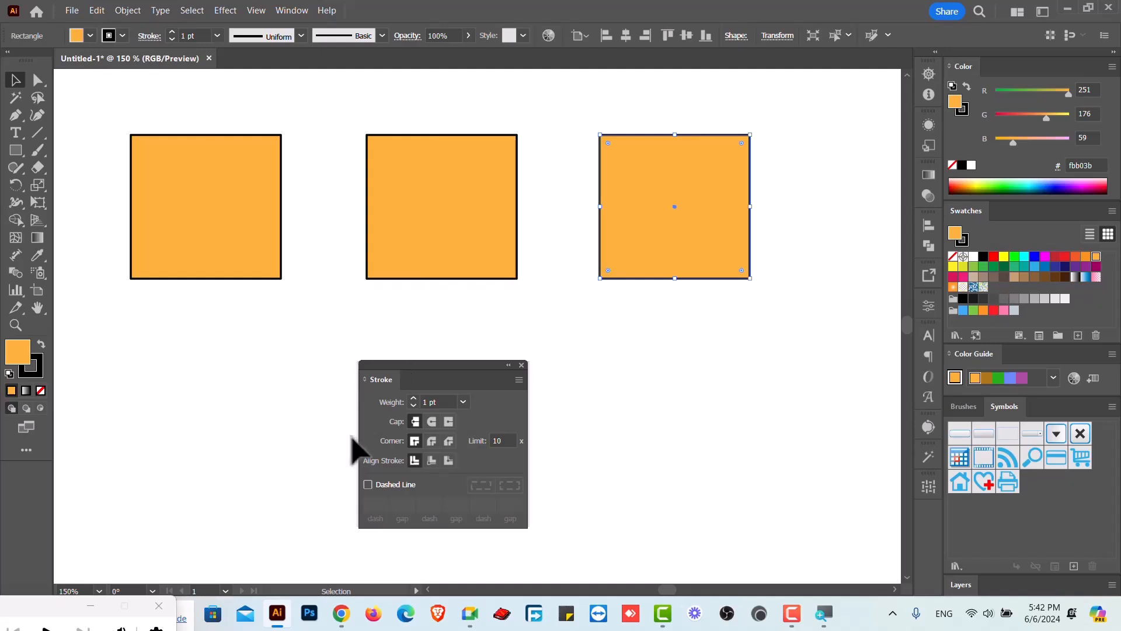
Select all three squares and raise their stroke weight to 11 pt.
left_click(254, 232)
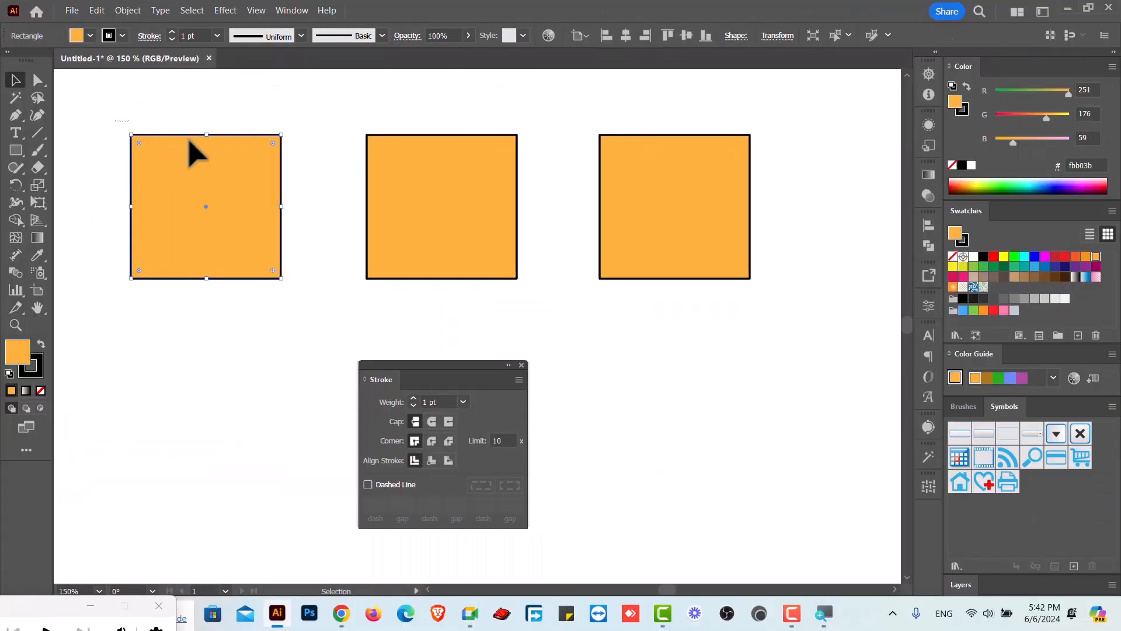
key("ctrl+a")
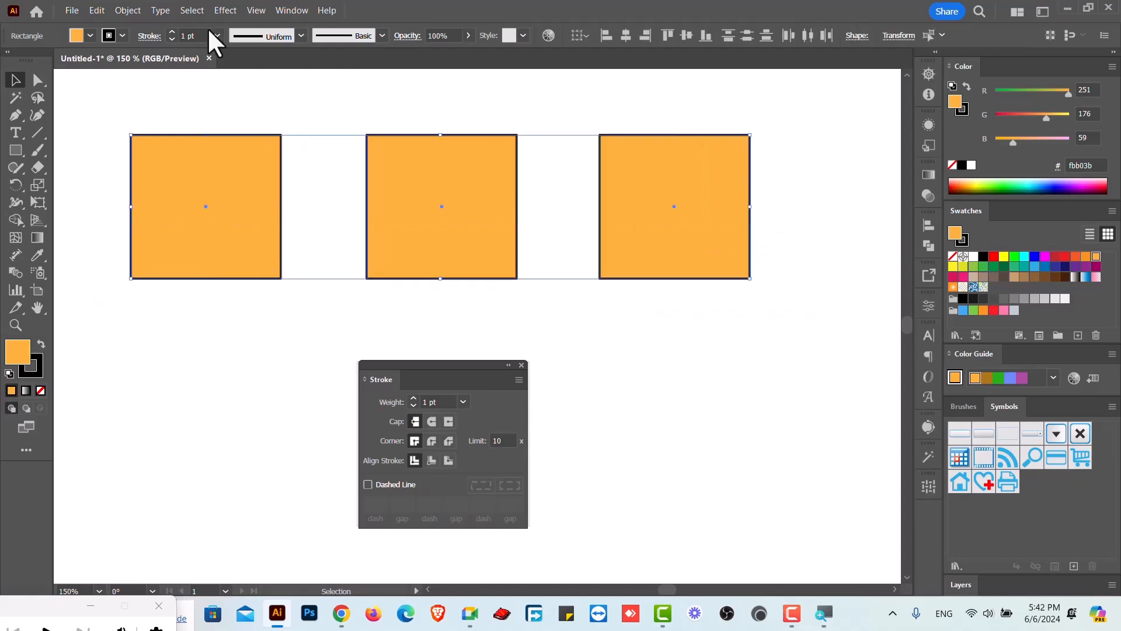
left_click(171, 32)
left_click(172, 32)
left_click(172, 33)
left_click(172, 32)
left_click(172, 32)
left_click(171, 32)
left_click(172, 31)
left_click(172, 31)
left_click(172, 31)
left_click(172, 31)
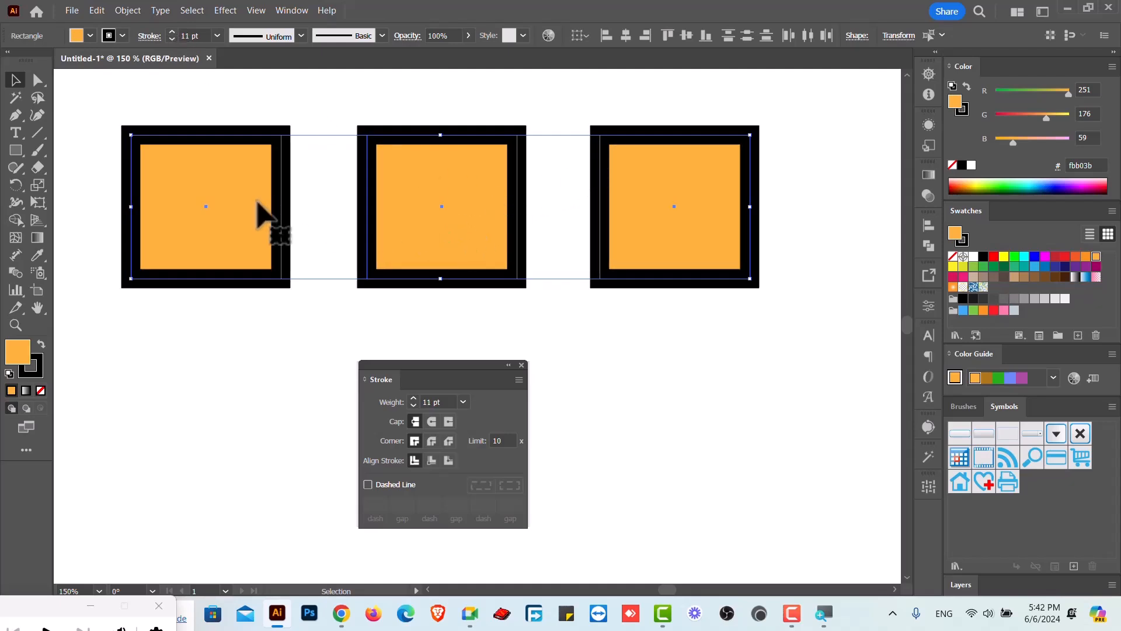
left_click(292, 118)
Align the first square's stroke to the inside and the third square's stroke to the outside.
left_click(243, 181)
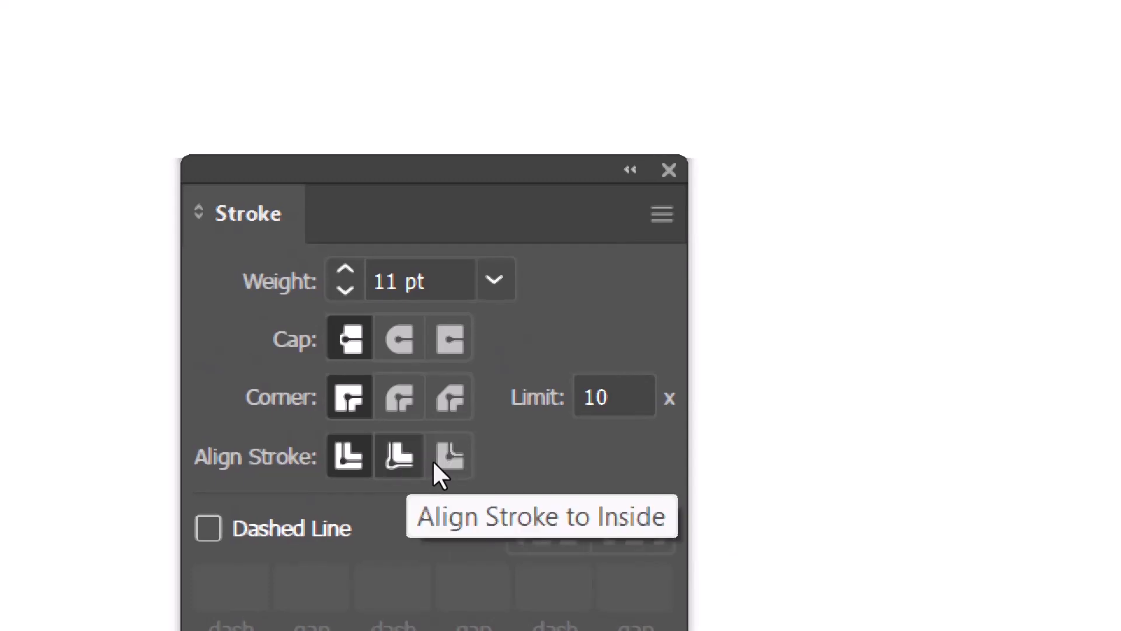
left_click(432, 461)
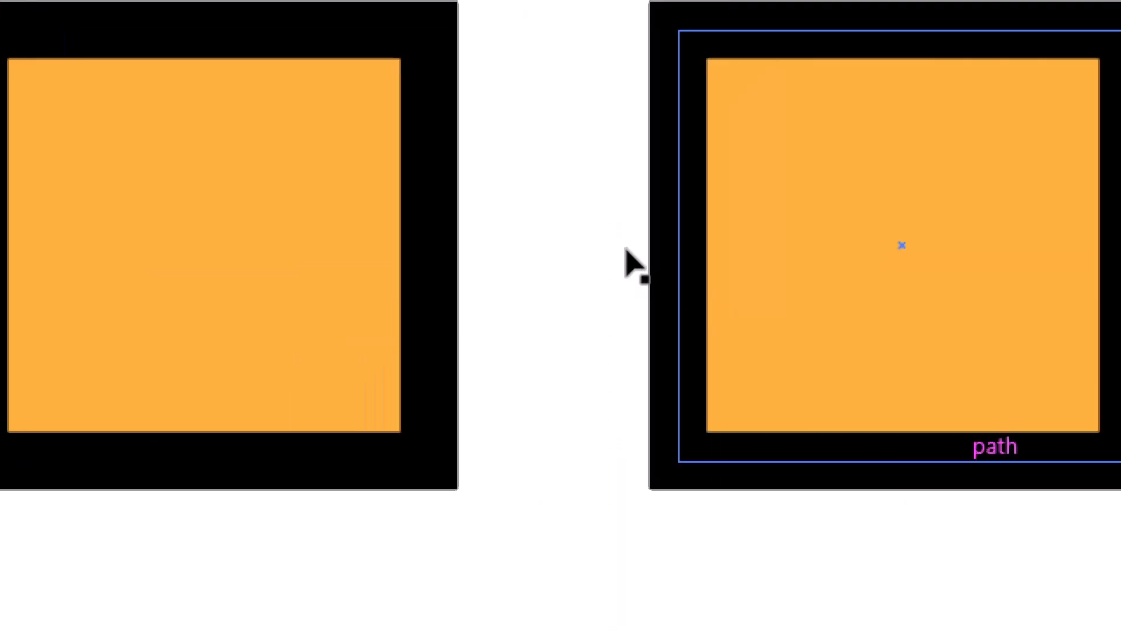
left_click(625, 207)
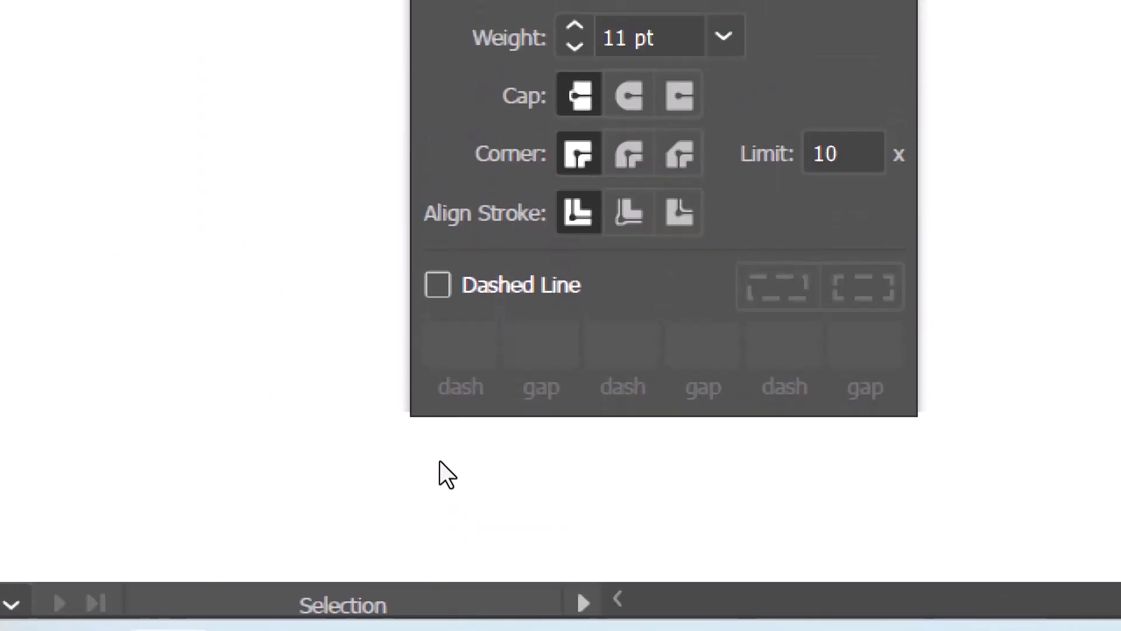
left_click(678, 212)
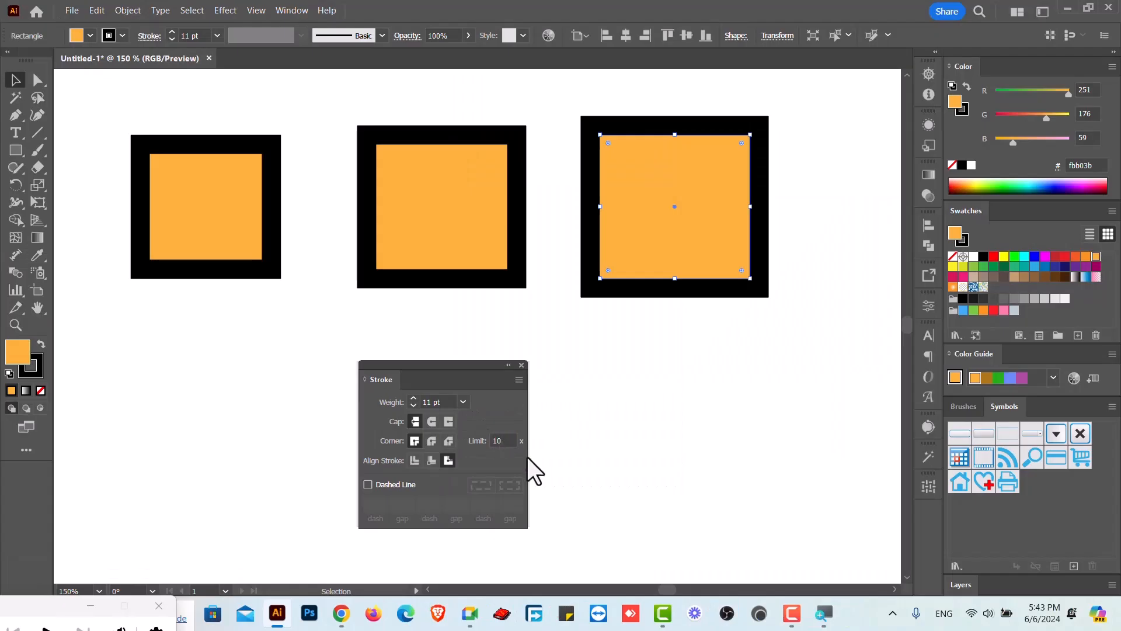
left_click(606, 446)
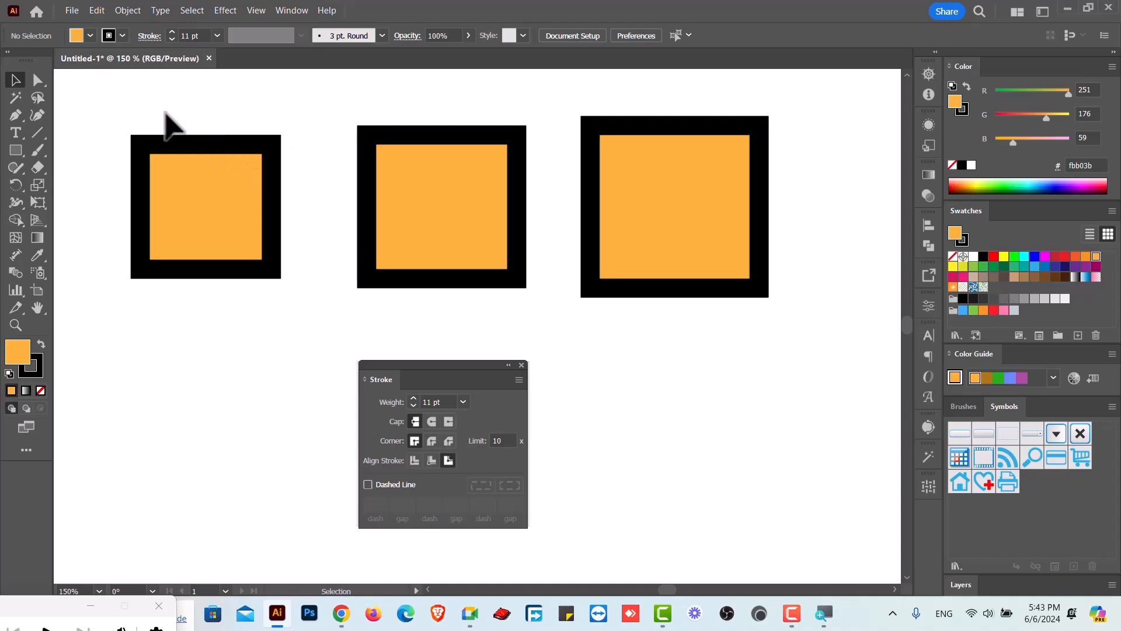
Select all three orange squares together.
left_click_drag(161, 109, 800, 330)
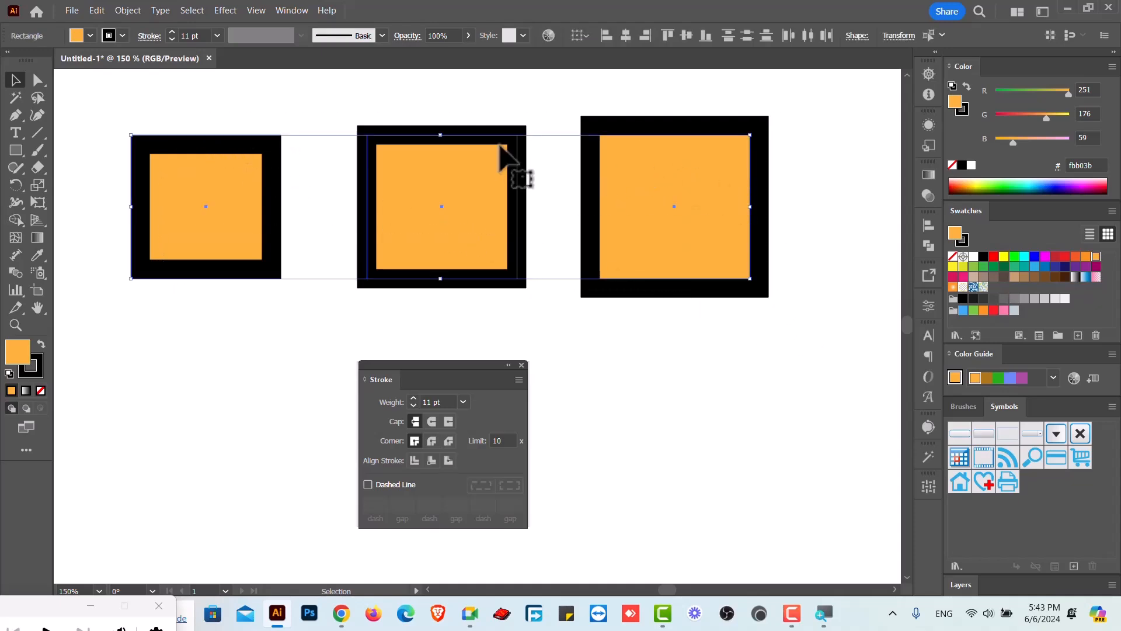